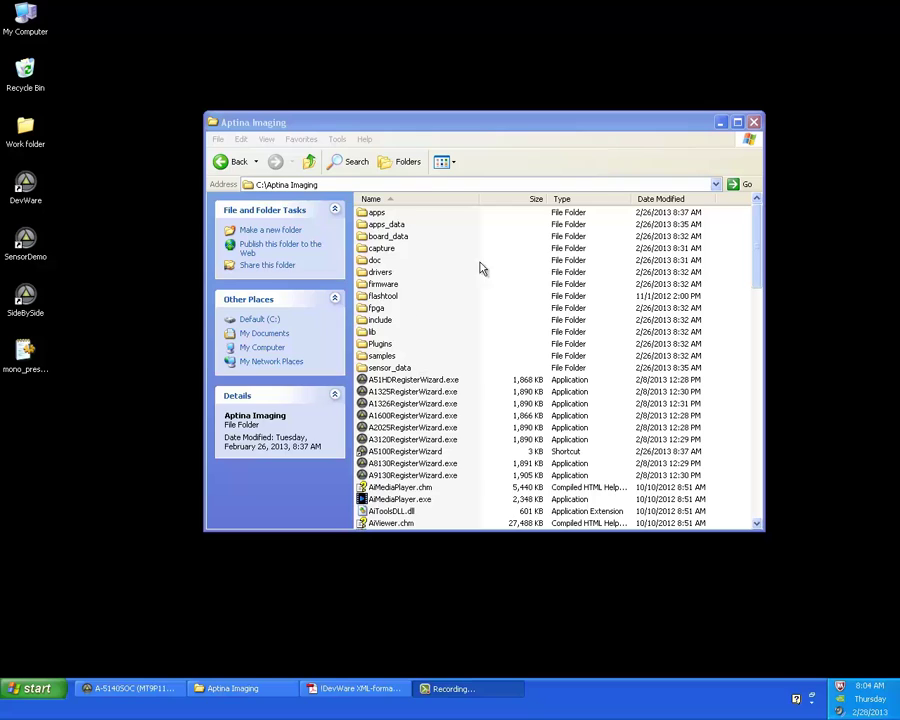
Step: Look over the Aptina Imaging folder's files and the installed Docs, SDK and Tools program groups
left_click_drag(757, 235, 740, 488)
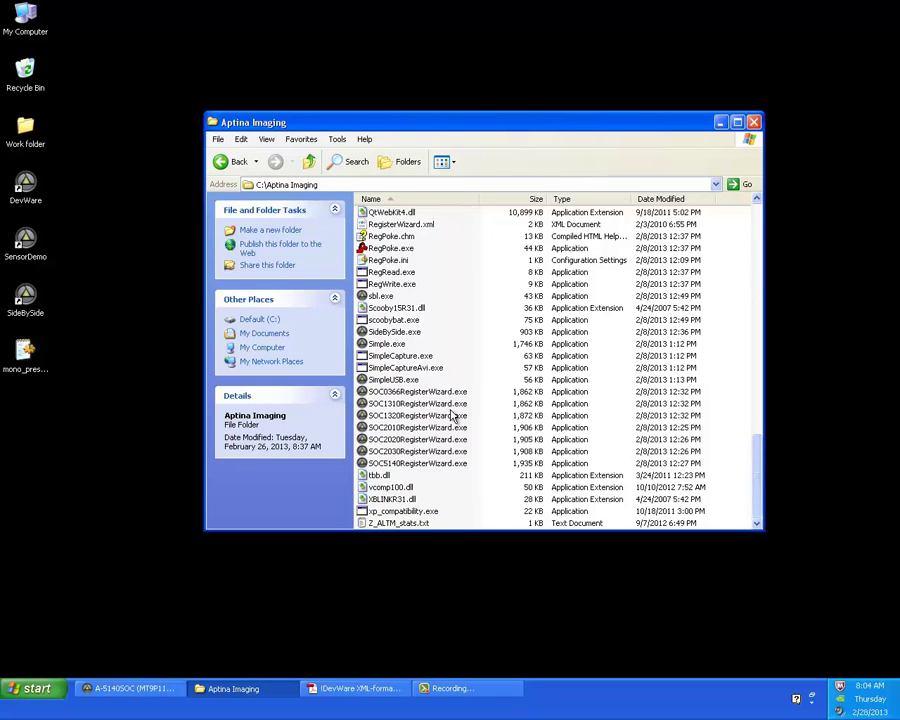
left_click_drag(759, 468, 763, 225)
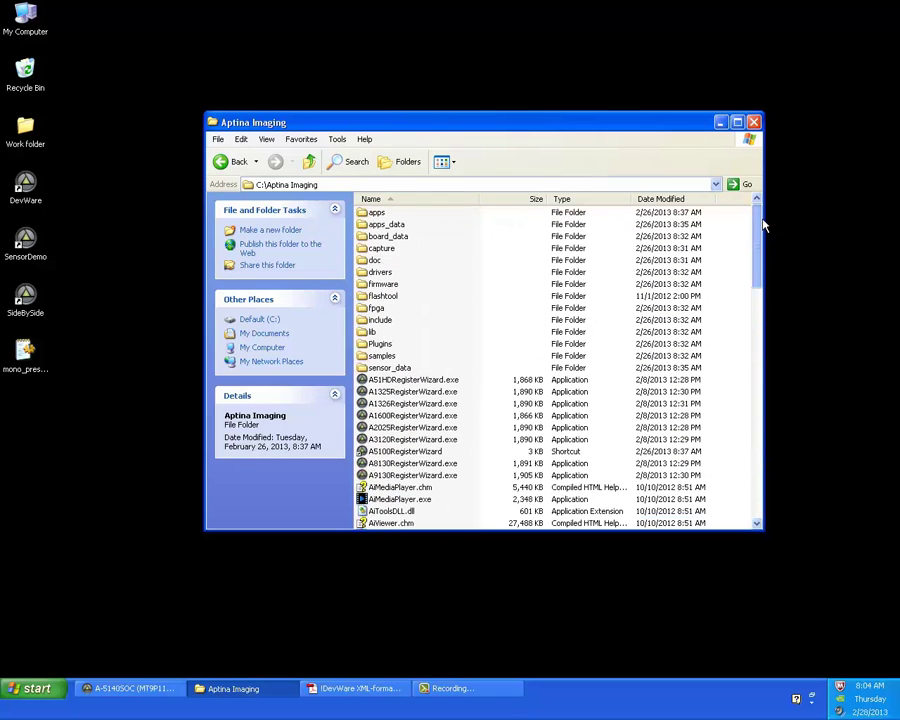
left_click(37, 688)
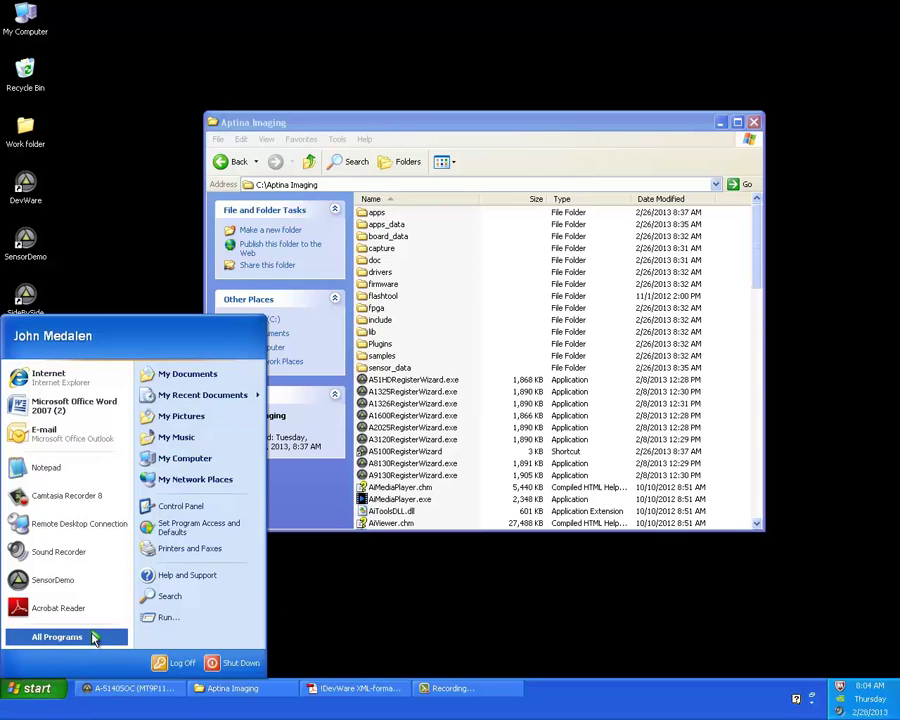
mouse_move(95, 638)
mouse_move(221, 514)
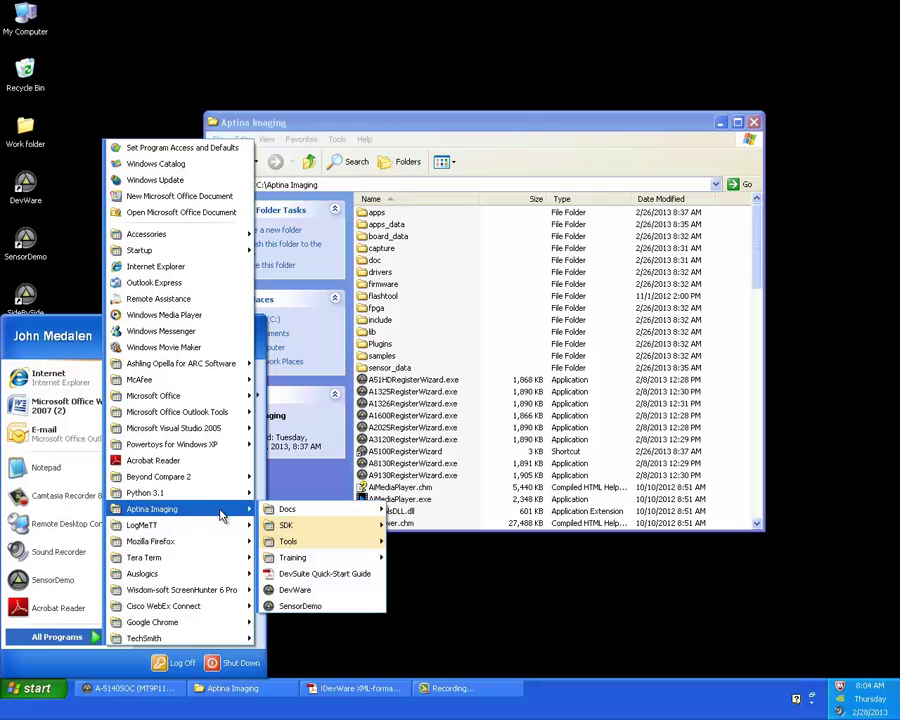
mouse_move(302, 541)
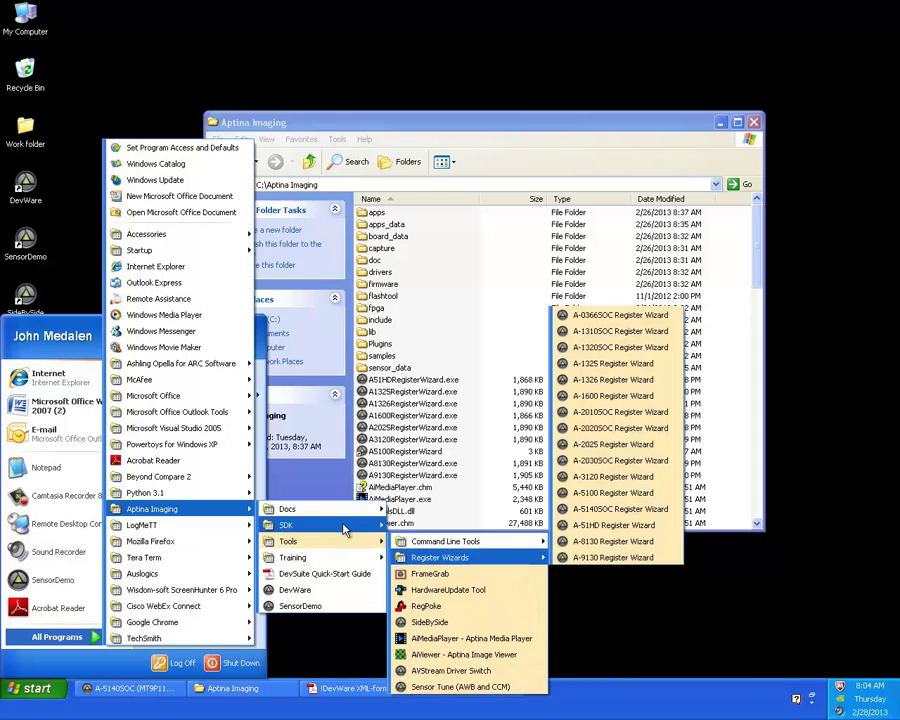
mouse_move(347, 516)
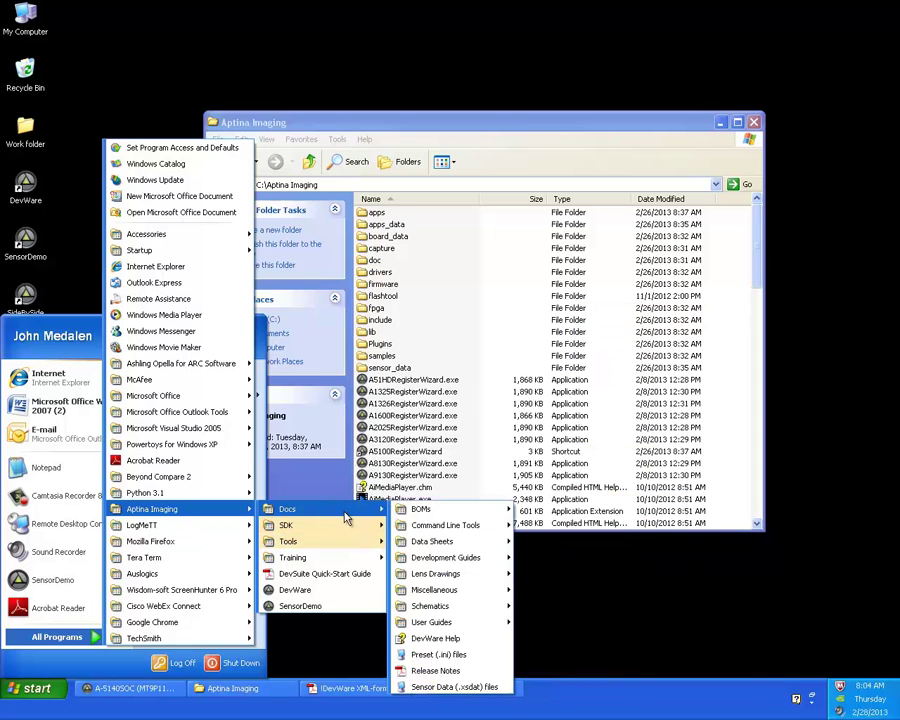
left_click(578, 595)
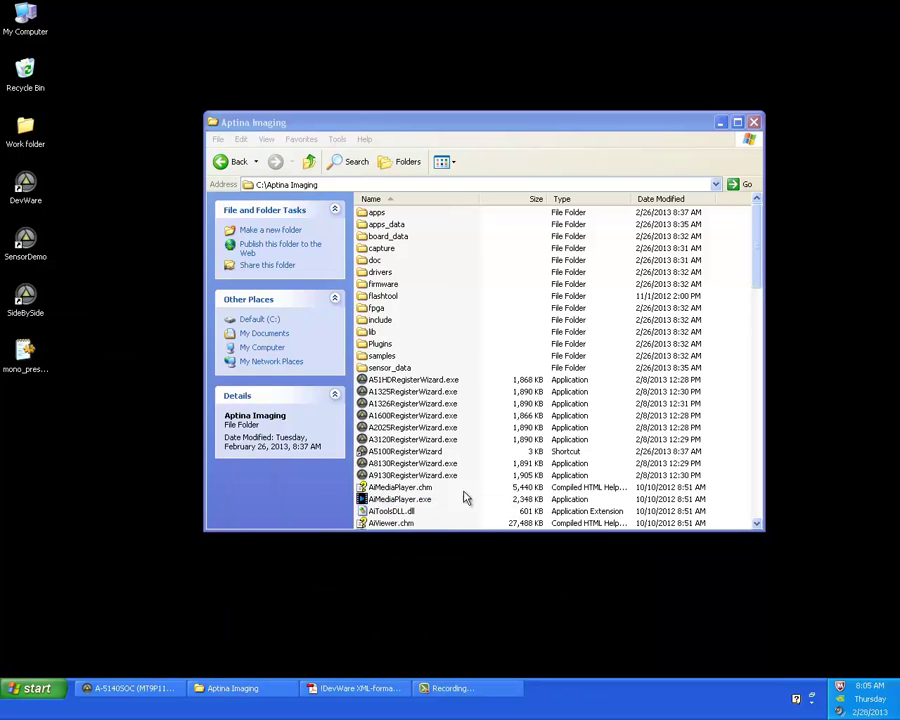
Step: Open MT9P111-REV3.ini from the apps_data folder, examine its Demo Initialization section, and close the file
double_click(385, 224)
scroll(444, 332, "down", 12)
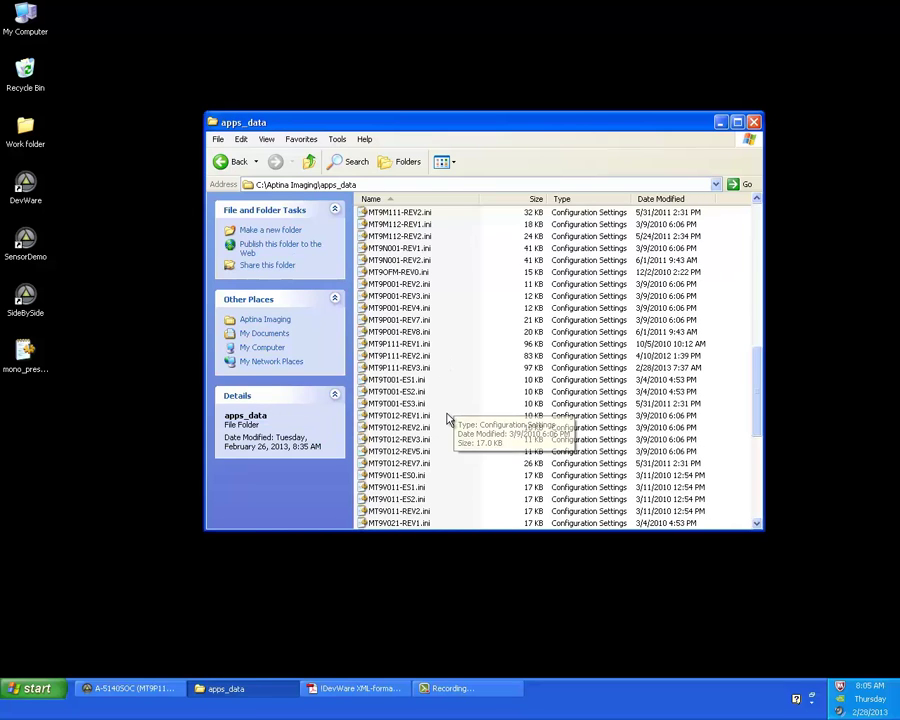
scroll(444, 420, "down", 3)
scroll(470, 360, "up", 1)
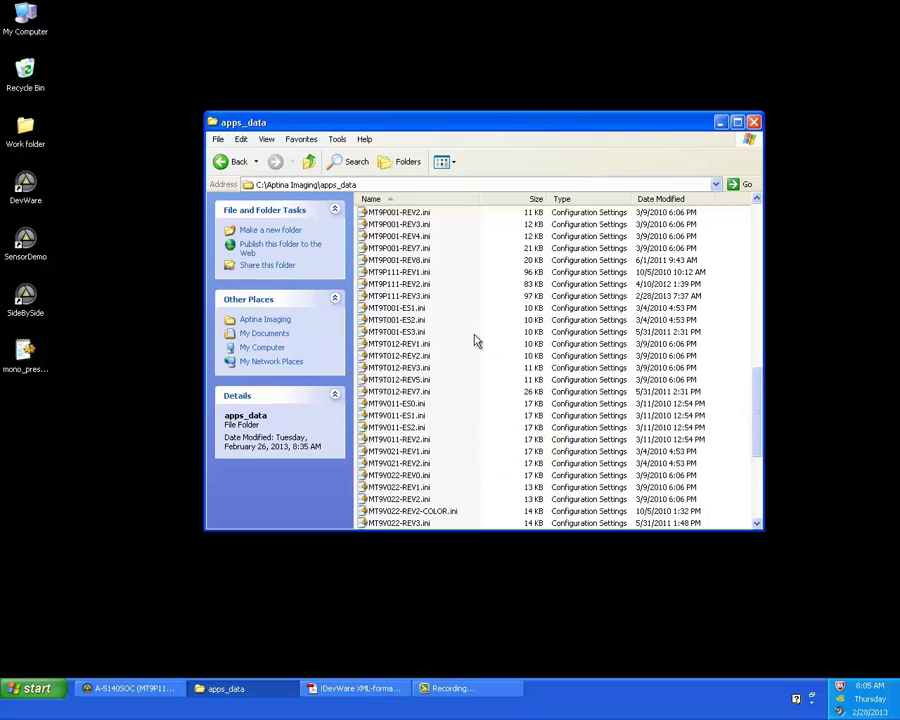
double_click(397, 298)
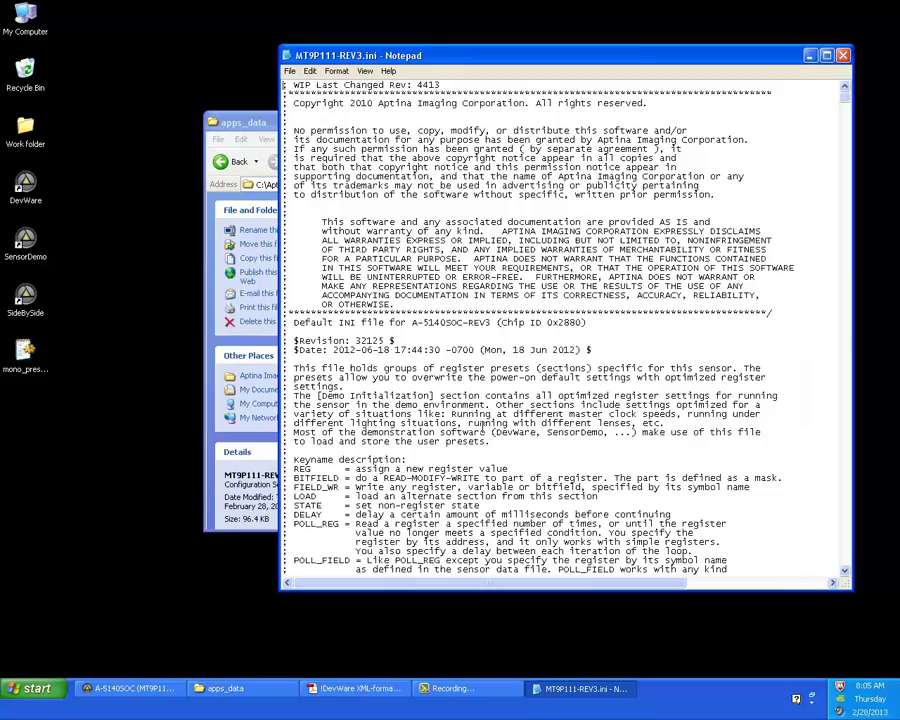
scroll(484, 425, "down", 20)
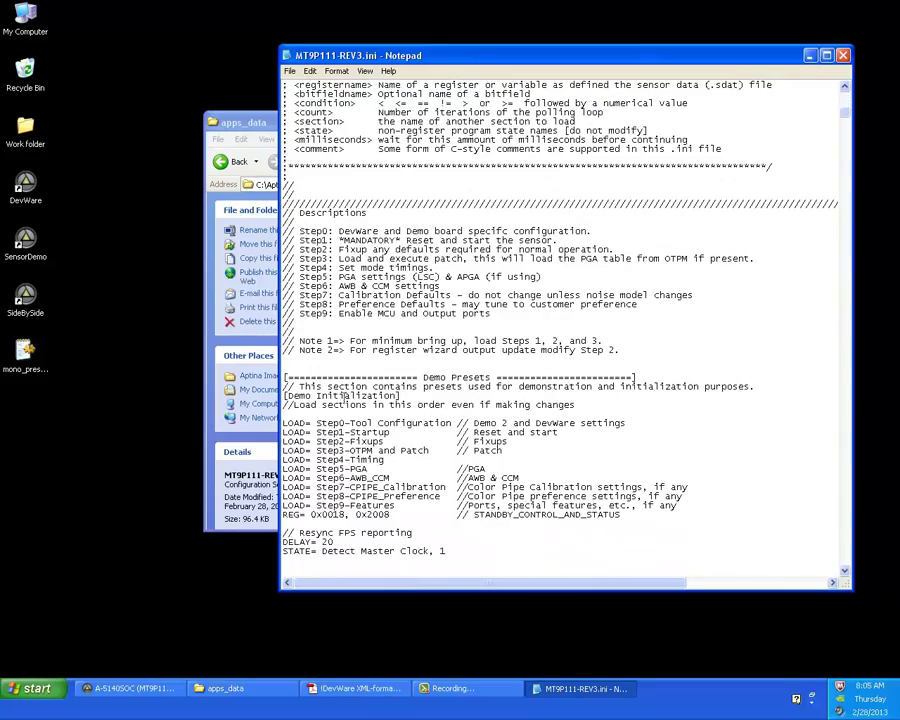
left_click(843, 55)
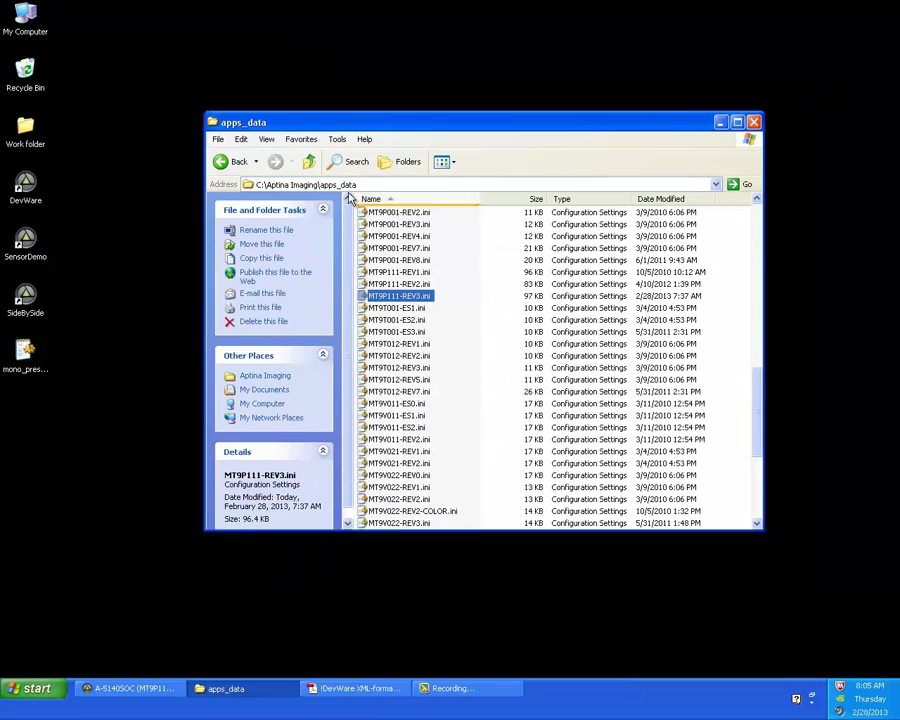
Step: Go to the sensor_data folder under Aptina Imaging and find the MT9P111-REV3 sensor data files
left_click(309, 161)
left_click(392, 368)
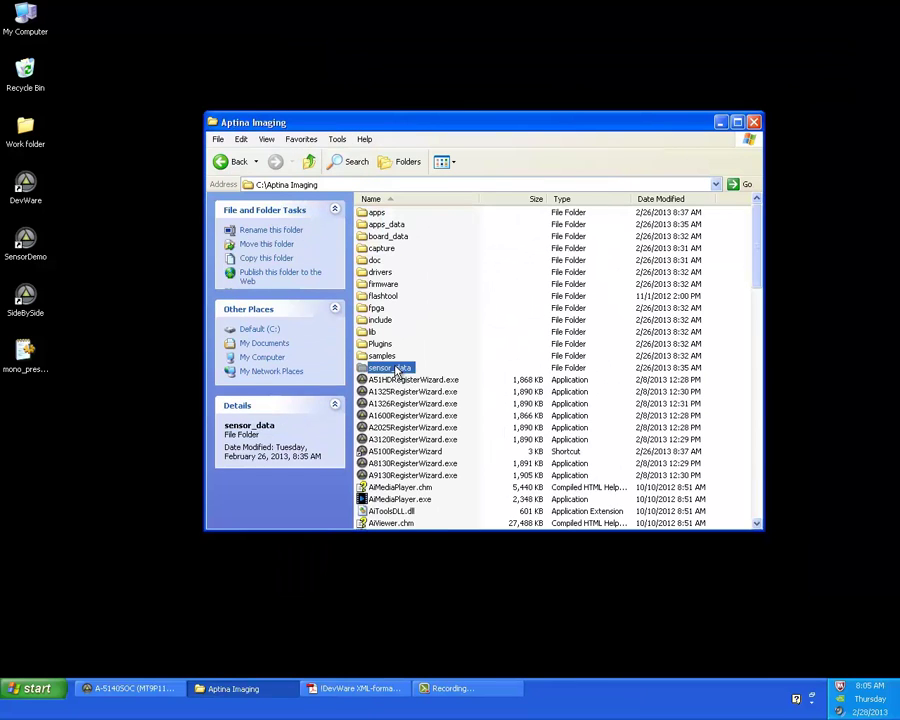
double_click(396, 370)
scroll(480, 372, "down", 15)
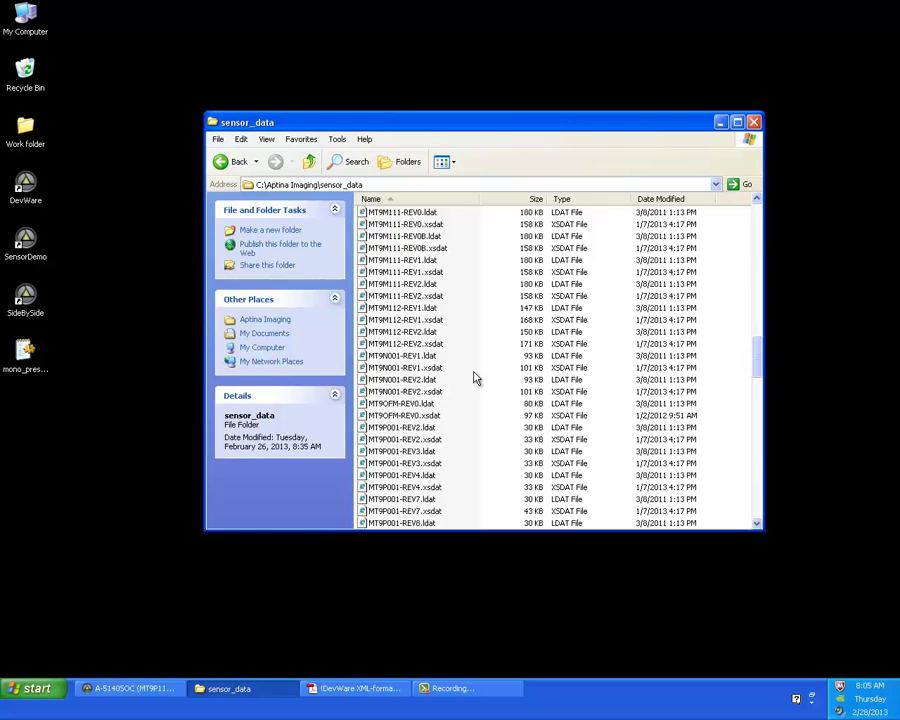
scroll(476, 378, "down", 5)
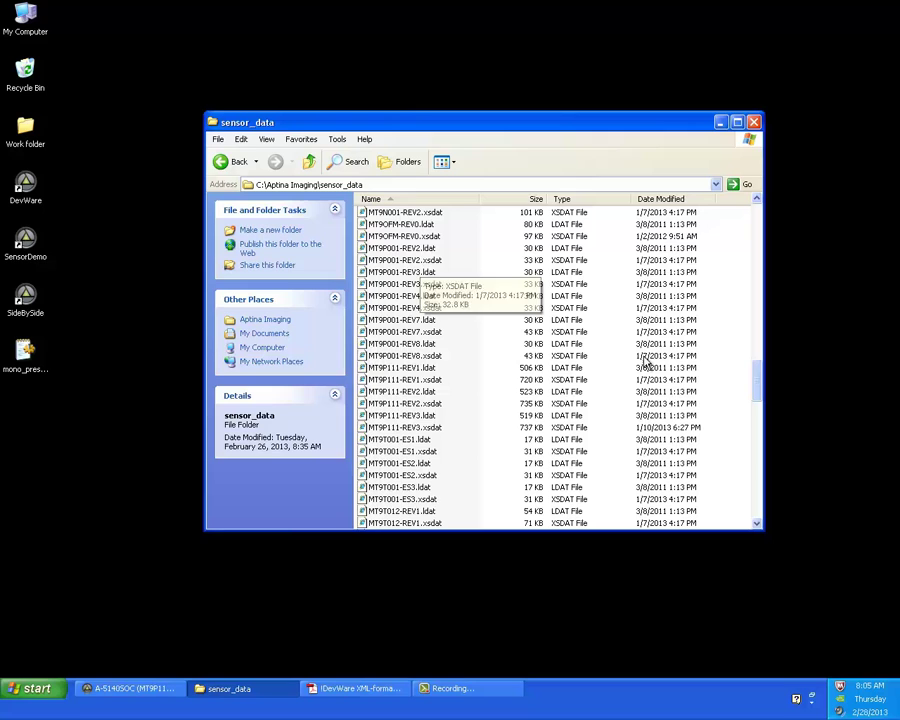
left_click_drag(757, 384, 758, 517)
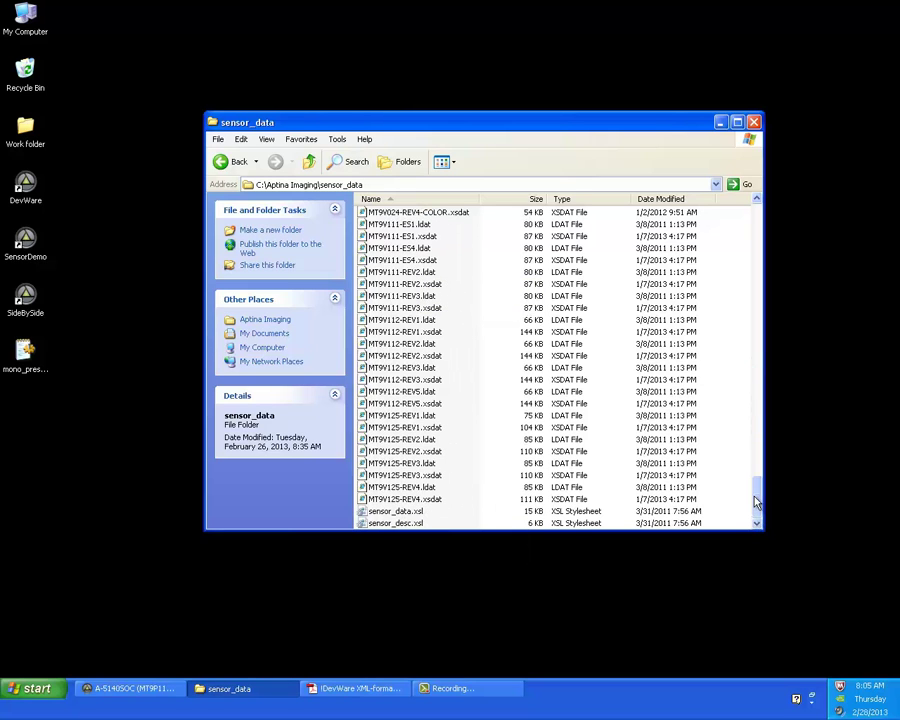
left_click_drag(757, 502, 752, 392)
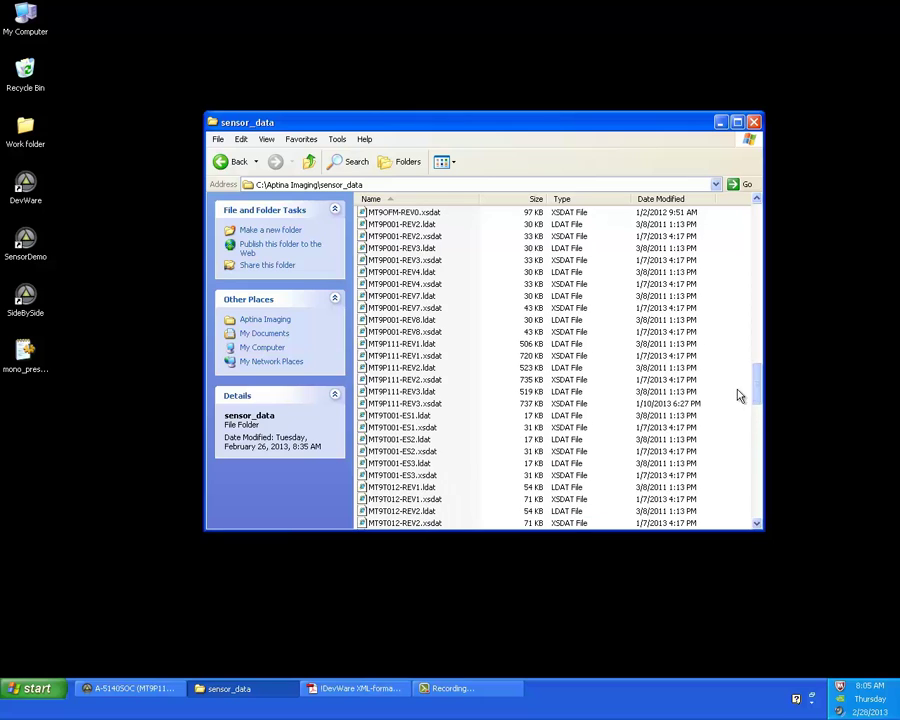
Step: Open MT9P111-REV3.xsdat in Internet Explorer and examine its chip descriptor, address spaces and register definitions
left_click(395, 404)
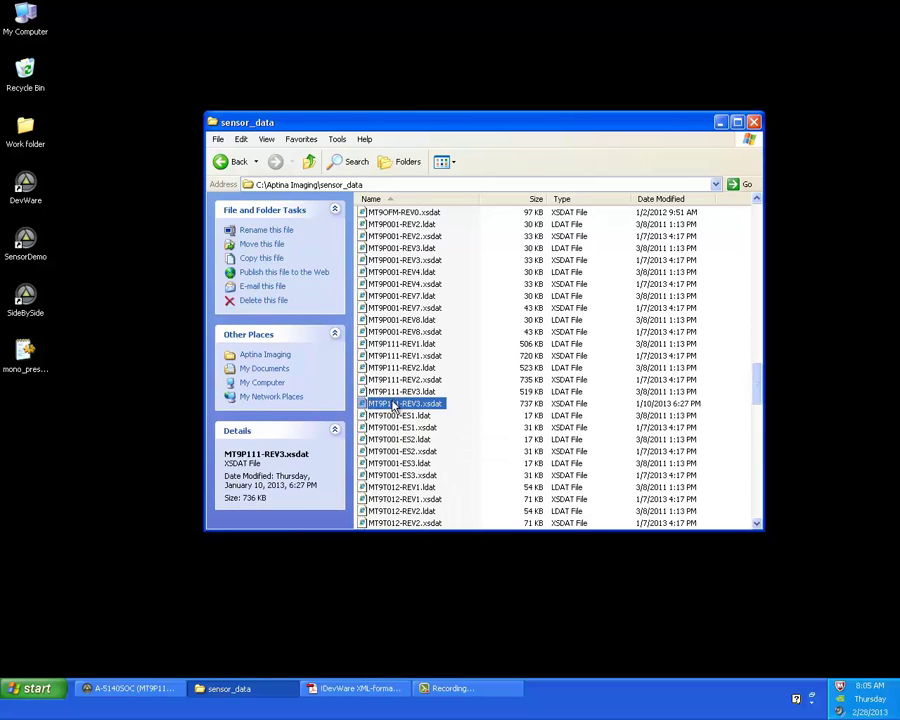
double_click(395, 404)
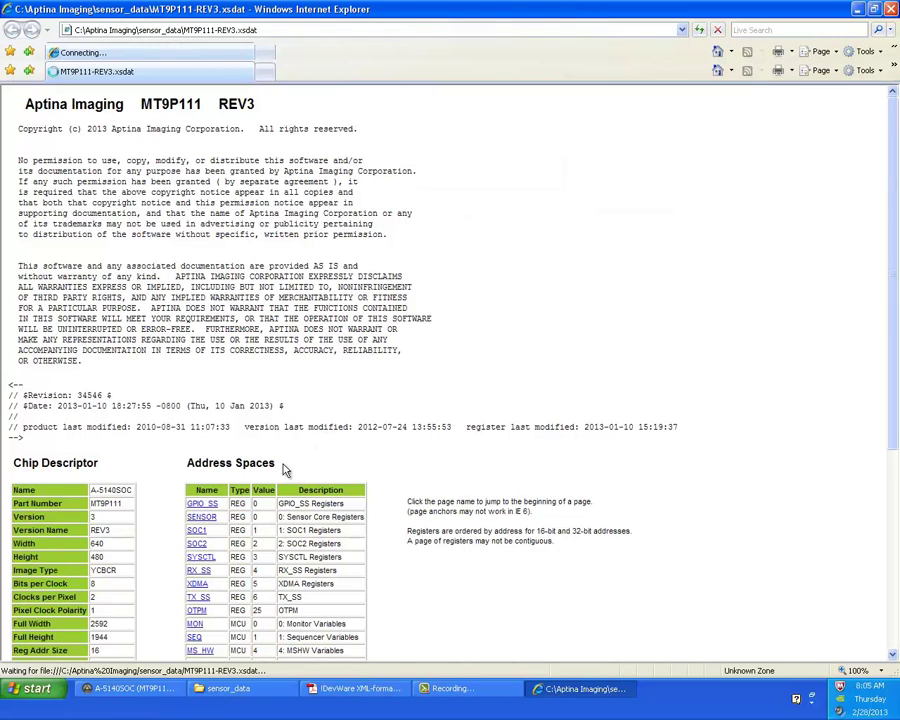
scroll(360, 435, "down", 5)
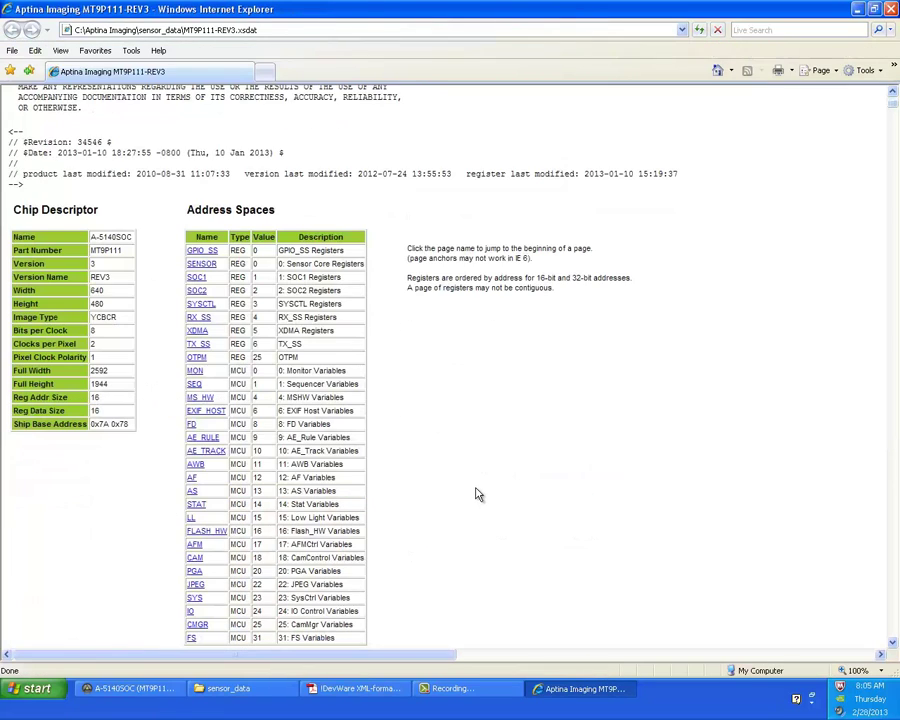
scroll(480, 495, "up", 3)
scroll(483, 496, "down", 3)
scroll(483, 496, "down", 5)
scroll(475, 481, "up", 3)
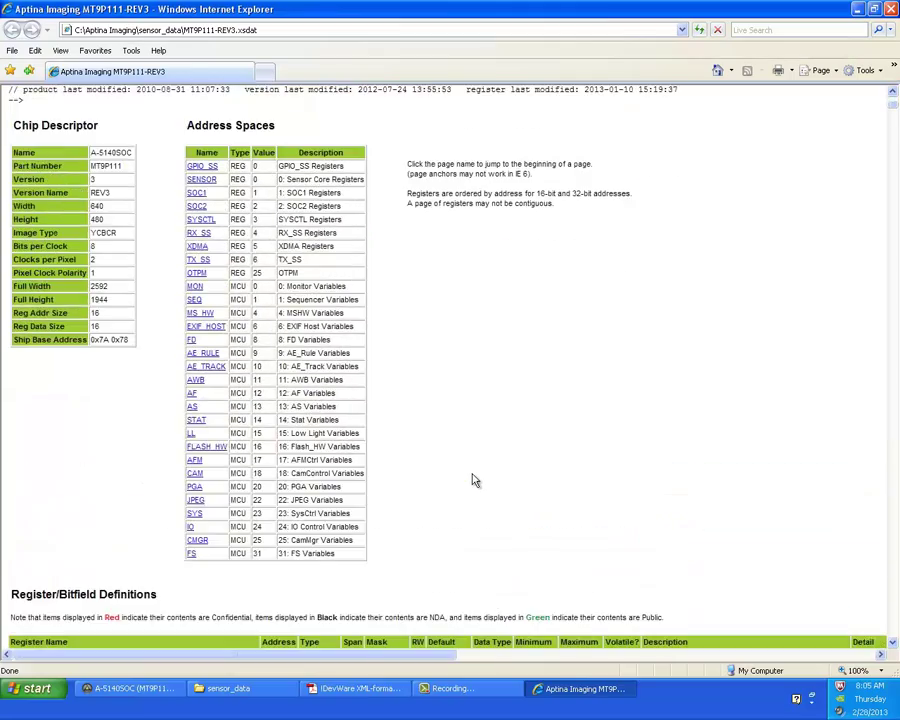
scroll(476, 485, "down", 5)
scroll(478, 530, "up", 8)
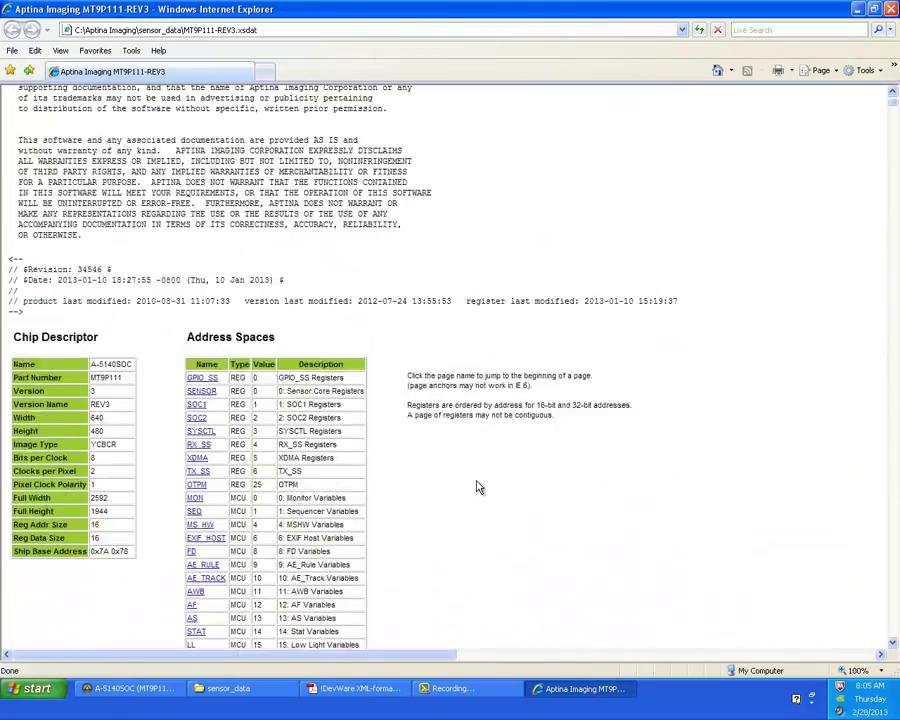
Step: Open MT9P111-REV3.xsdat from the sensor_data folder in WordPad and examine its raw XML and header comment
left_click(228, 688)
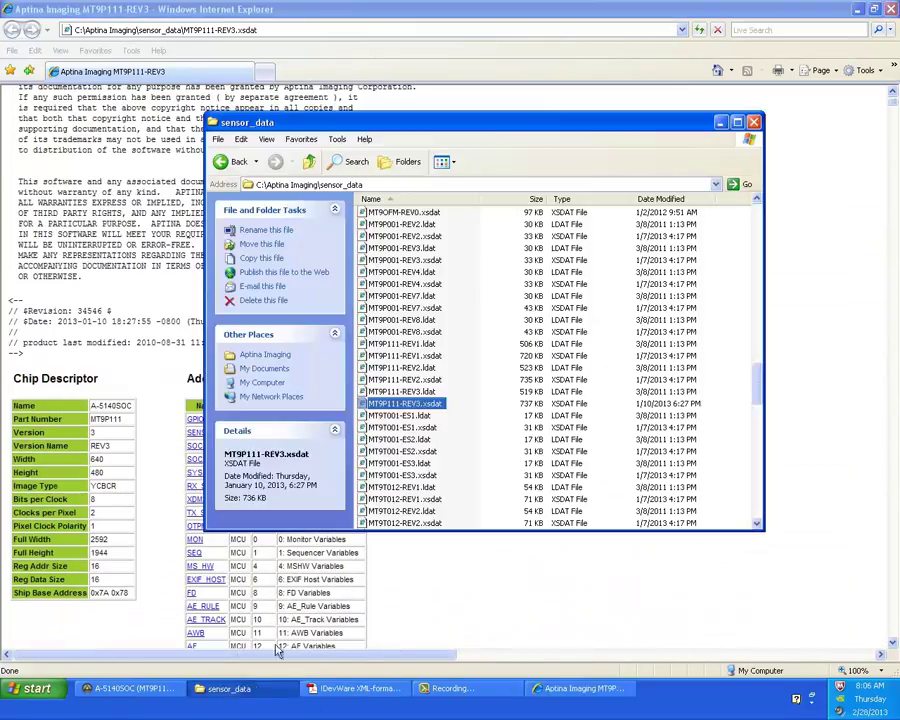
right_click(392, 407)
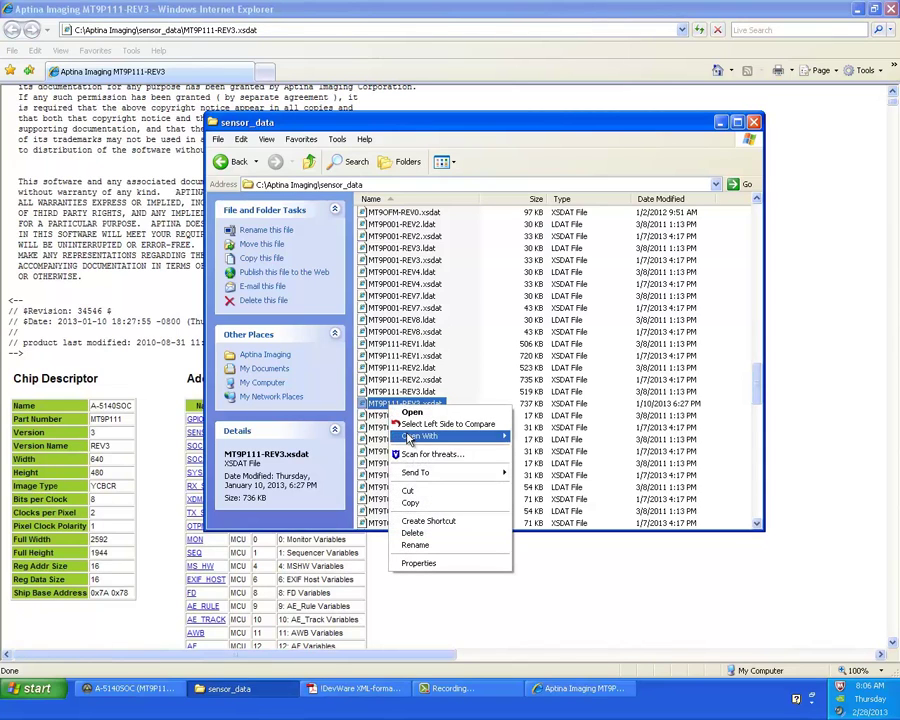
mouse_move(450, 440)
left_click(540, 437)
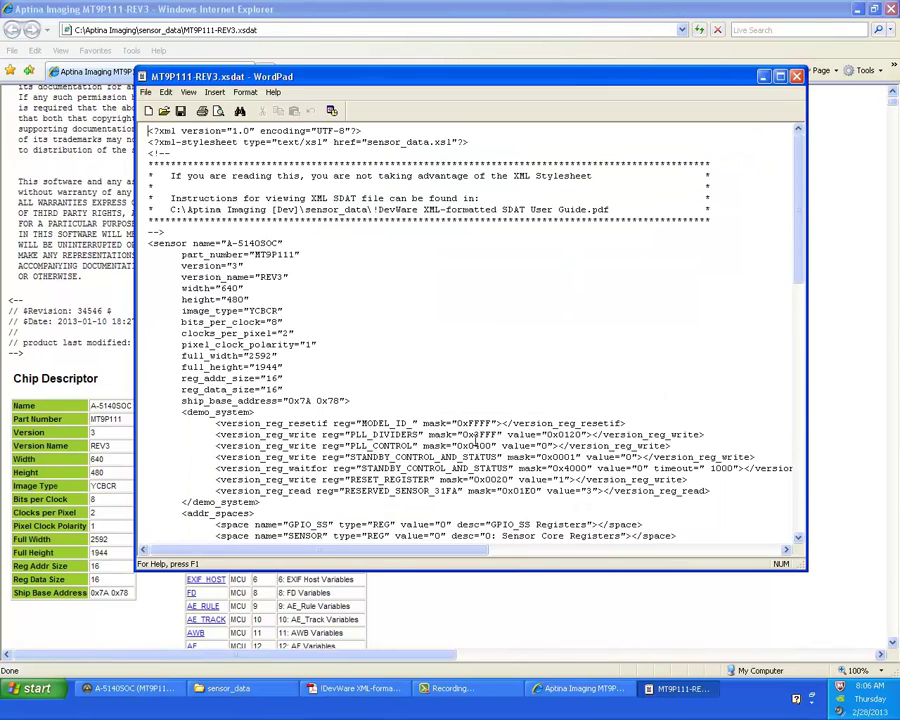
scroll(420, 423, "down", 20)
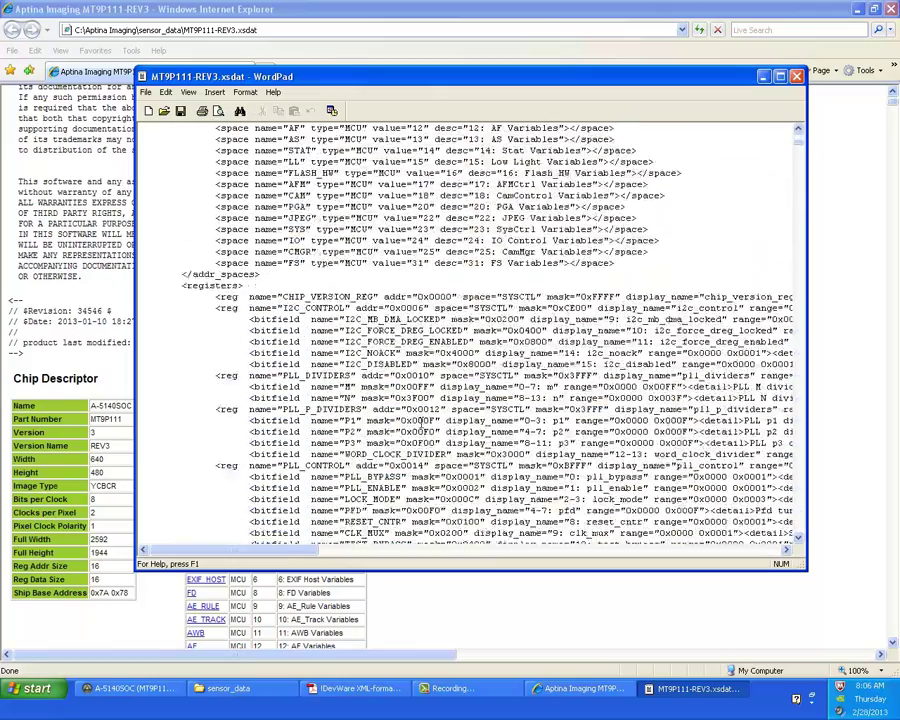
scroll(420, 423, "down", 5)
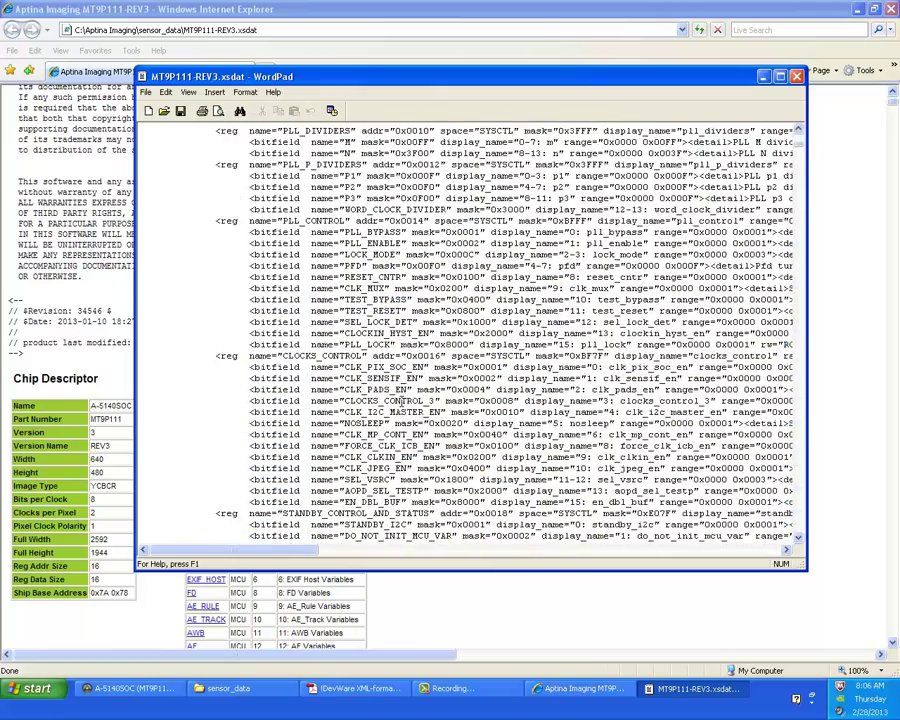
scroll(492, 336, "up", 20)
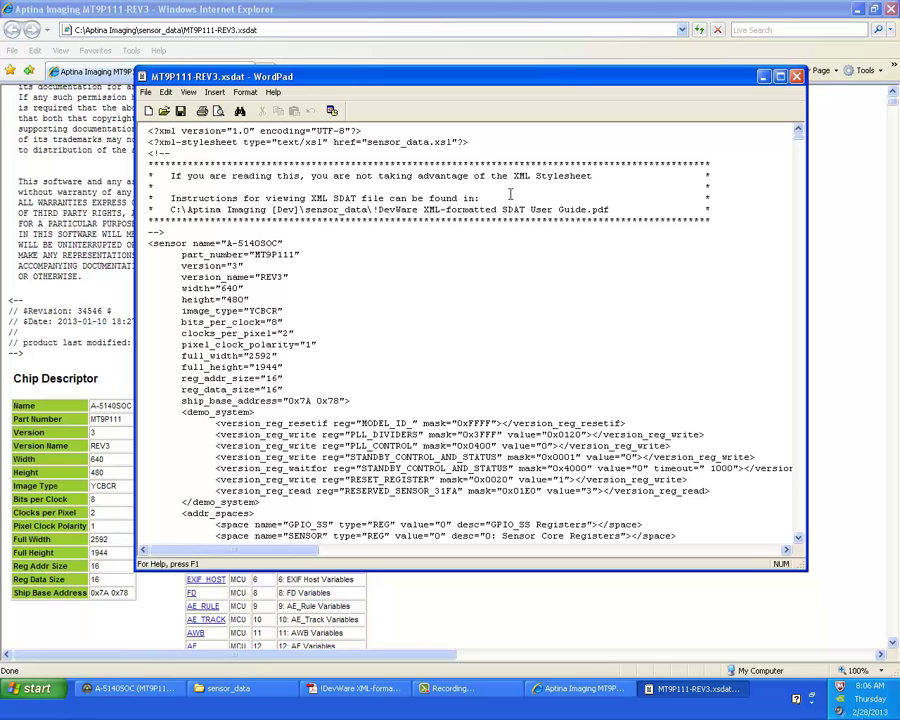
Step: Bring up the DevWare XML-formatted SDAT User Guide in Adobe Reader and locate its PDF in the sensor_data folder
left_click(352, 690)
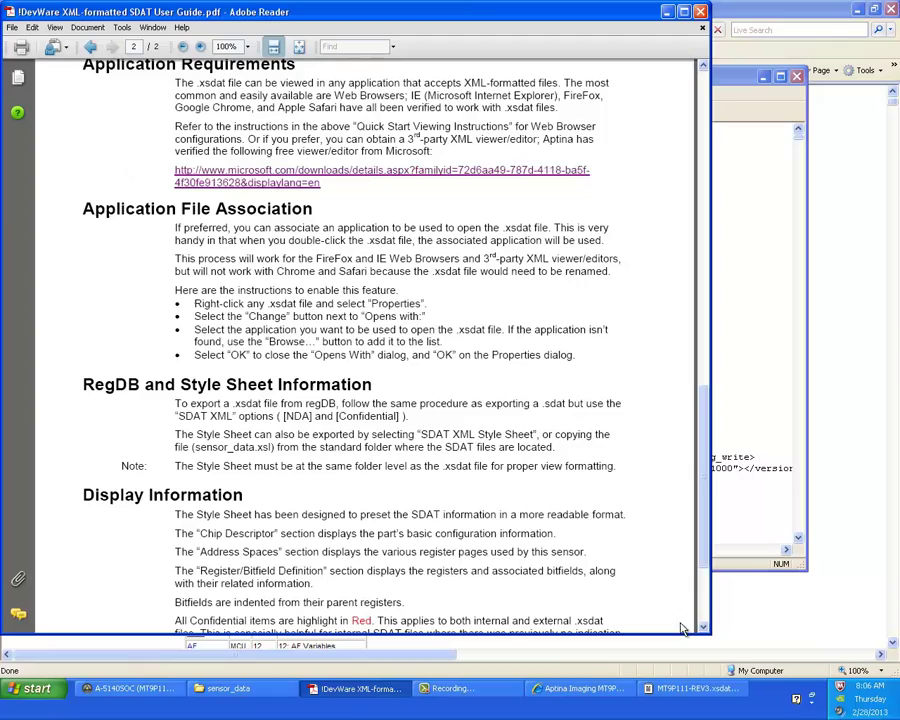
scroll(452, 410, "up", 12)
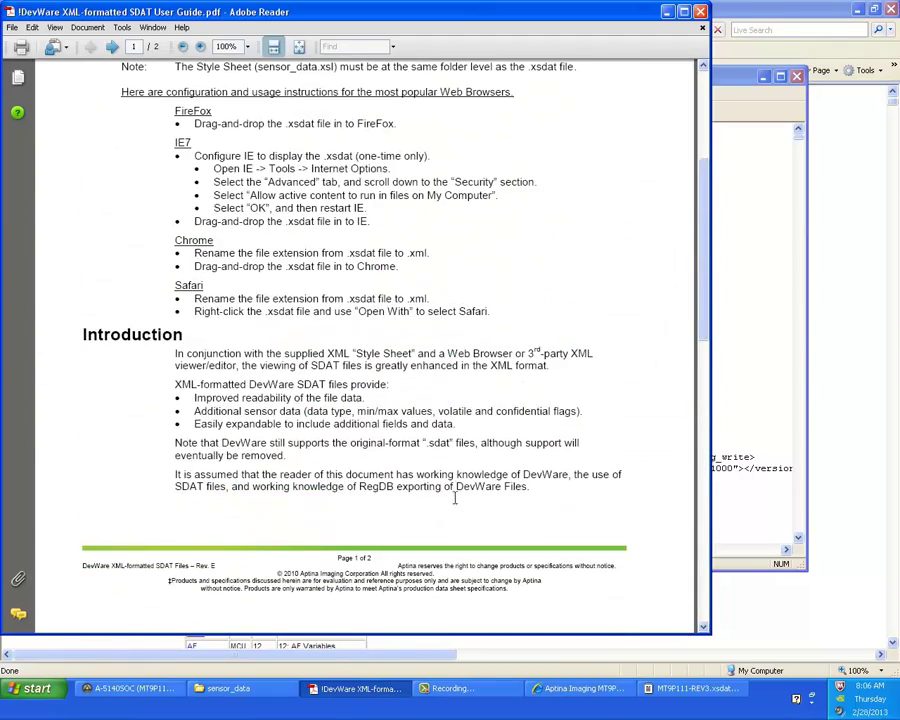
left_click(228, 688)
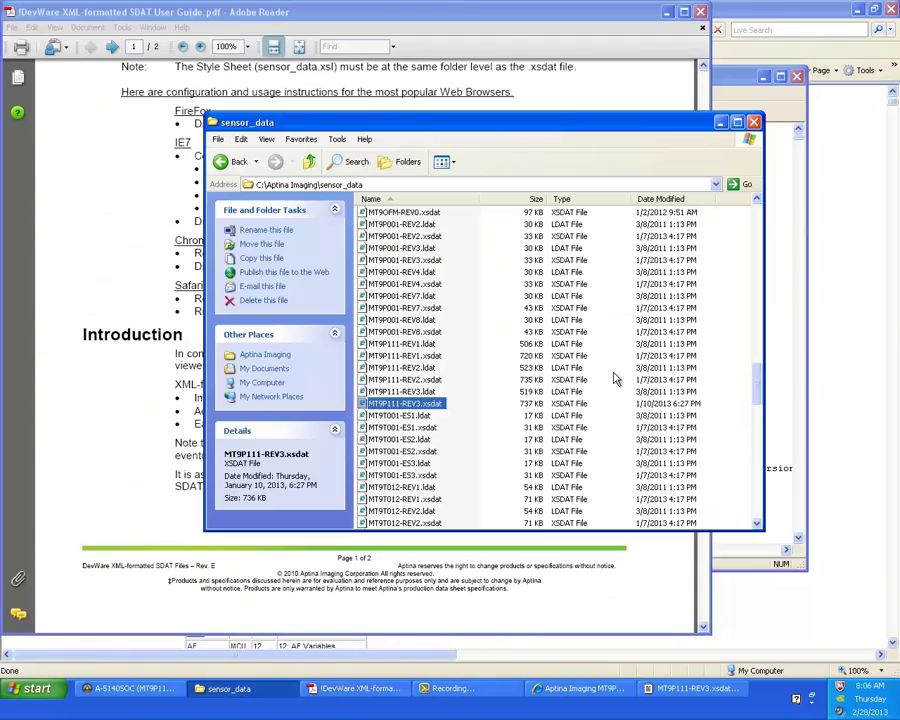
left_click_drag(762, 392, 466, 194)
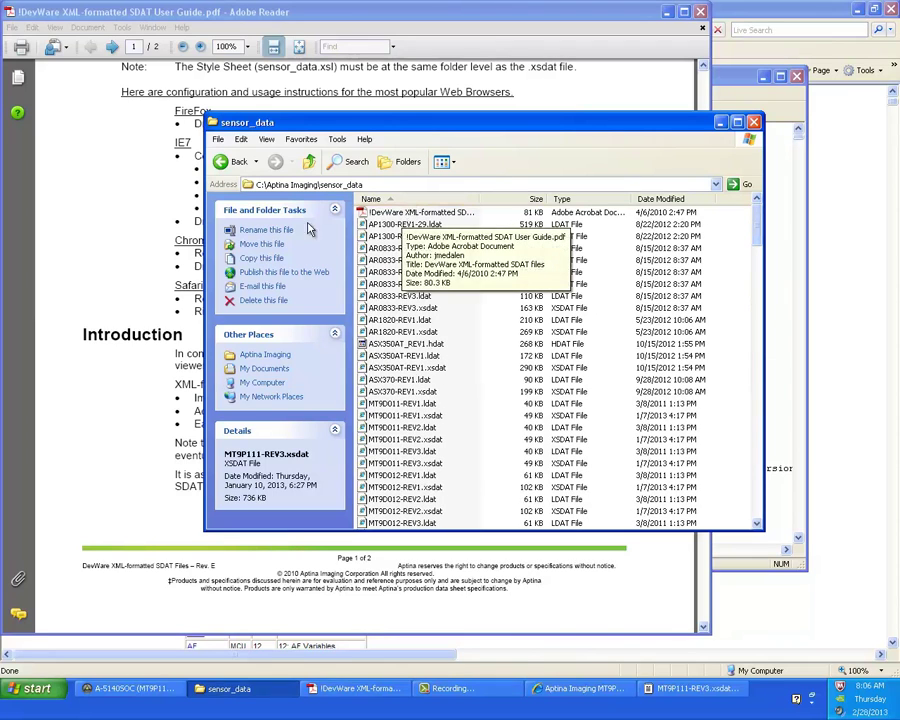
Step: Return to the SDAT User Guide in Adobe Reader and read the browser configuration and application file association instructions
left_click(113, 242)
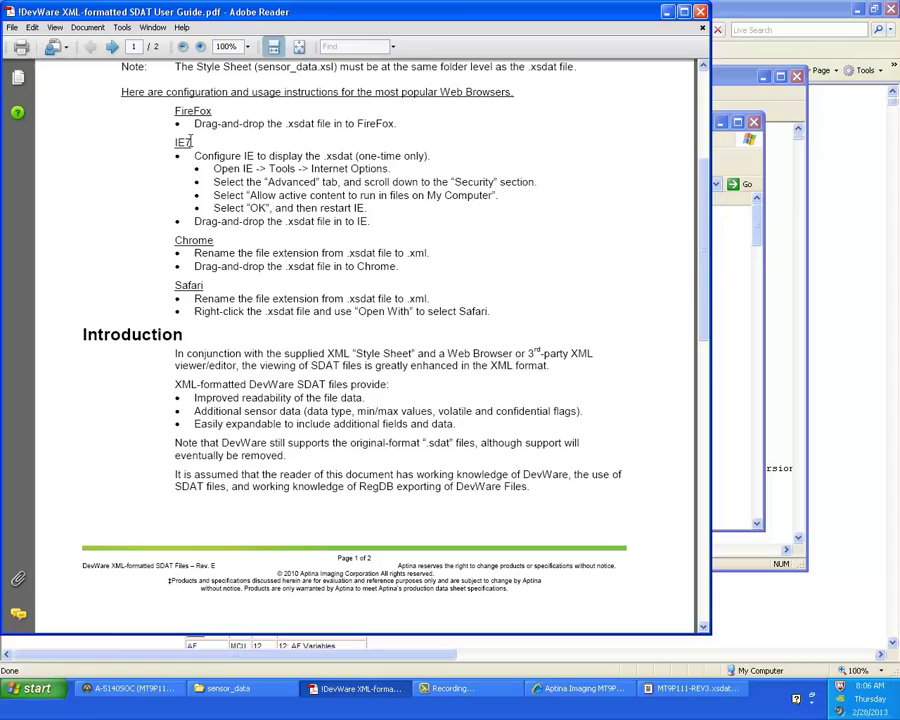
scroll(262, 381, "down", 10)
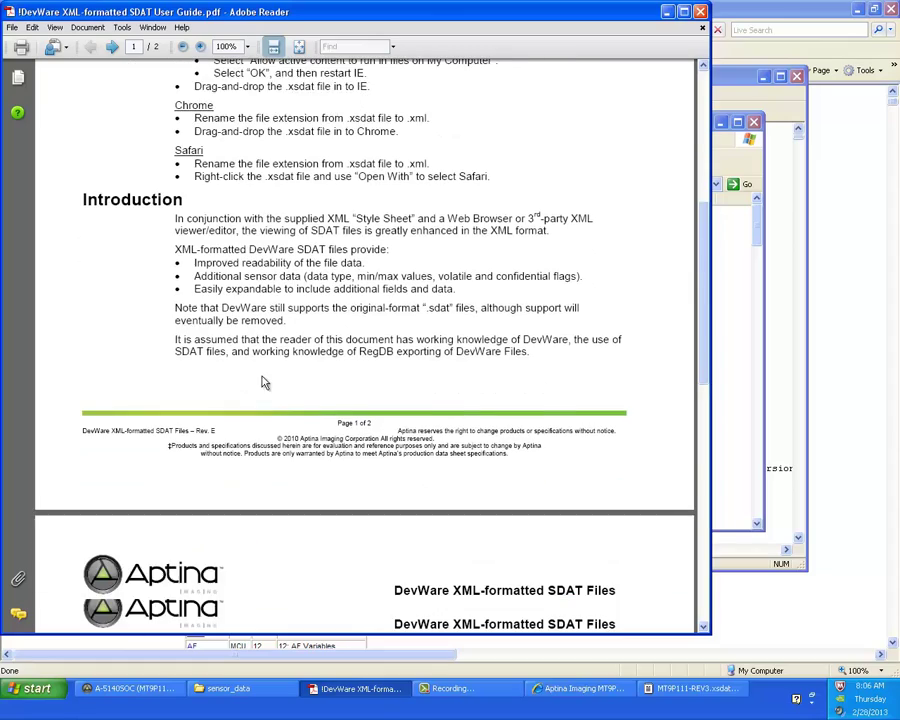
scroll(268, 383, "down", 2)
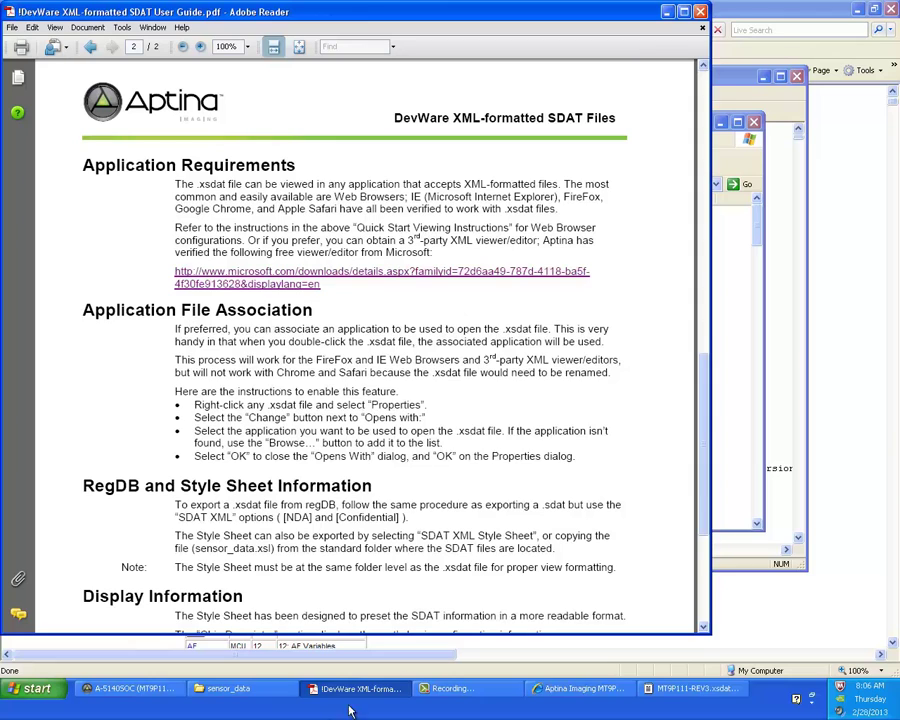
Step: Check which application is associated with MT9D011-REV1.xsdat in its file properties from the sensor_data folder
left_click(232, 688)
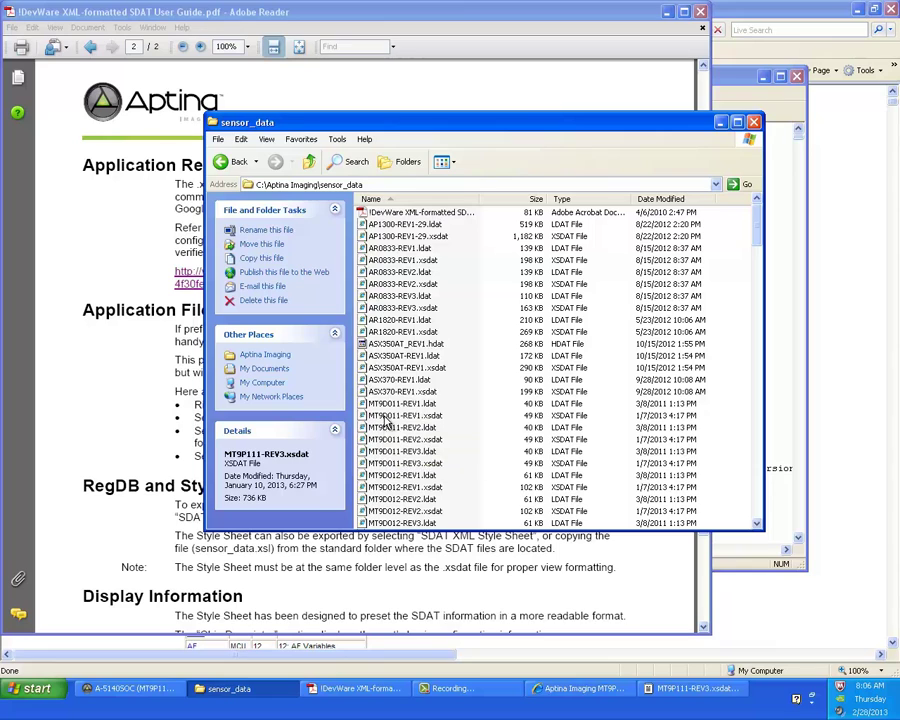
right_click(386, 417)
left_click(414, 574)
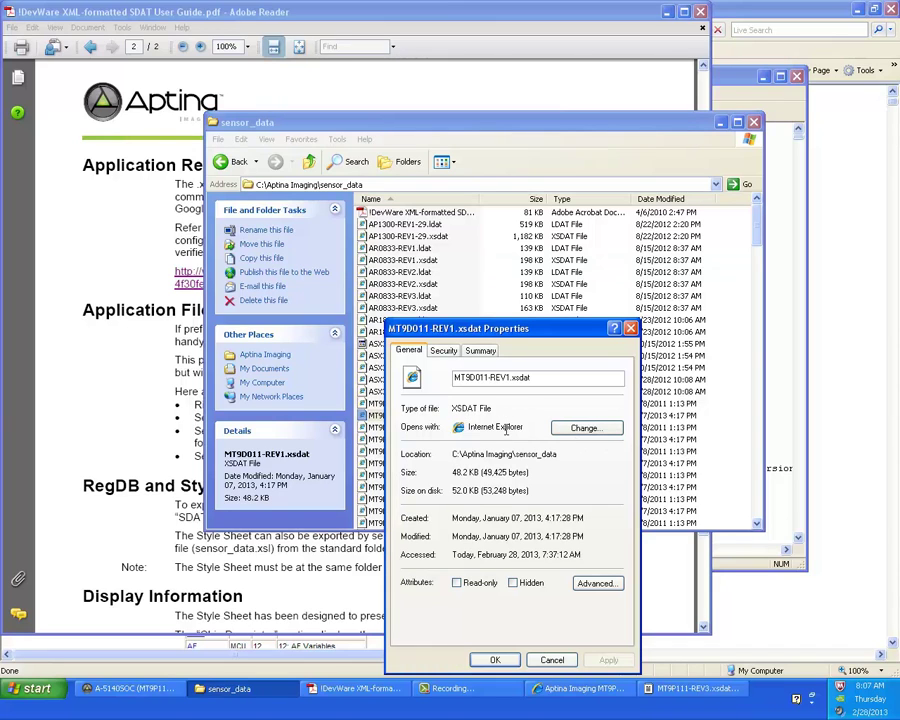
key("Escape")
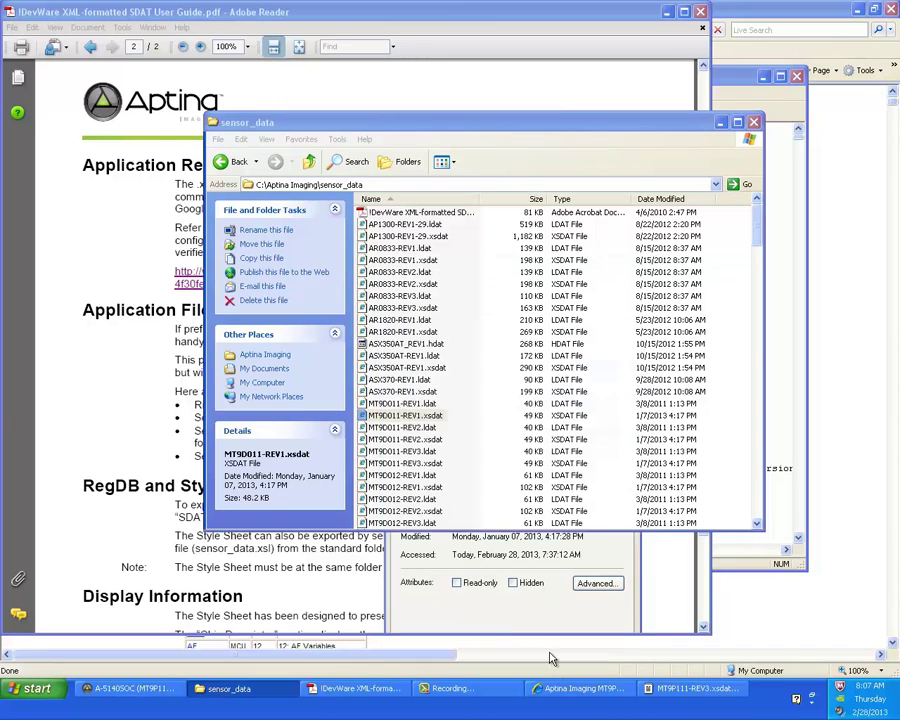
Step: Check the opening application for MT9D011-REV1.ldat in its file properties
right_click(416, 404)
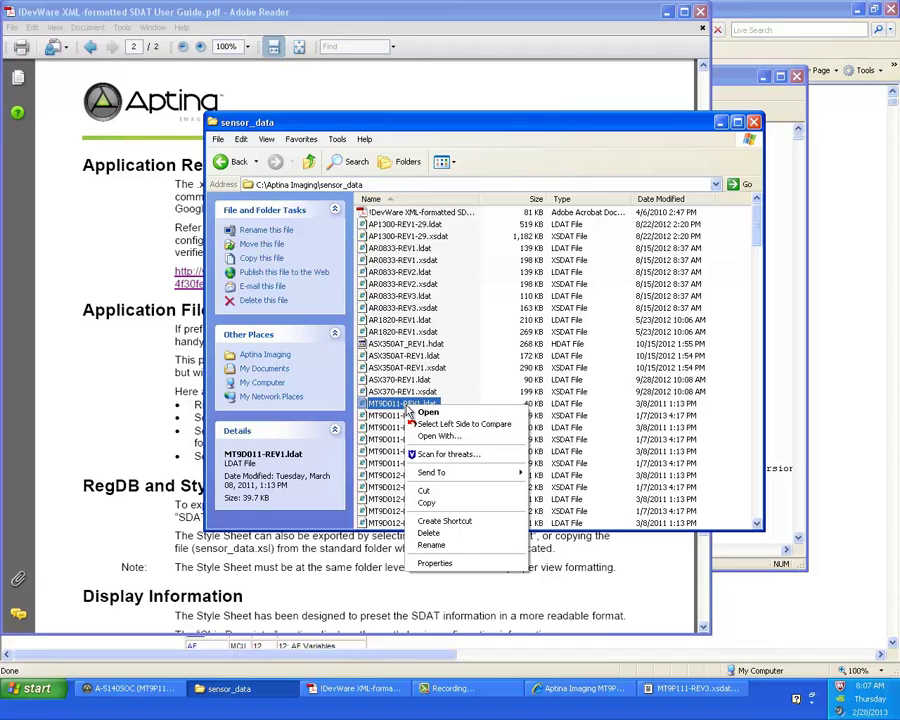
left_click(466, 563)
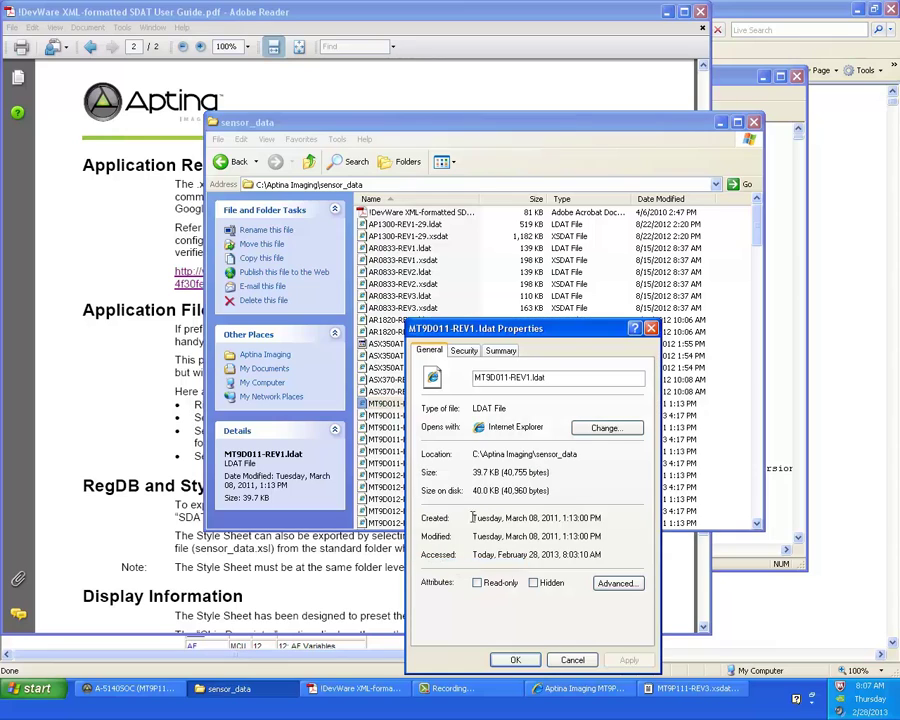
left_click(572, 660)
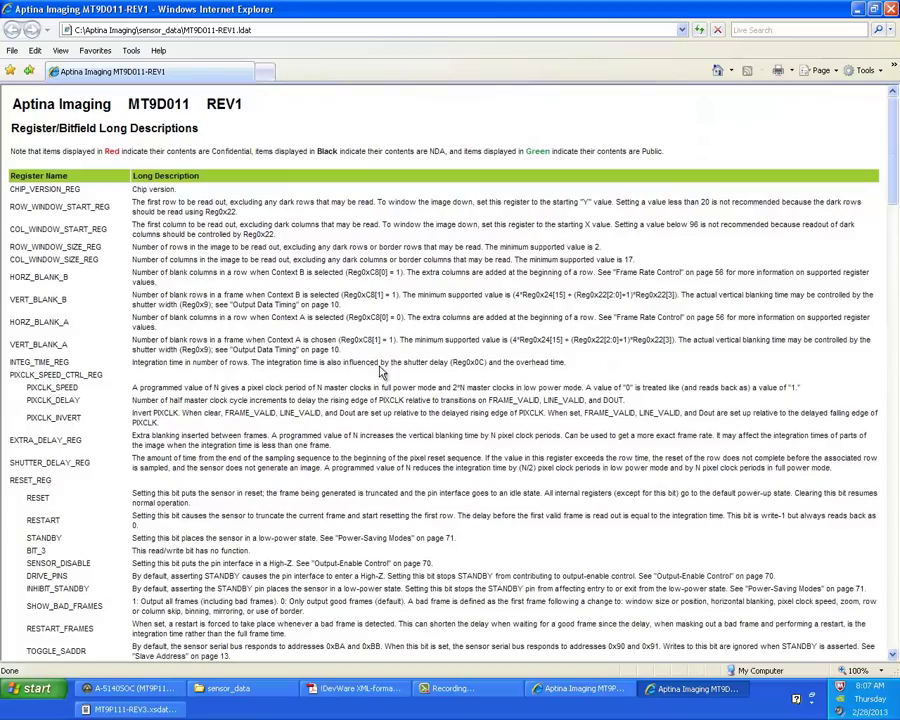
Step: Read the register long descriptions of MT9D011-REV1.ldat in Internet Explorer, search them for "heartbeat", and close the file
scroll(323, 440, "down", 15)
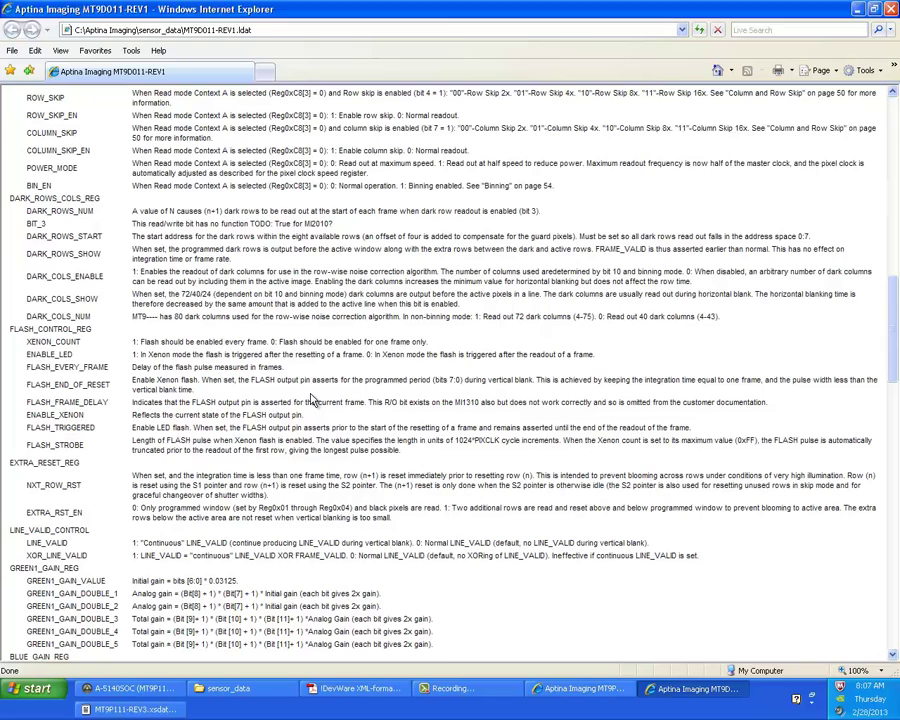
key("ctrl+f")
type("h")
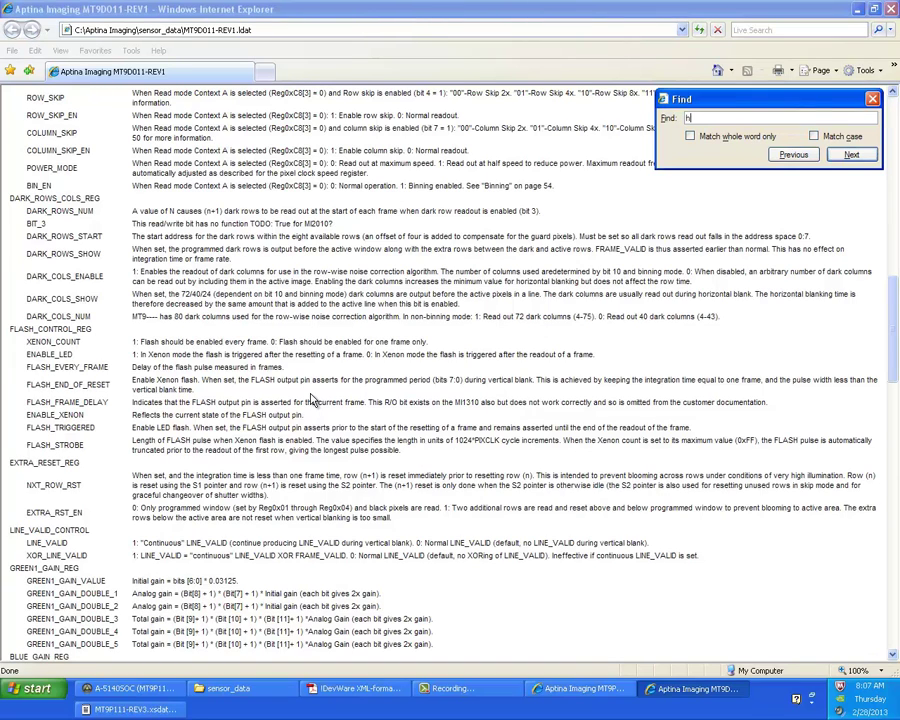
type("eartbeat")
key("Return")
left_click(450, 387)
left_click(873, 98)
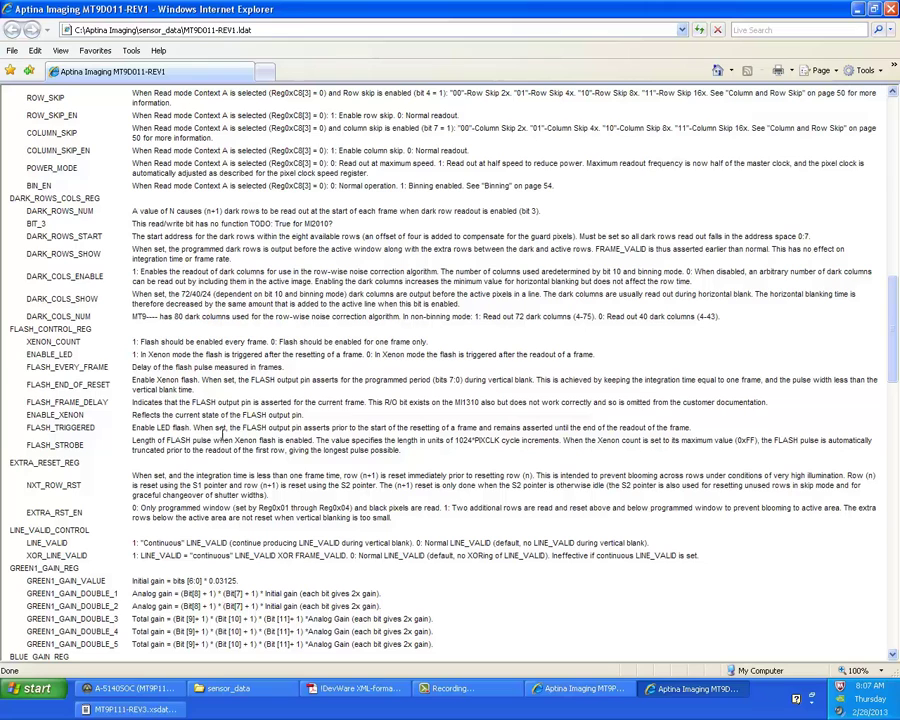
left_click(890, 9)
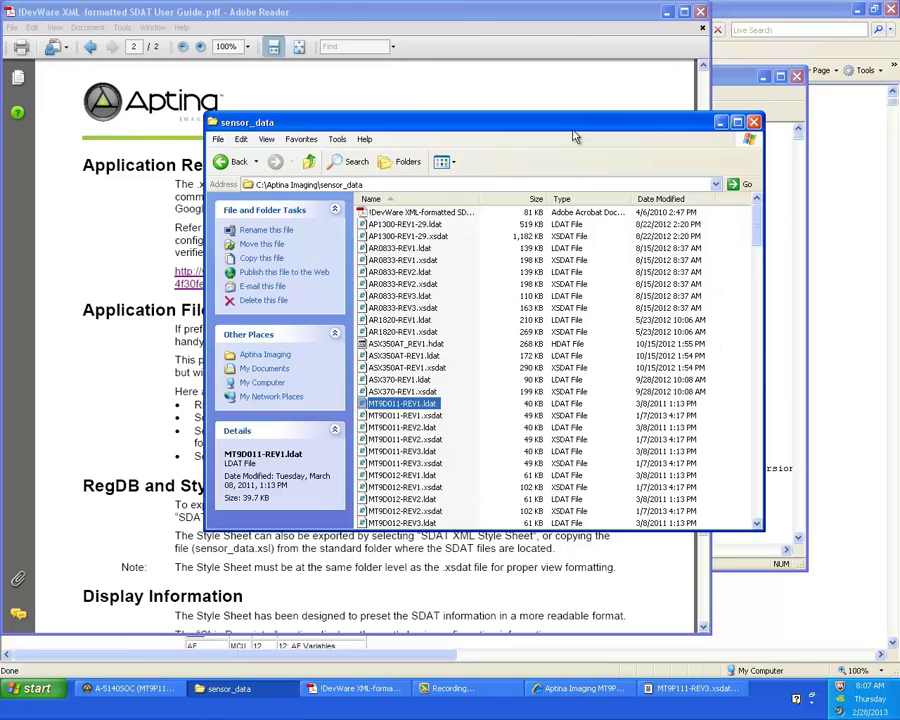
Step: Close the SDAT User Guide and examine the address spaces table of MT9P111-REV3.xsdat in Internet Explorer
left_click(170, 207)
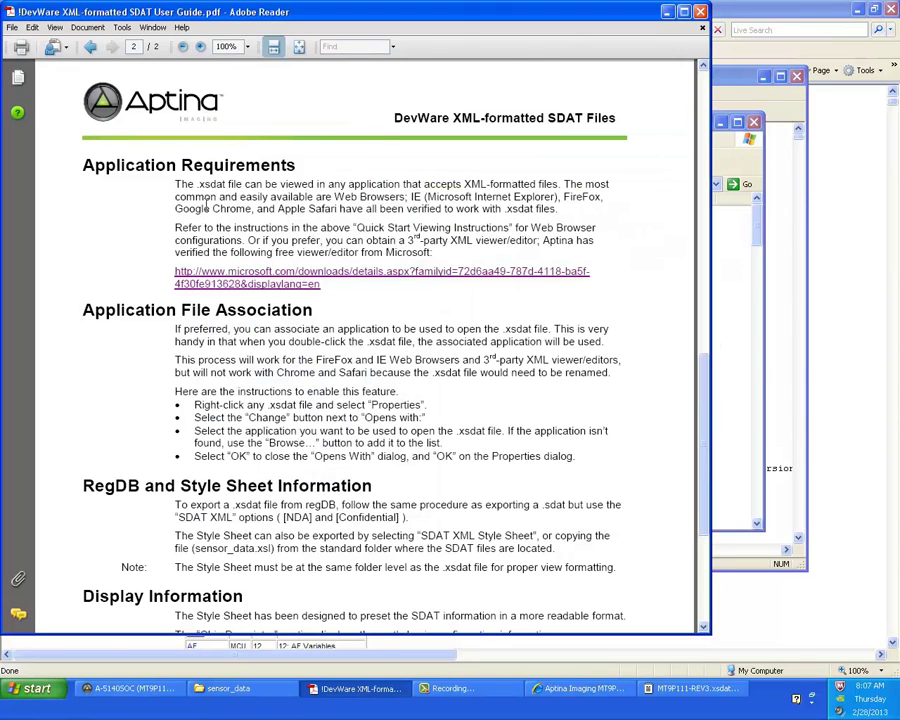
left_click(701, 13)
left_click(495, 583)
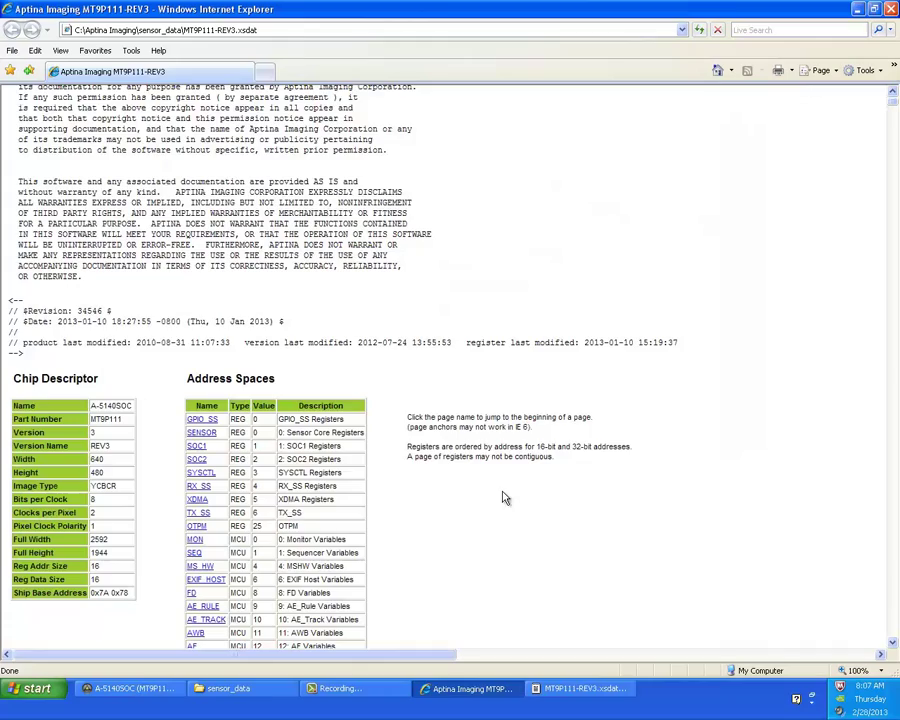
scroll(506, 390, "down", 5)
scroll(466, 280, "up", 7)
scroll(452, 398, "down", 5)
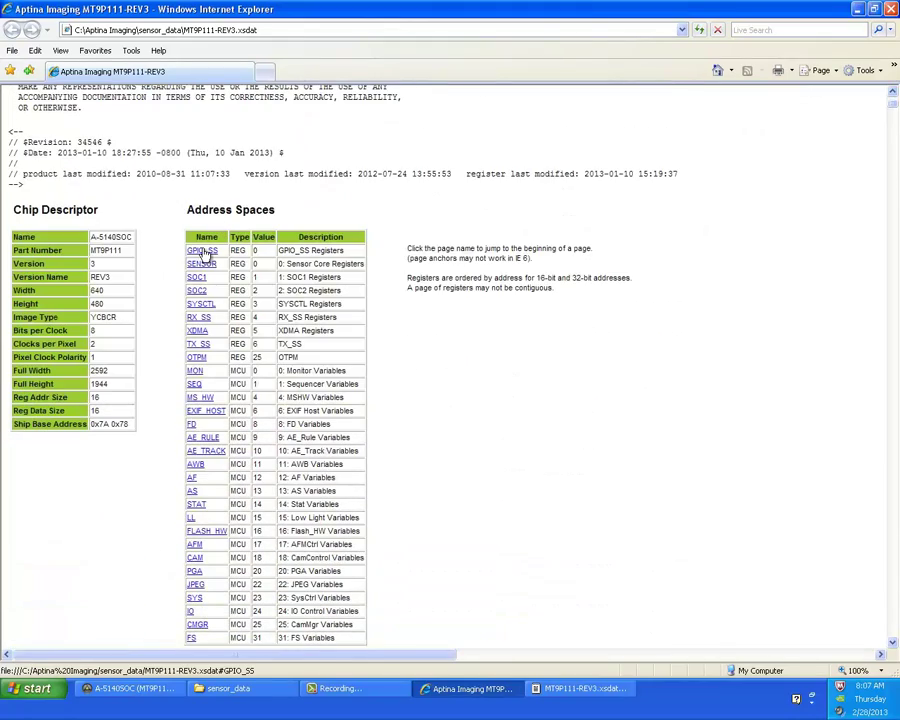
Step: Compare DevWare's SOC1 register page with the SOC1 section of MT9P111-REV3.xsdat in Internet Explorer, expanding the color_pipeline_control bitfields in DevWare
left_click(130, 688)
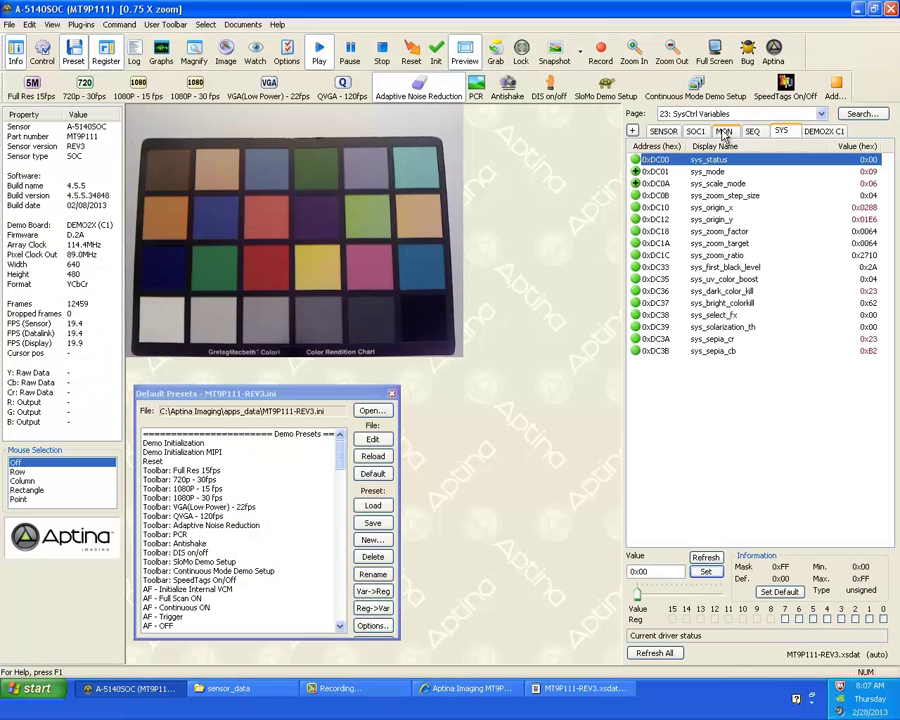
left_click(692, 132)
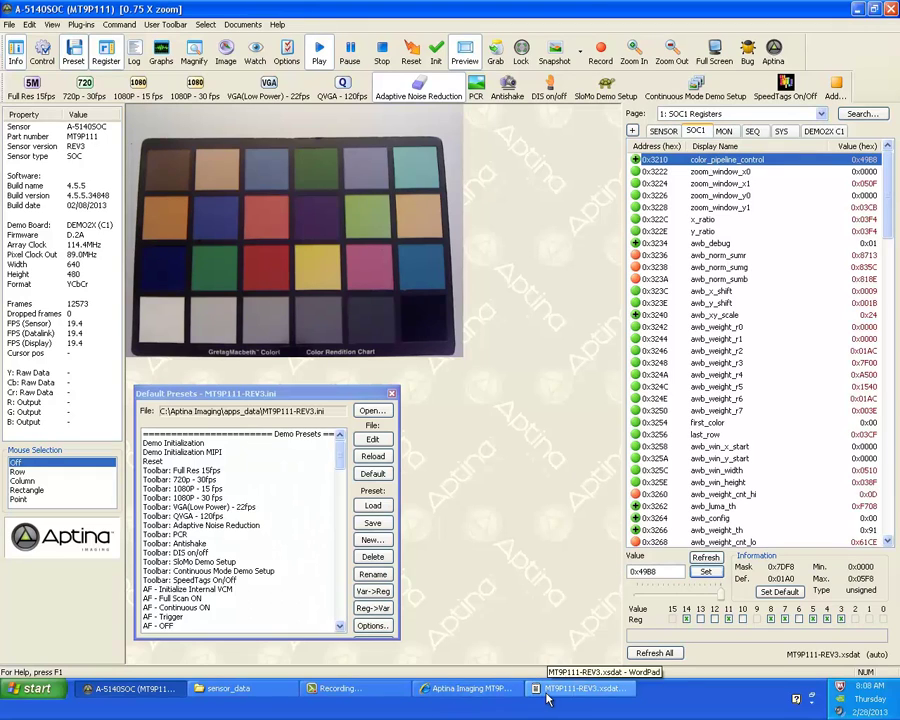
left_click(500, 690)
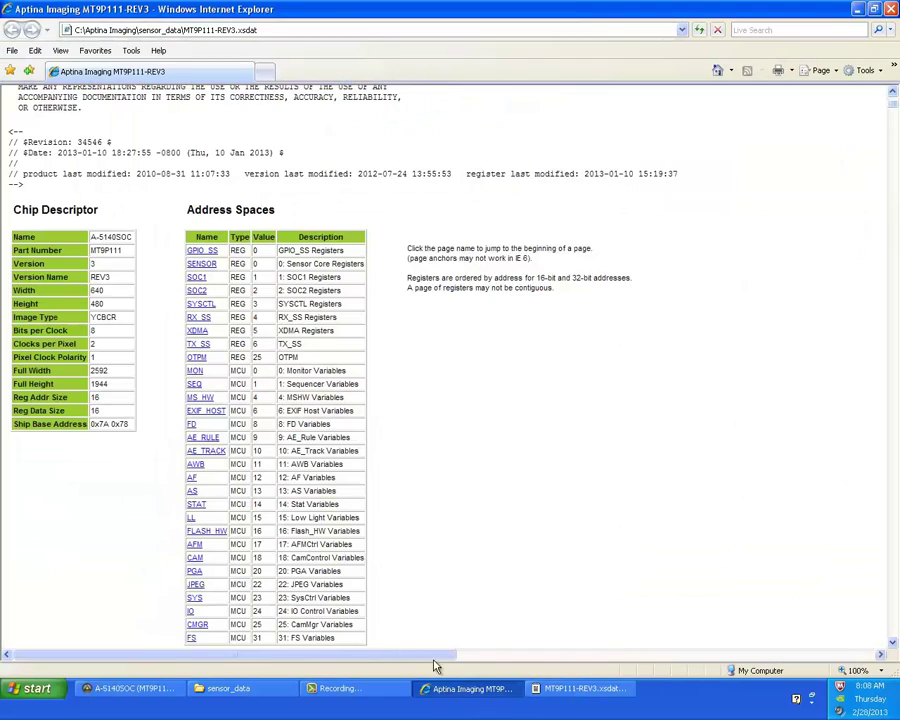
left_click(198, 278)
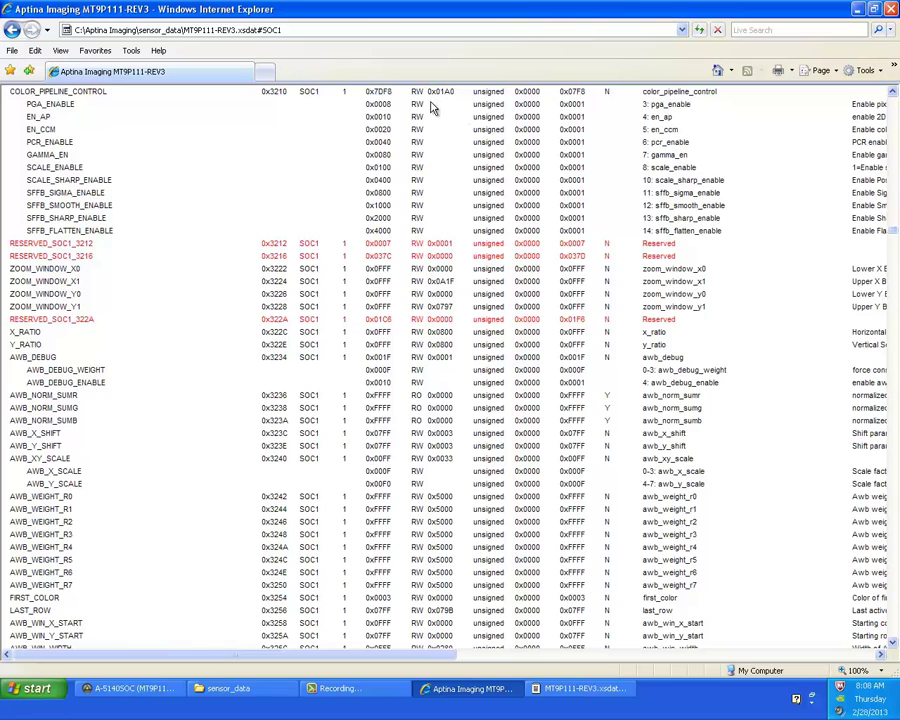
left_click(130, 688)
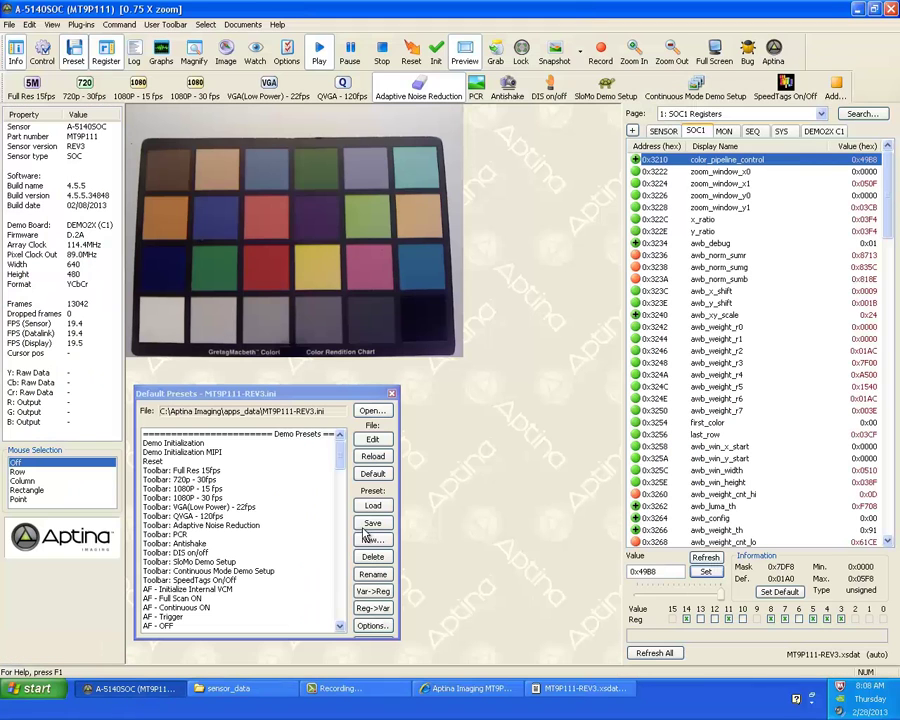
double_click(650, 160)
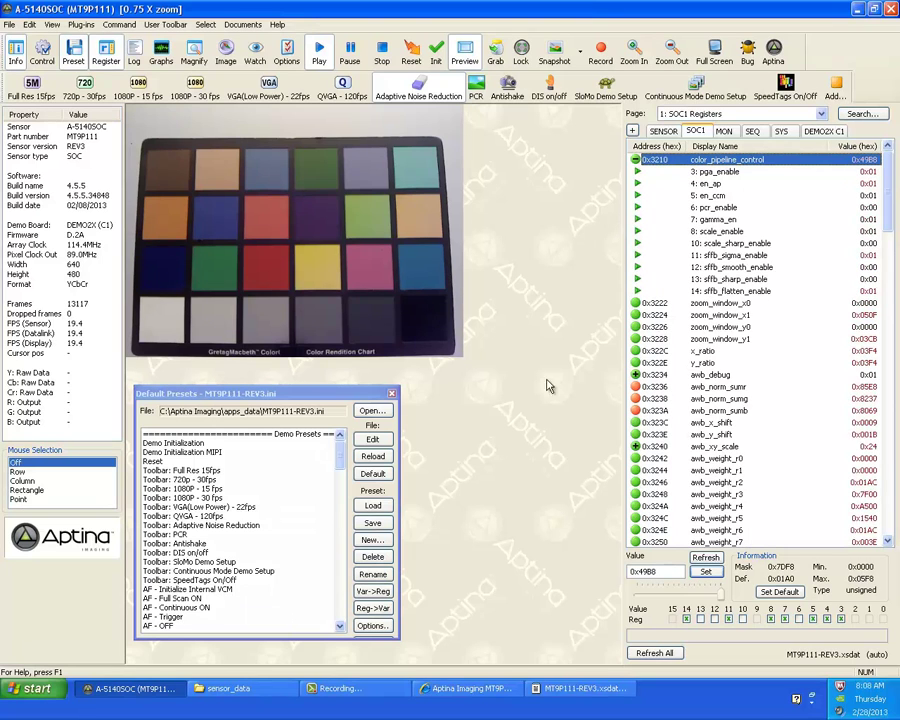
Step: Close MT9P111-REV3.xsdat in both WordPad and Internet Explorer and return to DevWare
left_click(580, 689)
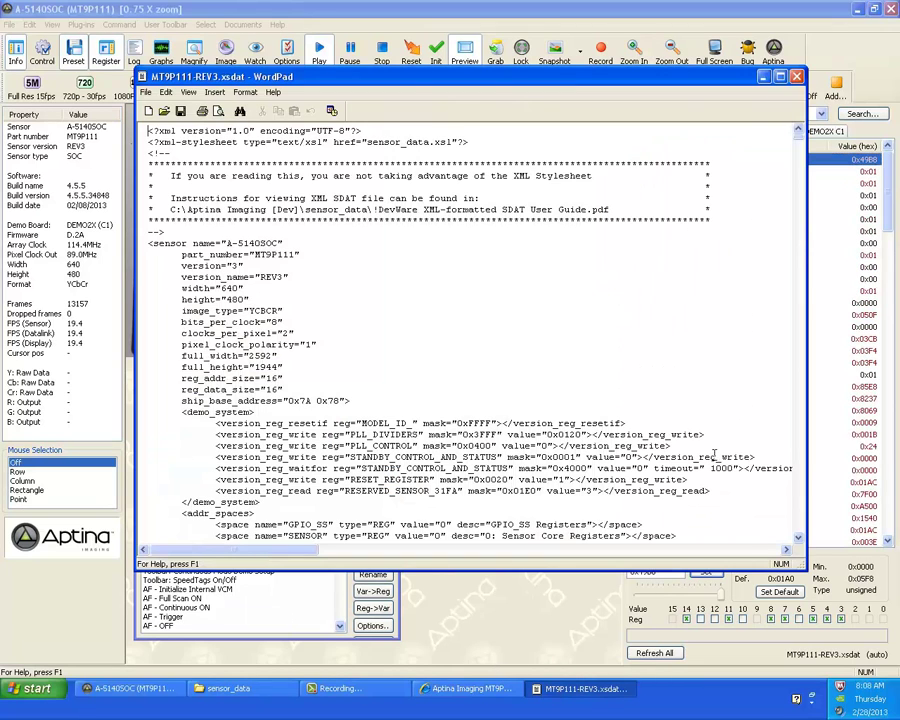
left_click(796, 77)
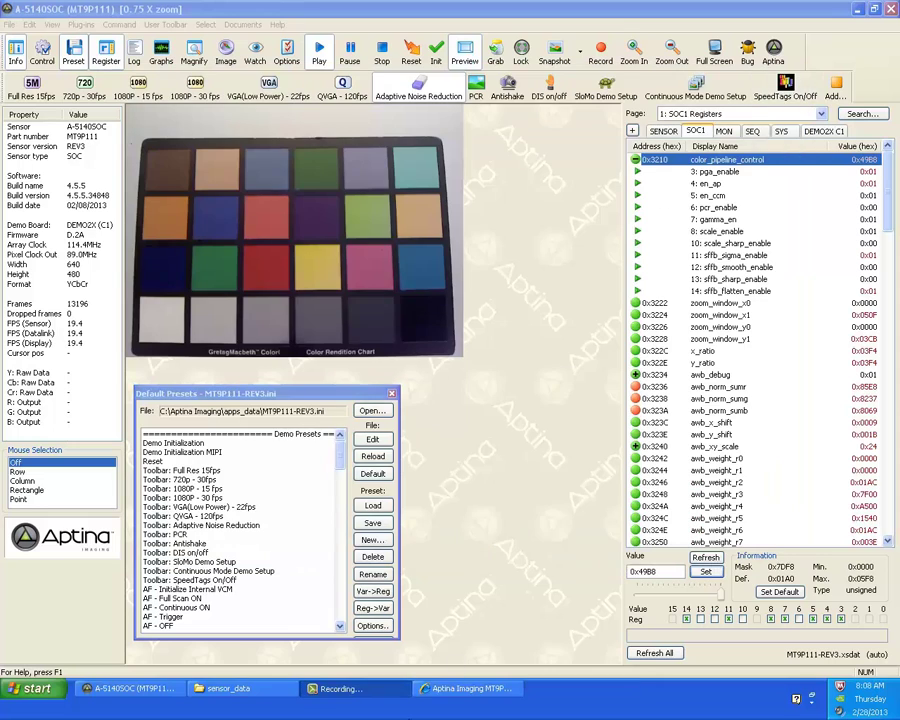
left_click(436, 692)
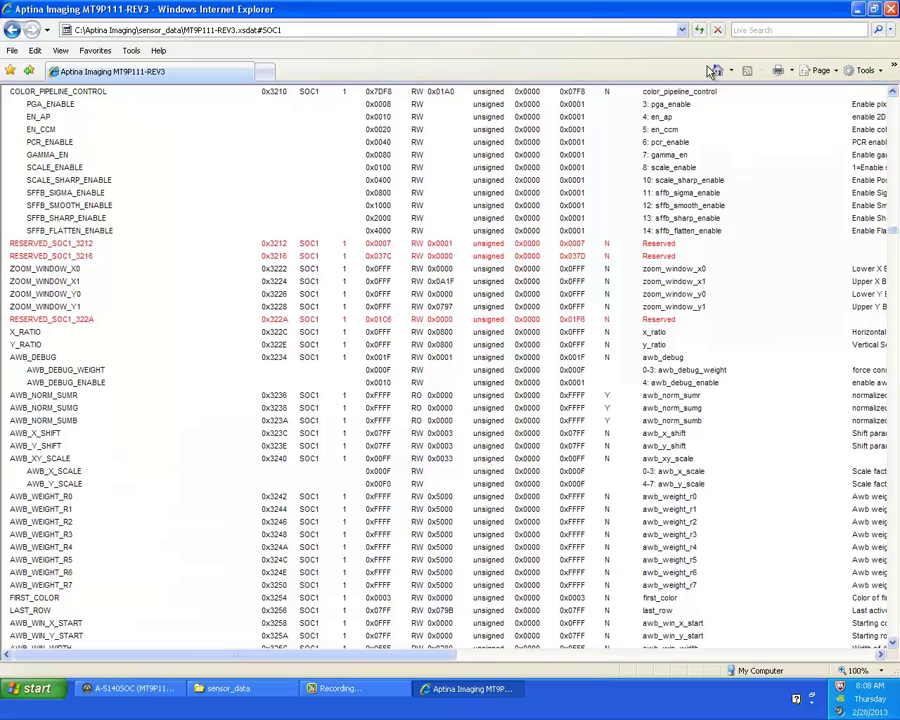
left_click(891, 9)
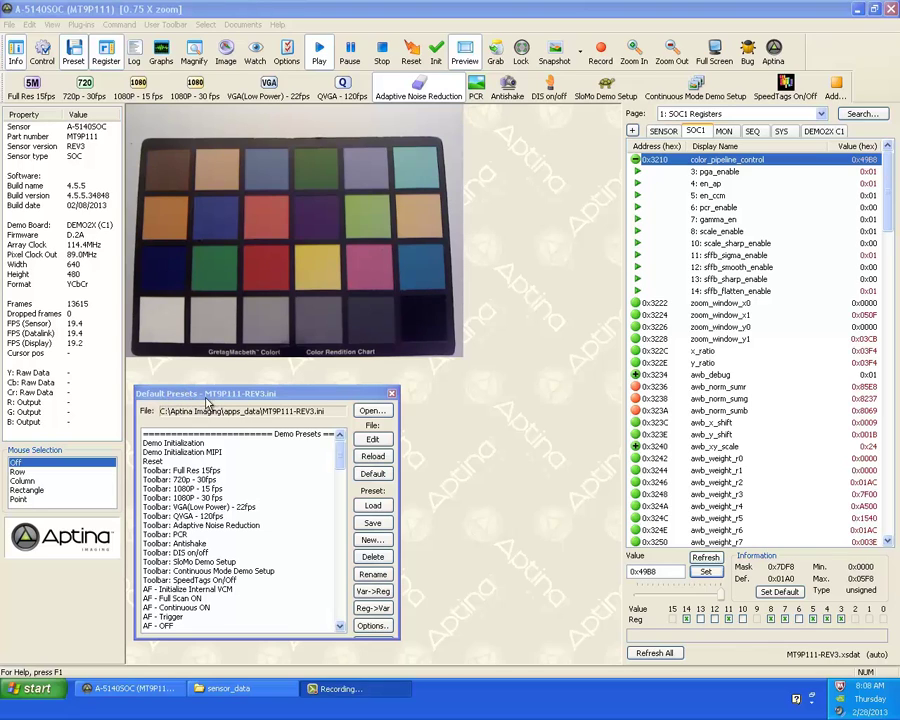
left_click(392, 92)
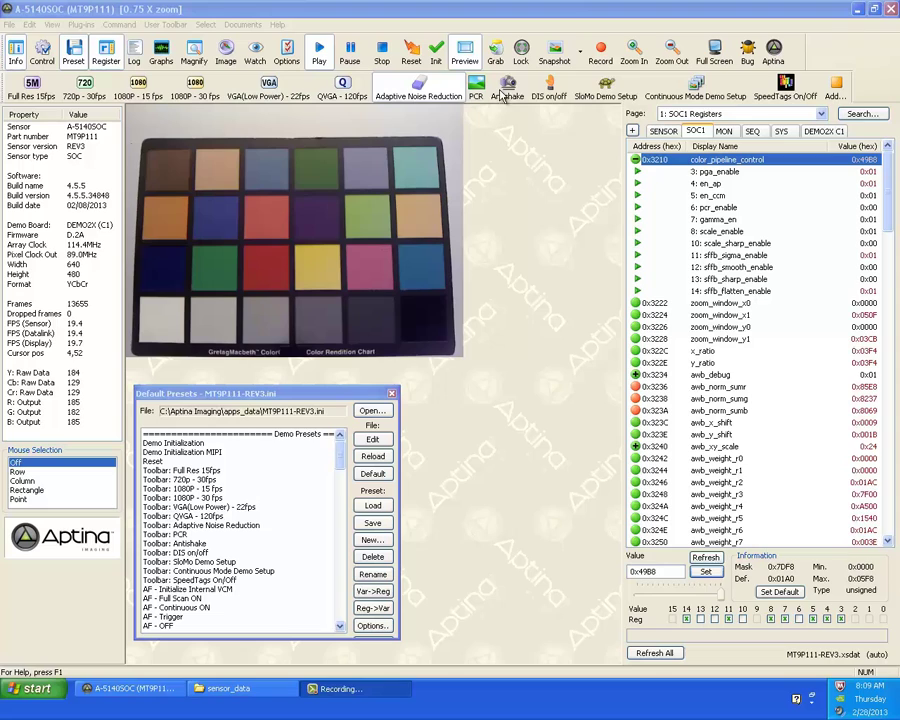
Step: Open mono_preset.ini from the Desktop as additional presets in DevWare and load its "Toolbar: Mono on" preset
left_click(9, 25)
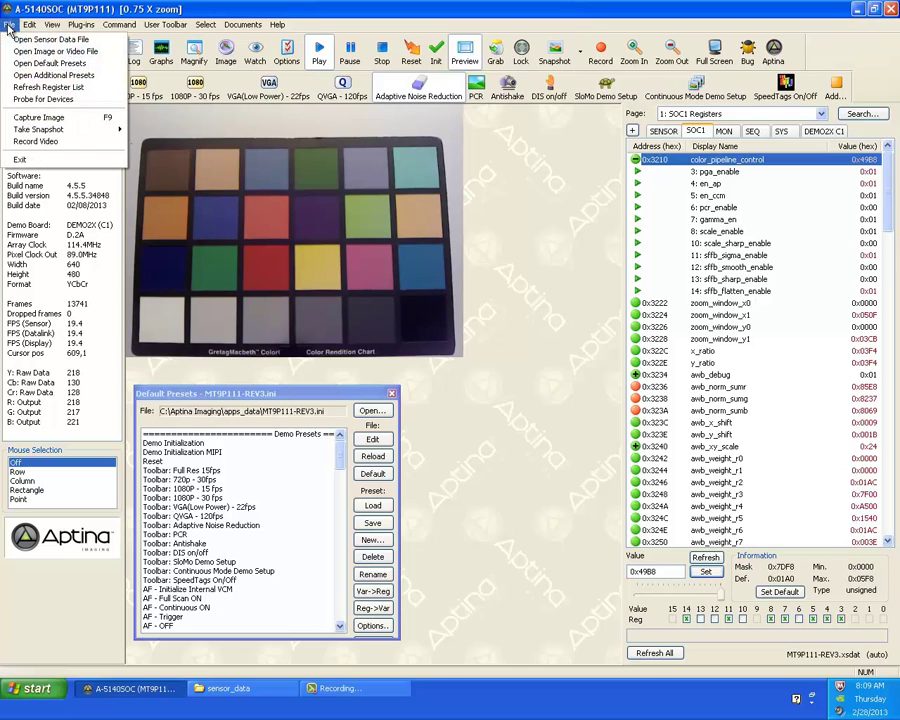
left_click(34, 76)
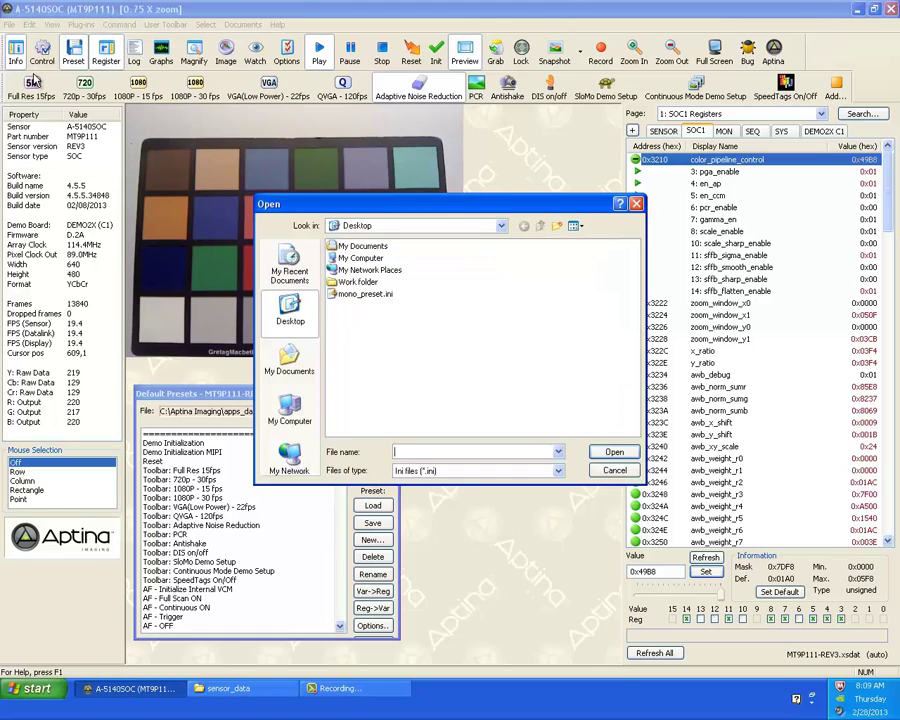
double_click(364, 302)
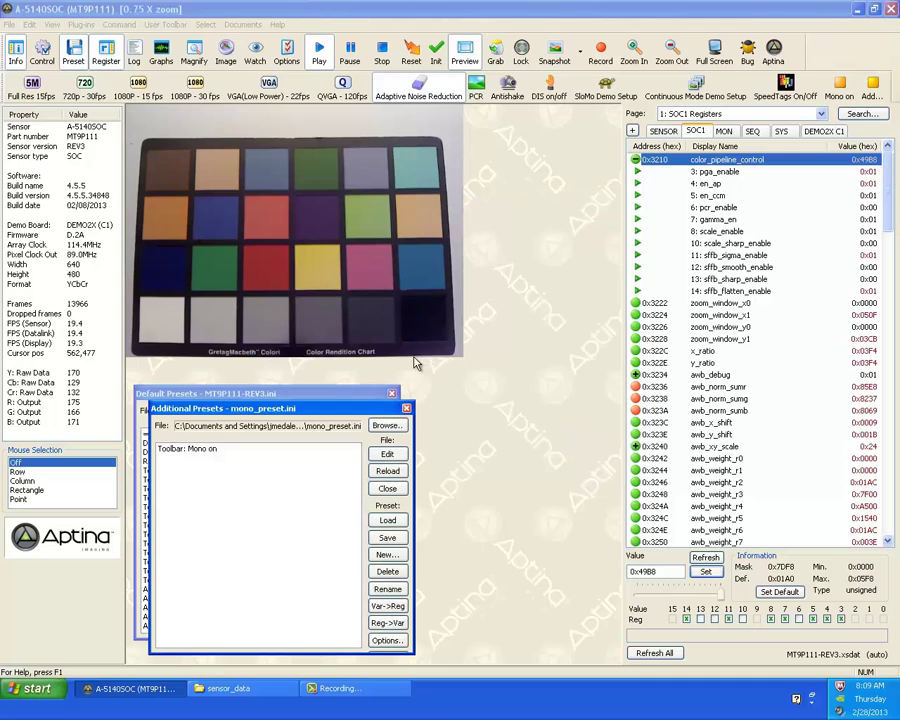
left_click_drag(318, 423, 487, 381)
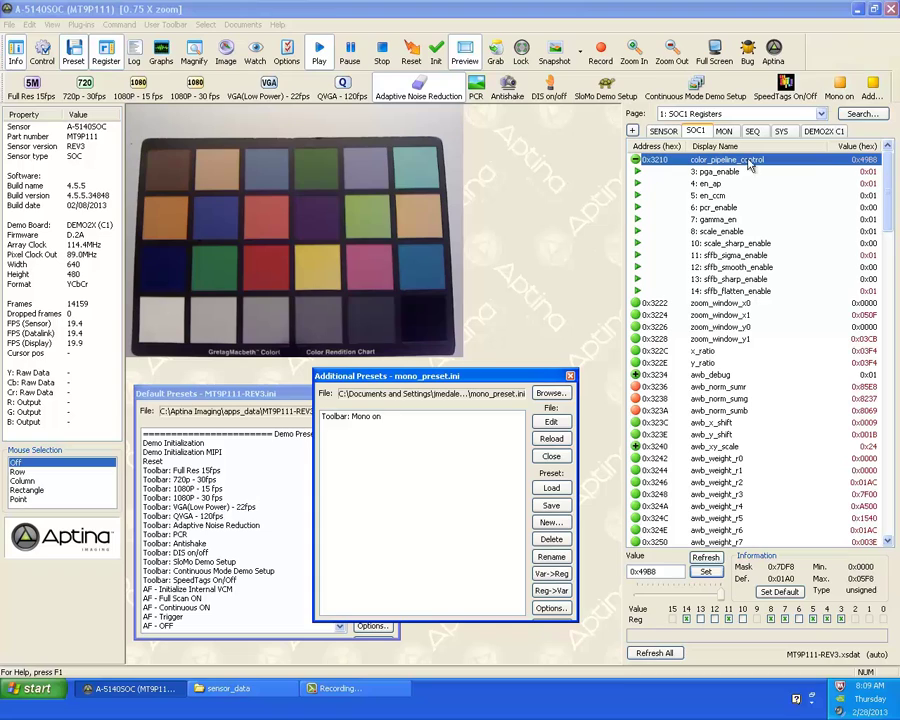
double_click(350, 422)
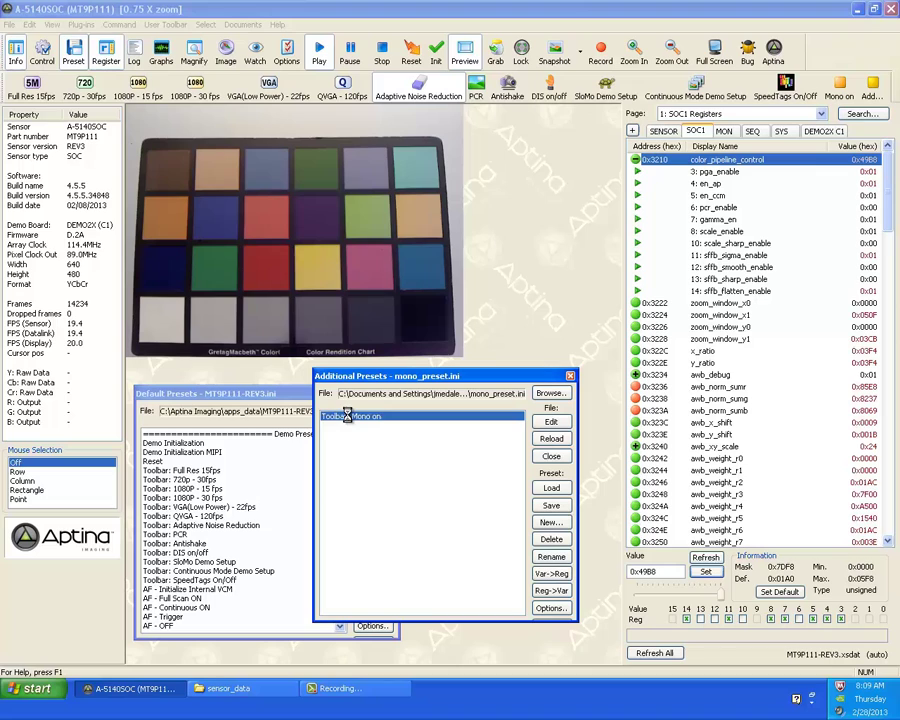
Step: Set the Effects Mode to Off in Sensor Control, and reapply the Mono on preset from the user toolbar
left_click(42, 50)
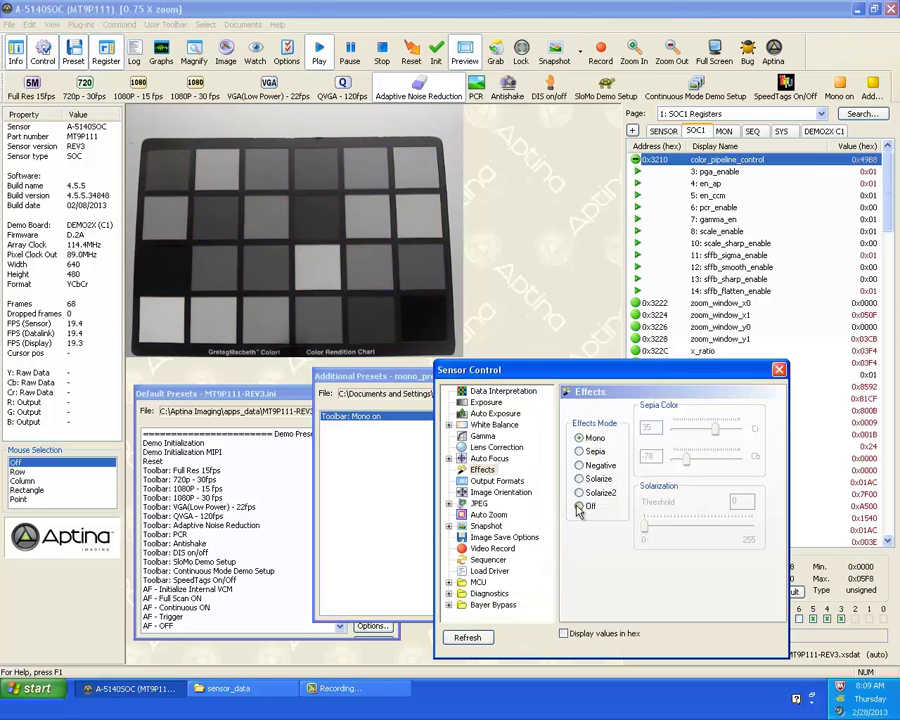
left_click(580, 507)
left_click(425, 467)
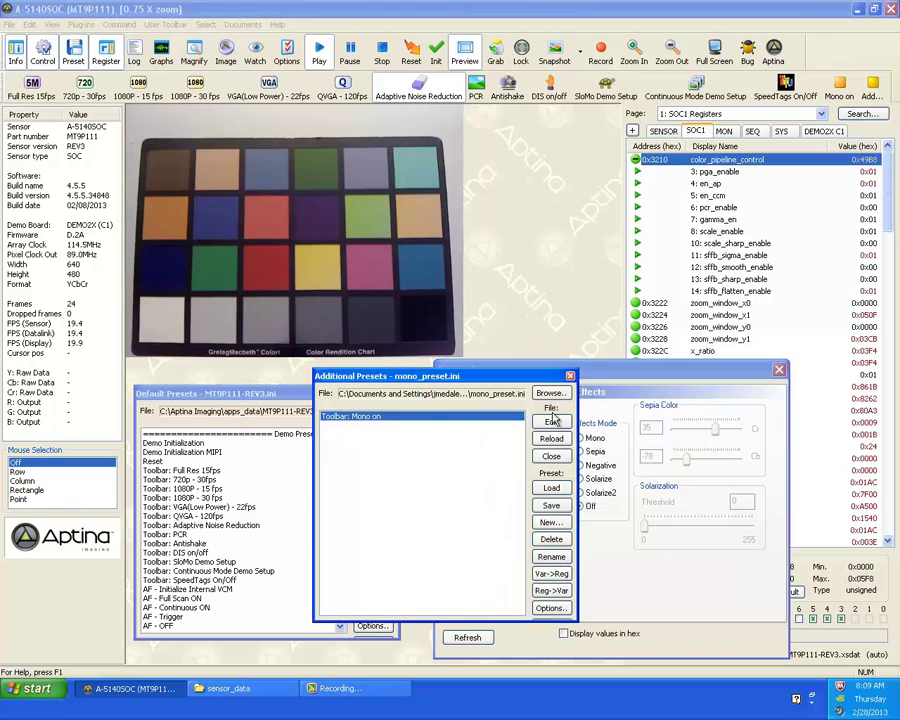
left_click(838, 99)
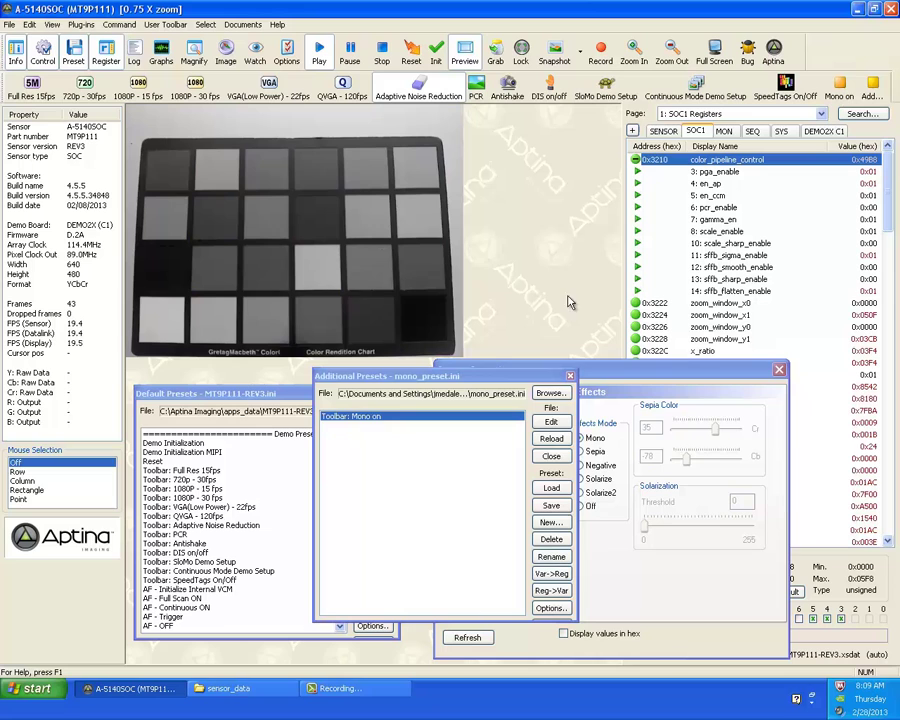
left_click_drag(427, 375, 293, 382)
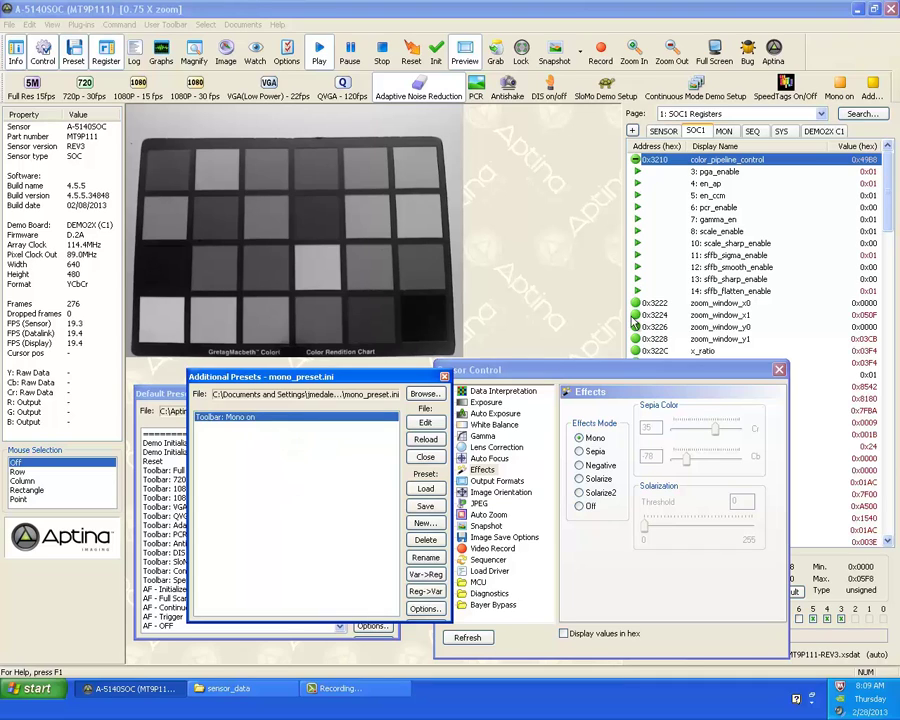
Step: Close the mono_preset.ini additional presets and set the Effects Mode to Off in Sensor Control
left_click(427, 458)
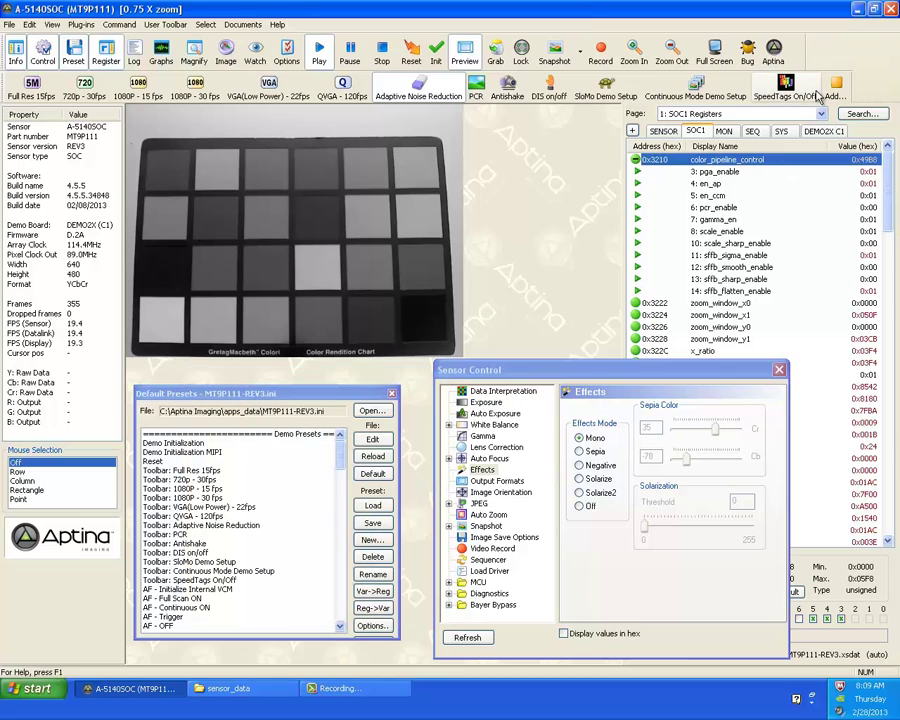
left_click(585, 485)
left_click(580, 506)
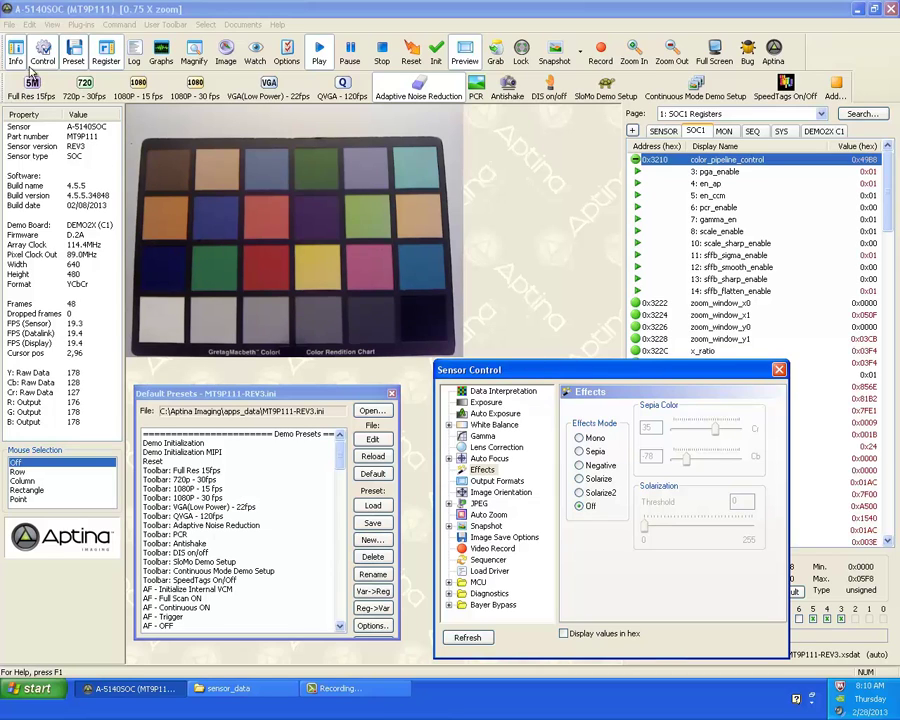
Step: Probe for devices and restart the MT9P111 REV3 sensor with Demo Initialization and Play on Start
left_click(9, 24)
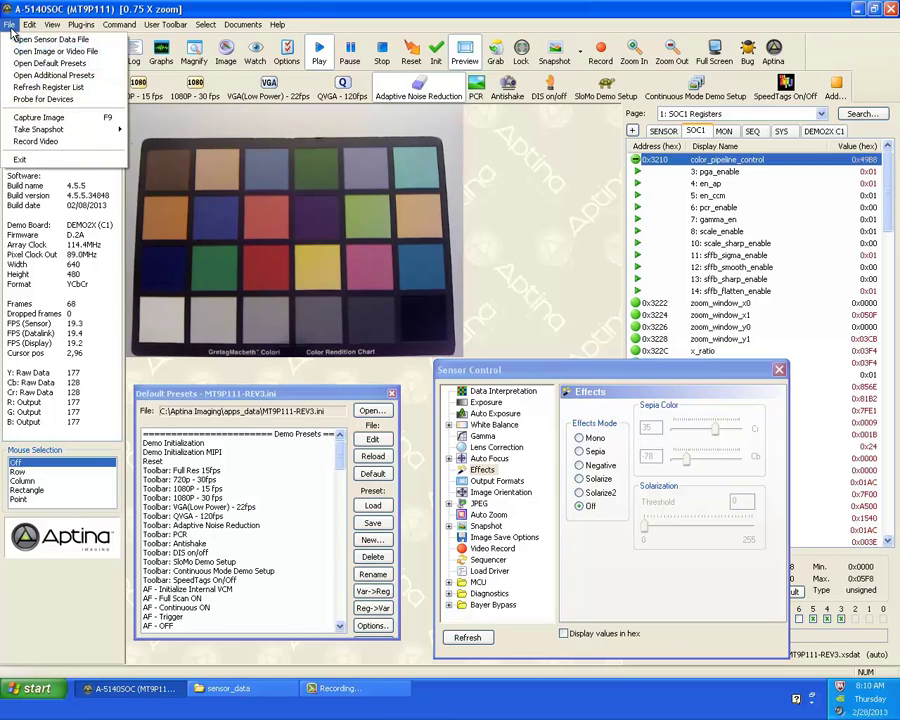
left_click(44, 100)
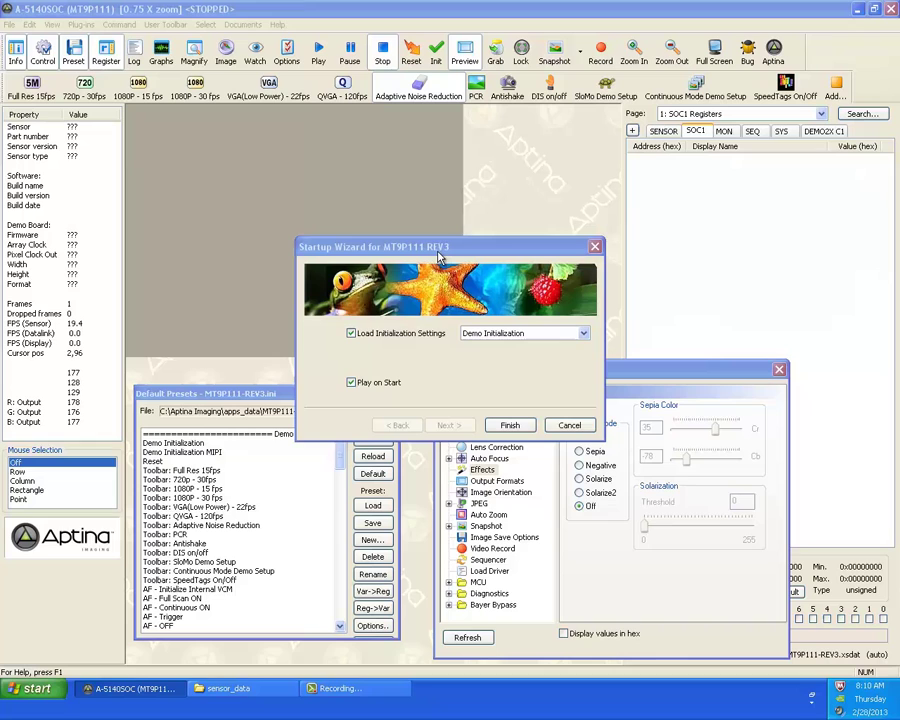
left_click(509, 425)
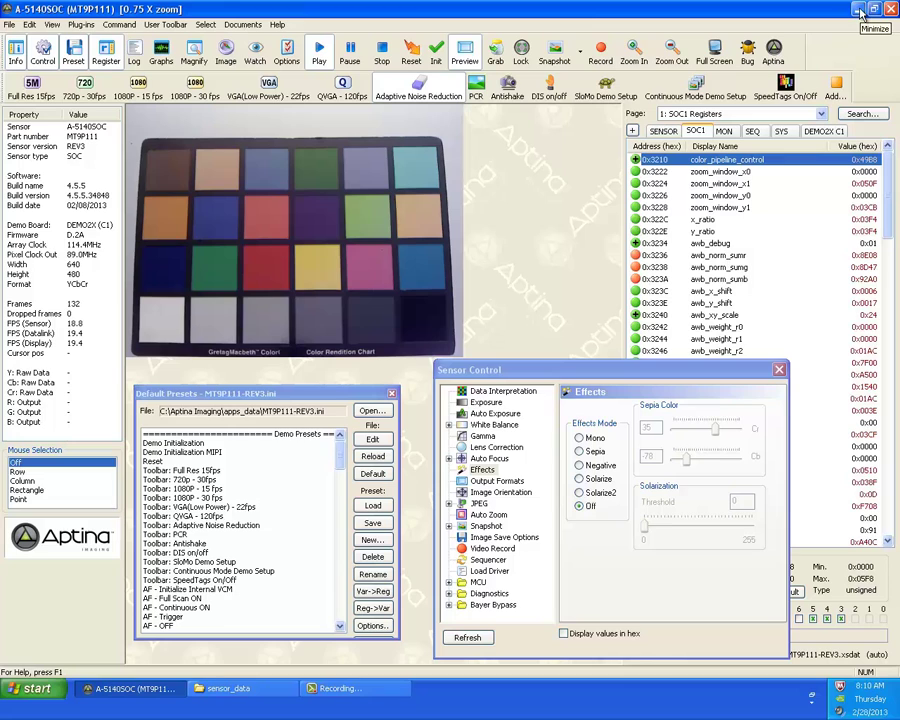
Step: Minimize DevWare, create a folder named temp on the Windows desktop, and open it
left_click(860, 10)
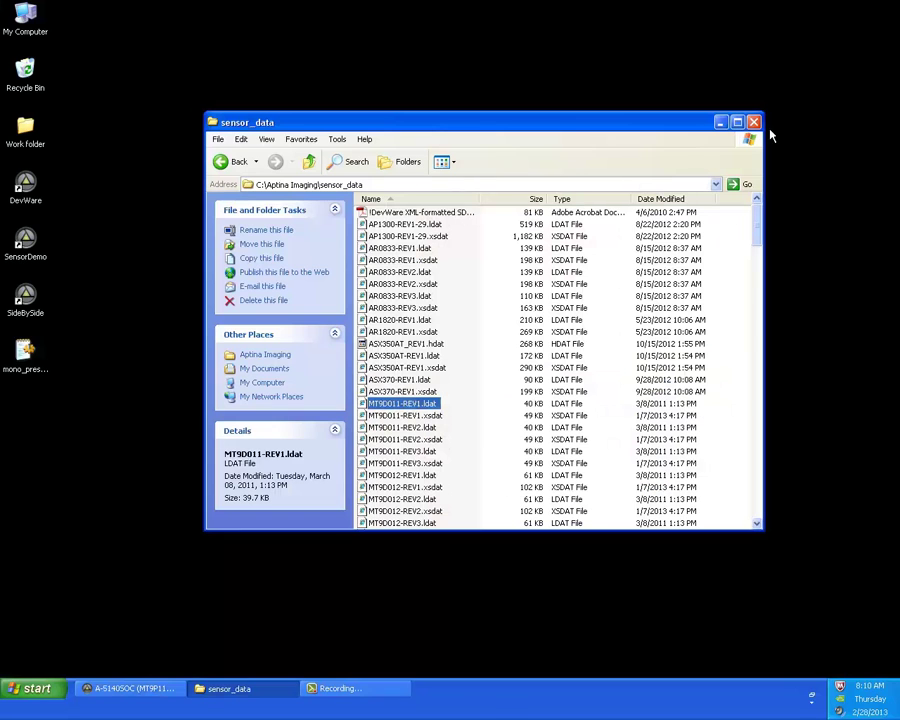
right_click(100, 437)
mouse_move(127, 537)
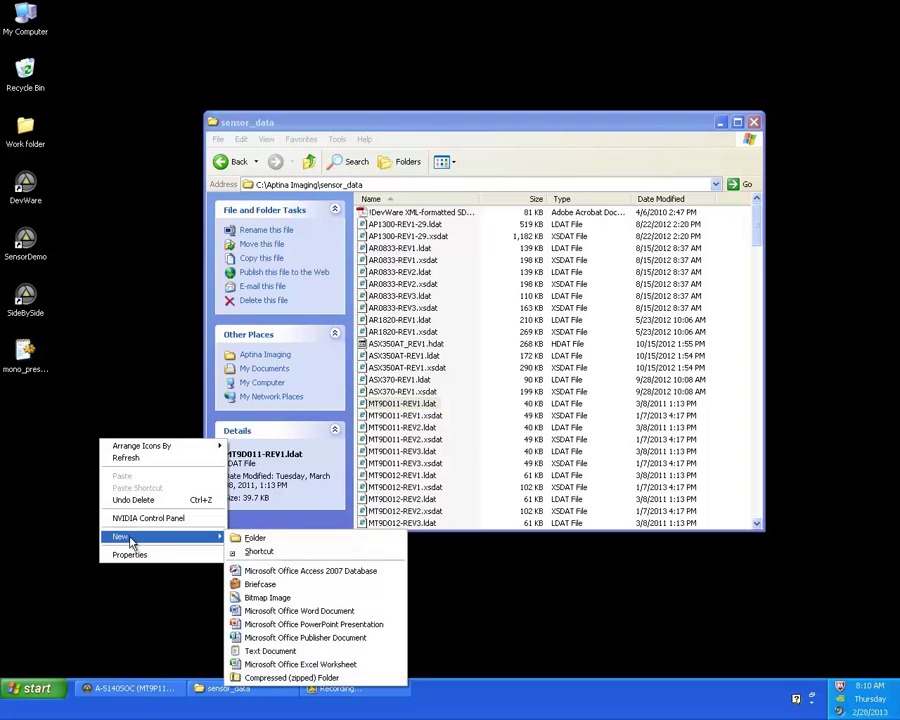
left_click(241, 534)
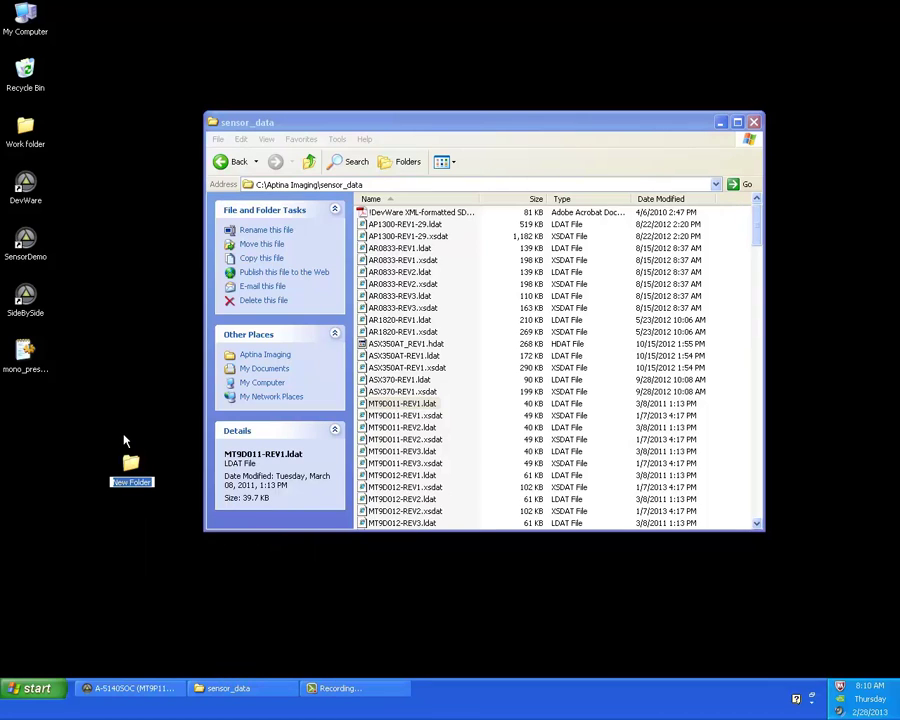
type("temp")
key("Return")
double_click(135, 465)
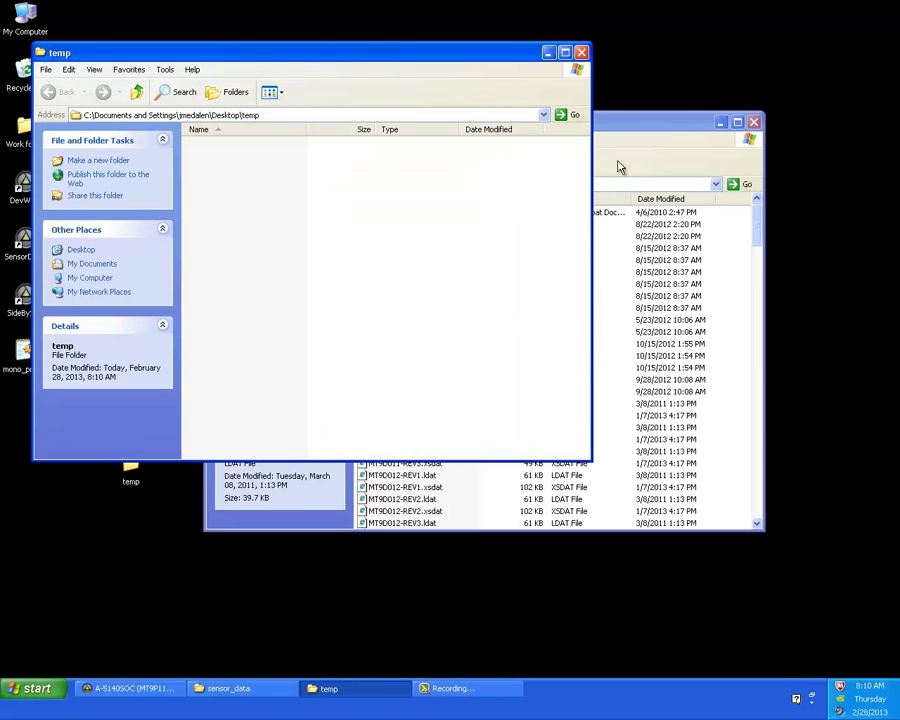
Step: Copy MT9P111-REV3.xsdat from the sensor_data folder into the temp folder
left_click(601, 200)
scroll(474, 480, "down", 20)
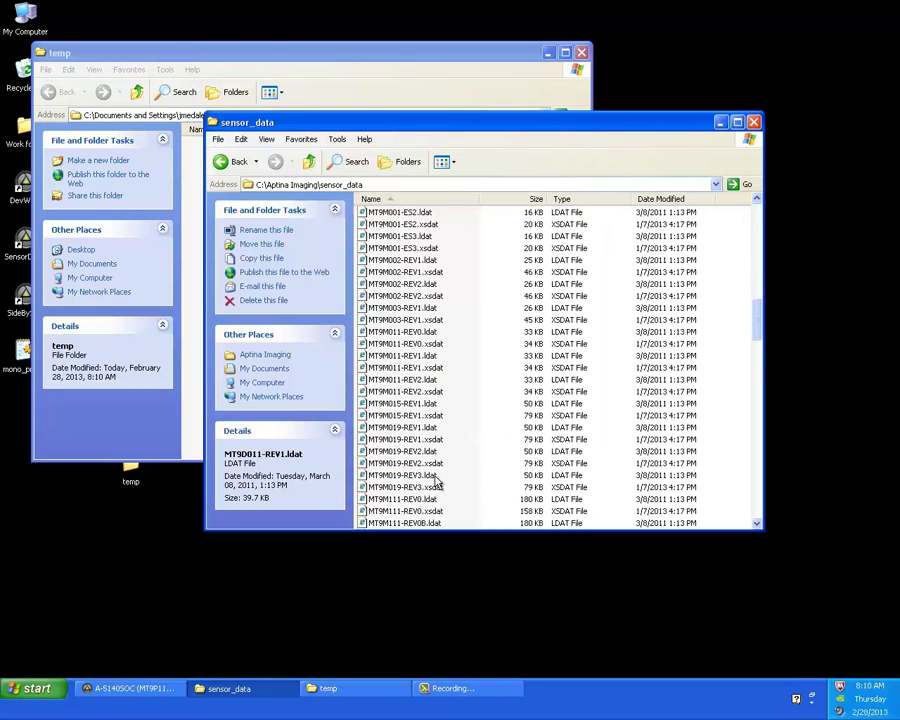
scroll(429, 478, "down", 2)
left_click(403, 393)
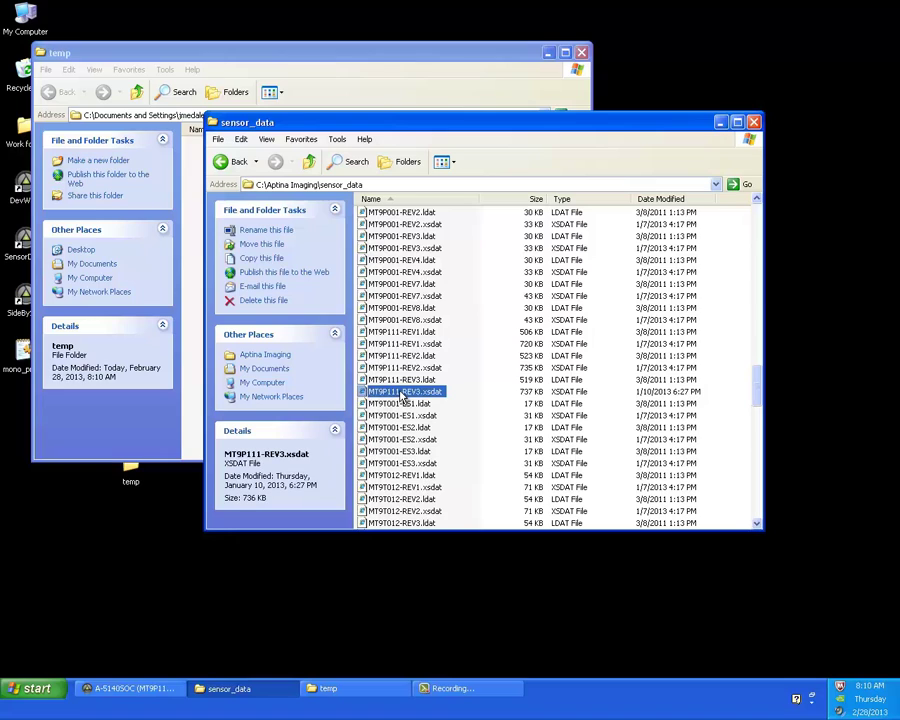
left_click(197, 336)
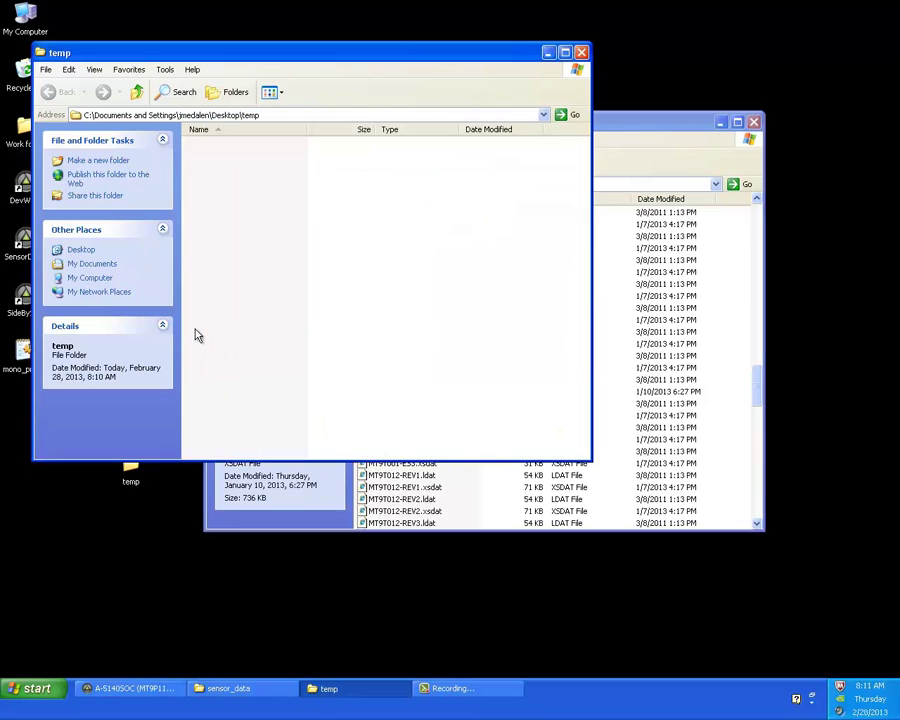
key("ctrl+v")
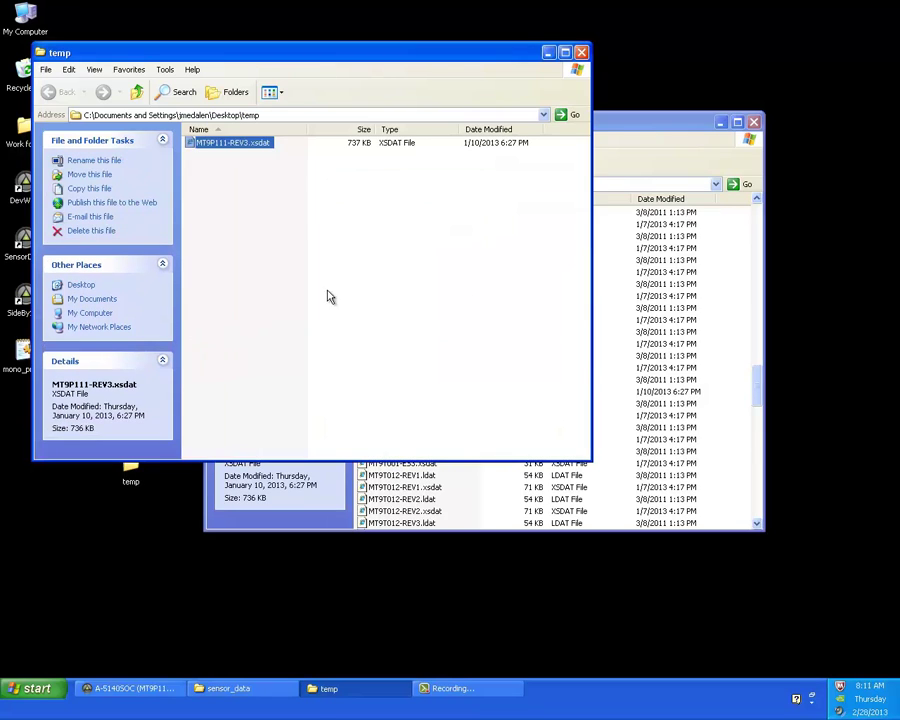
Step: Copy MT9P111-REV3.ini from C:\Aptina Imaging\apps_data into the temp folder
left_click(610, 133)
left_click(307, 161)
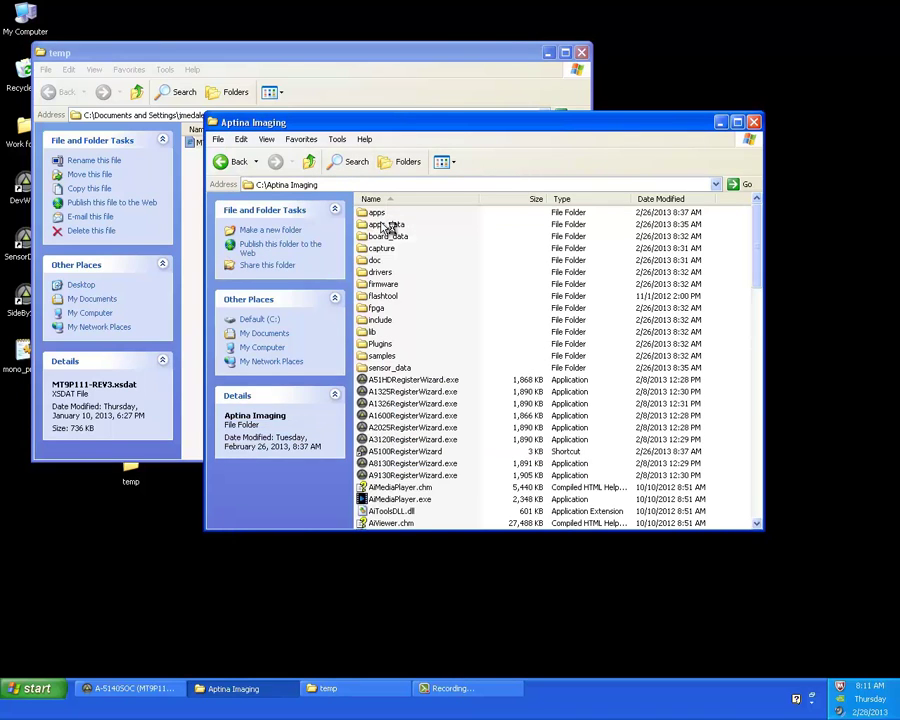
double_click(388, 226)
scroll(744, 343, "down", 5)
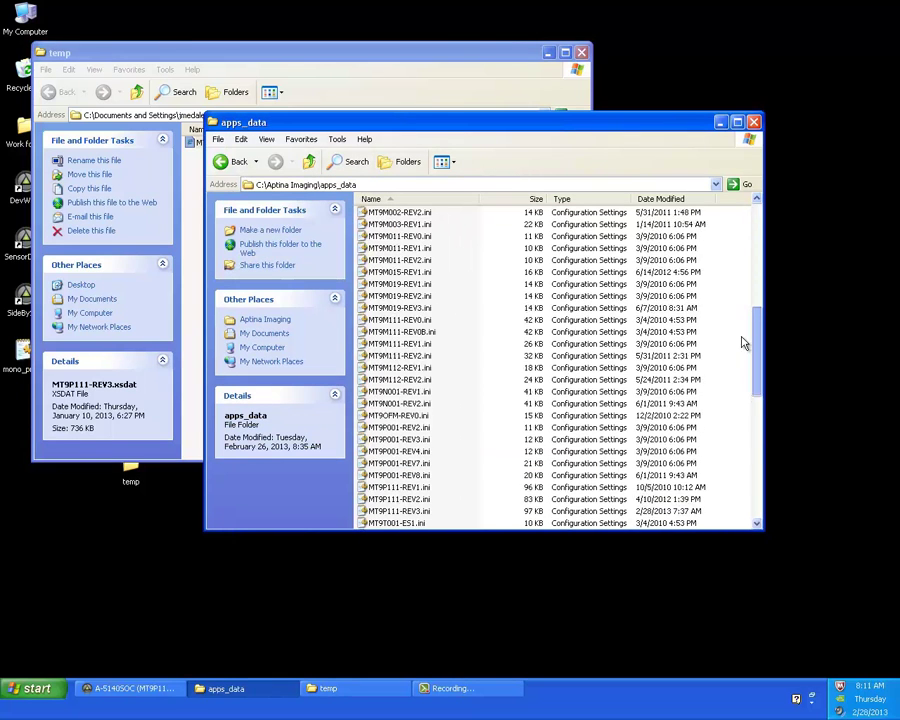
scroll(743, 343, "down", 5)
left_click(405, 343)
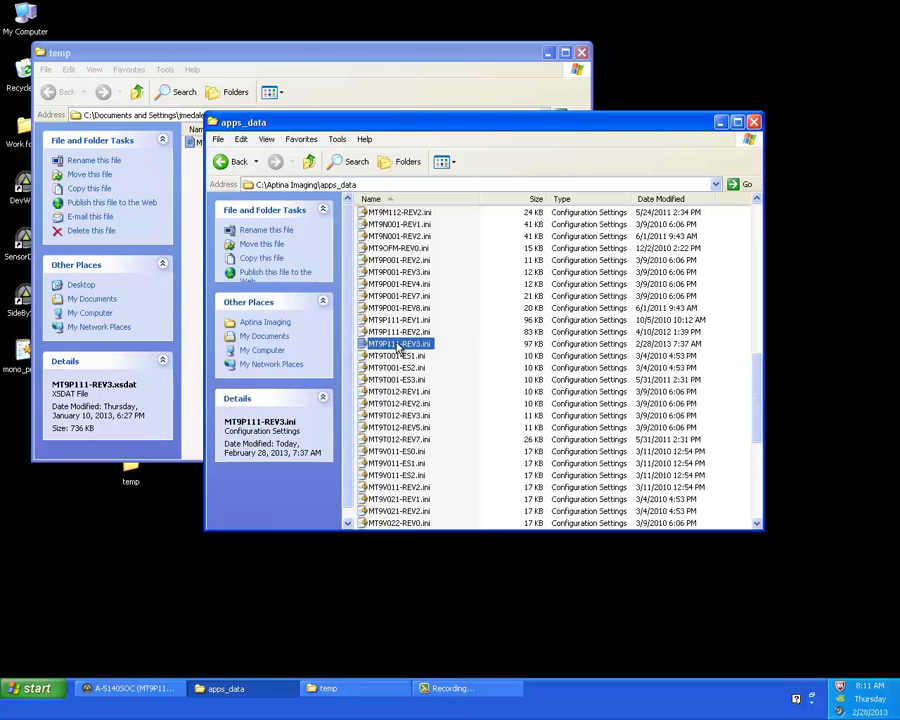
left_click(190, 256)
key("ctrl+v")
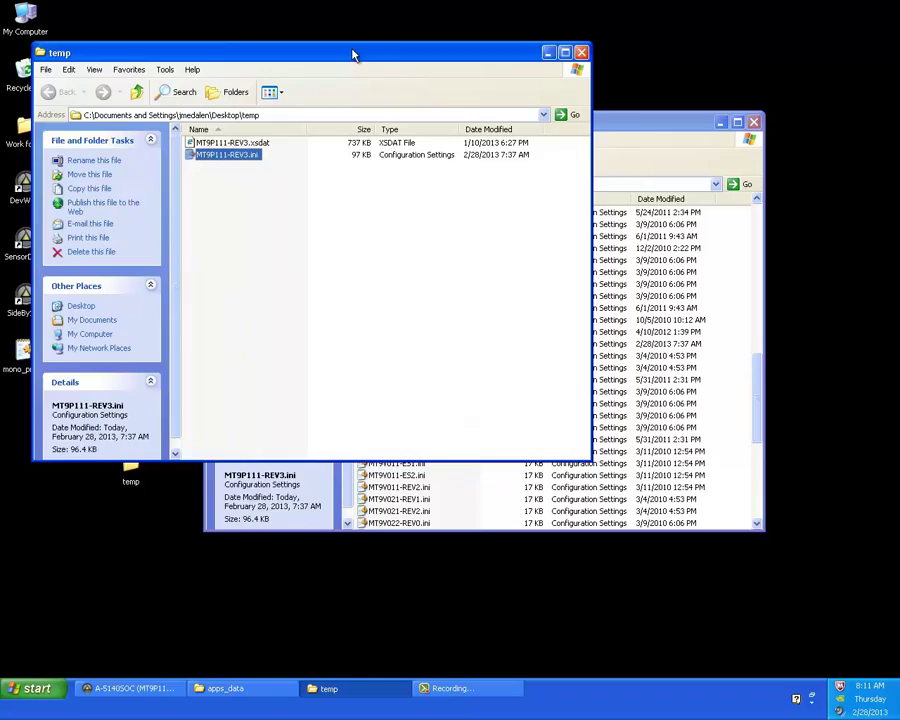
Step: Move the temp window aside, place the temp folder icon below mono_preset.ini on the desktop, and bring the apps_data window forward
left_click_drag(354, 54, 483, 20)
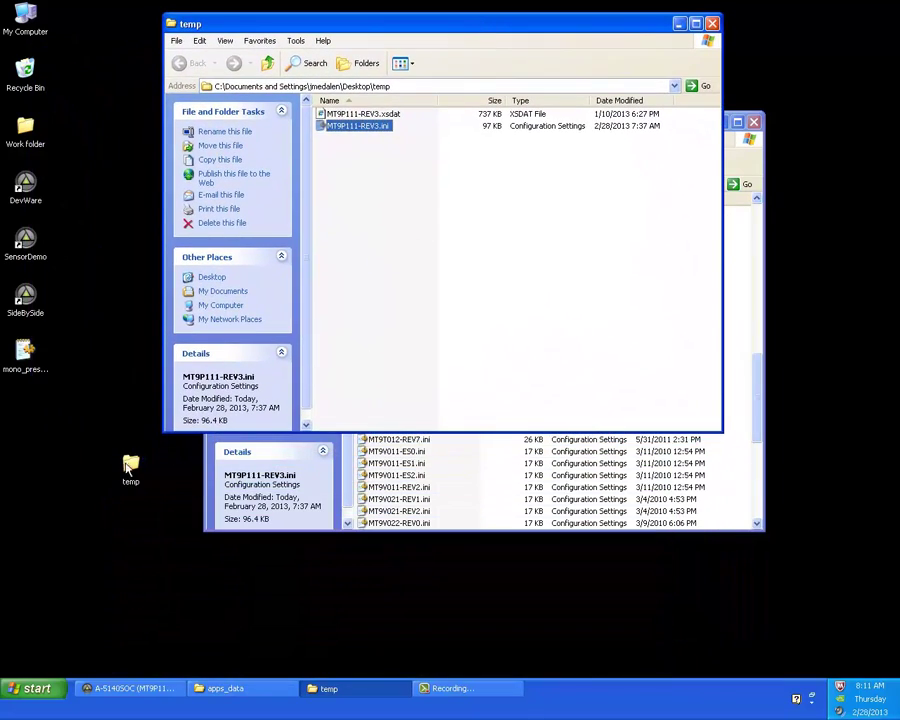
left_click_drag(130, 465, 24, 422)
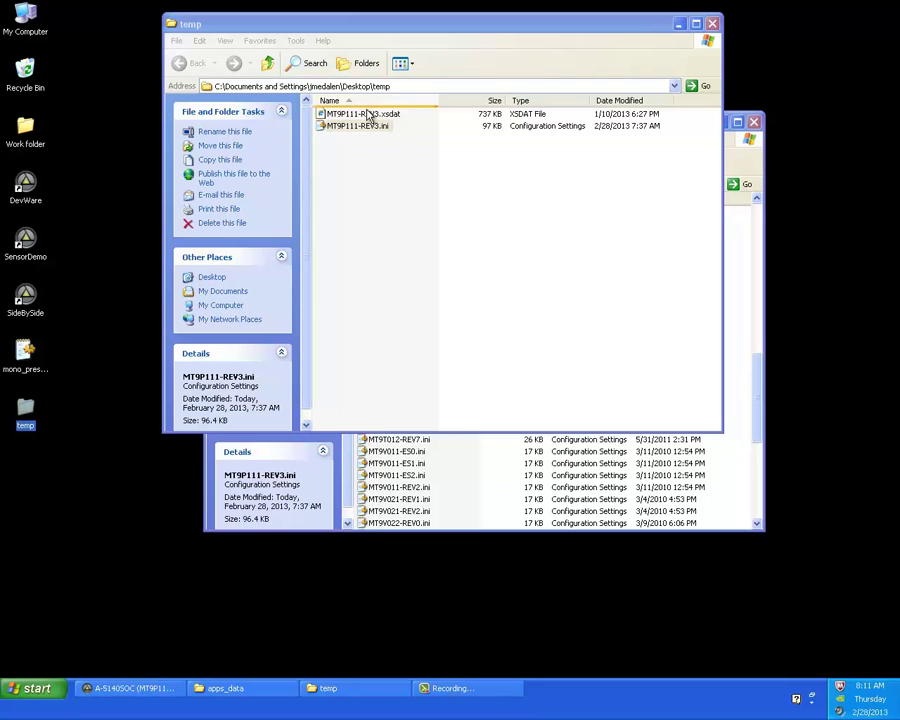
left_click(478, 458)
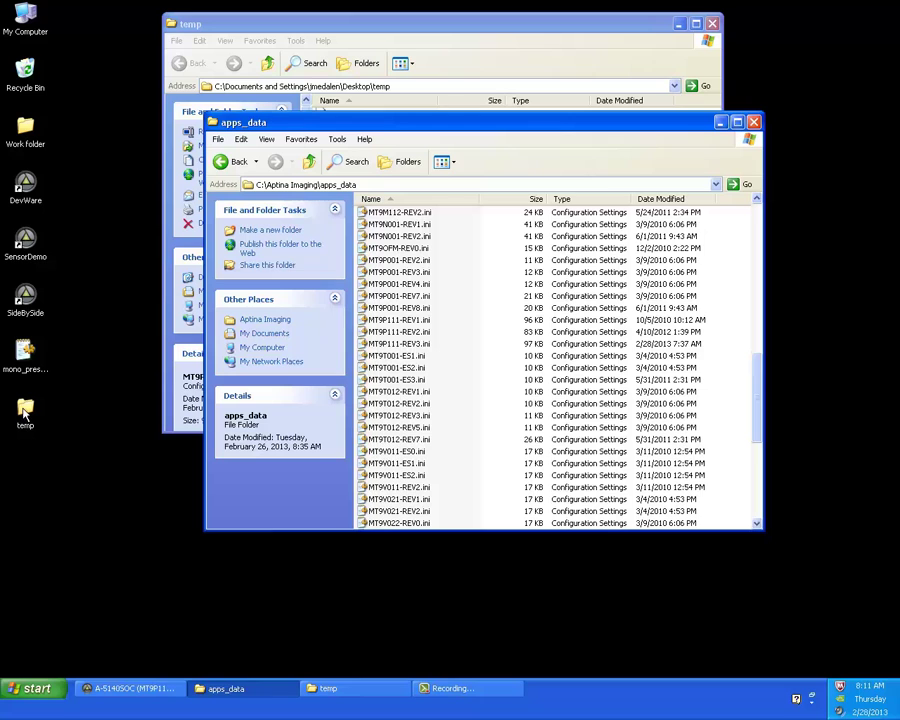
Step: Return to DevWare, open MT9P111-REV3.xsdat from the Desktop's temp folder as the sensor data file, and start with Demo Initialization
left_click(122, 688)
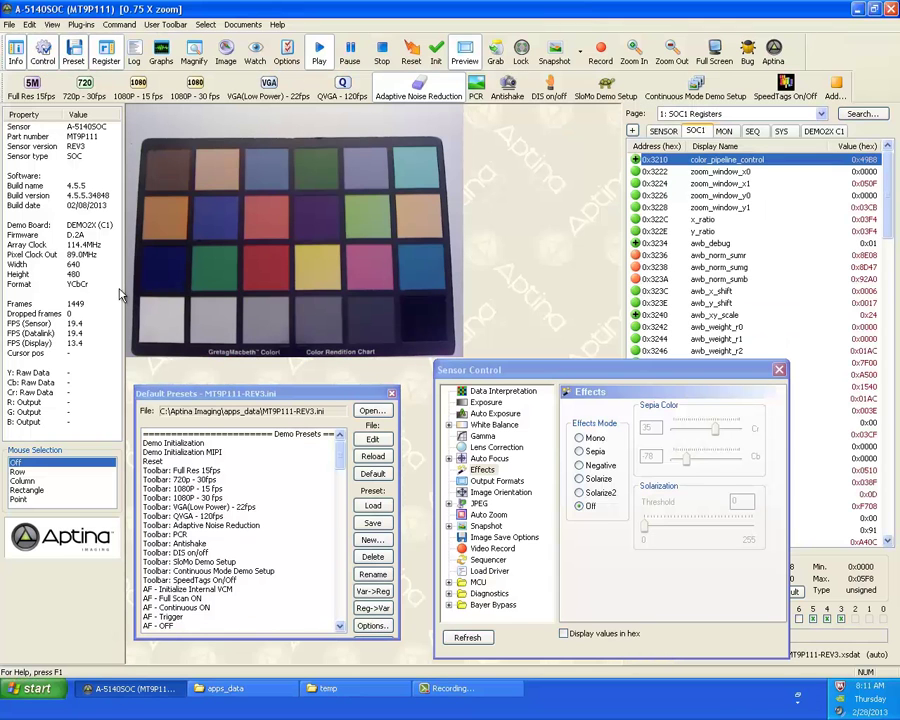
left_click(9, 24)
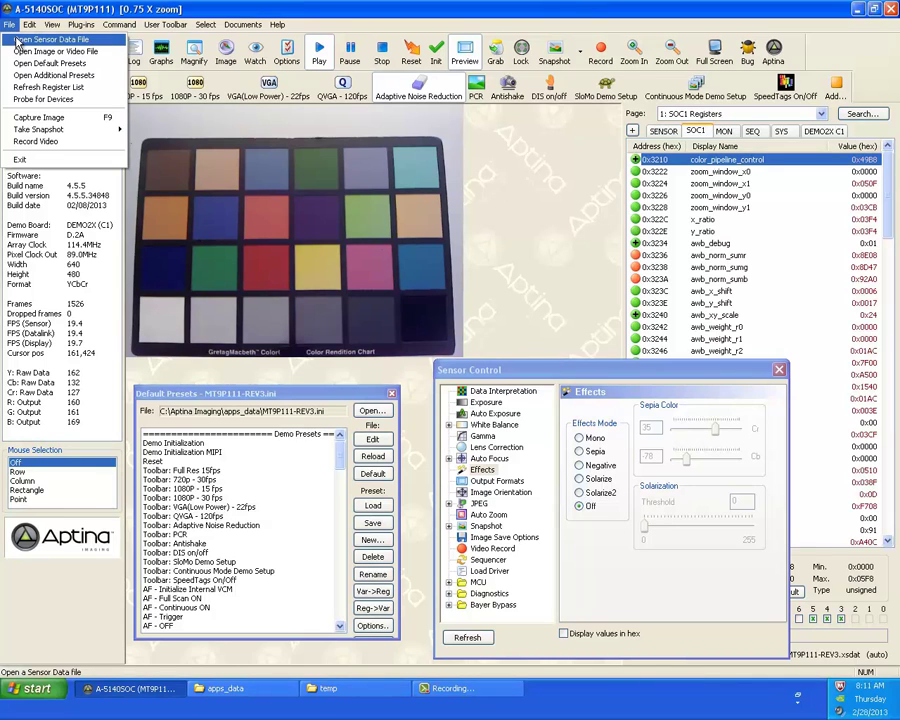
left_click(17, 41)
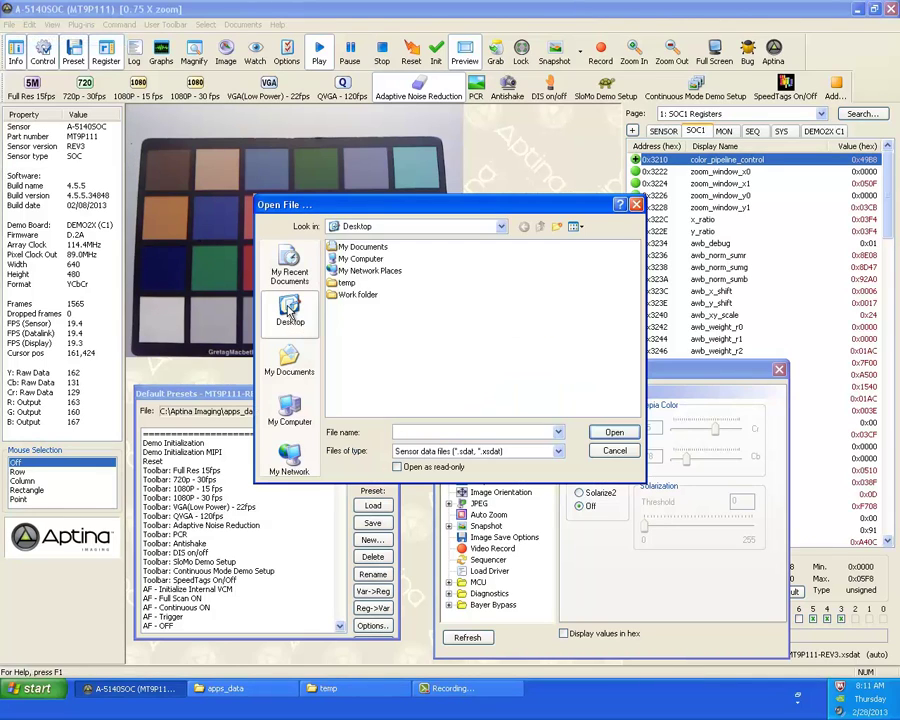
double_click(346, 283)
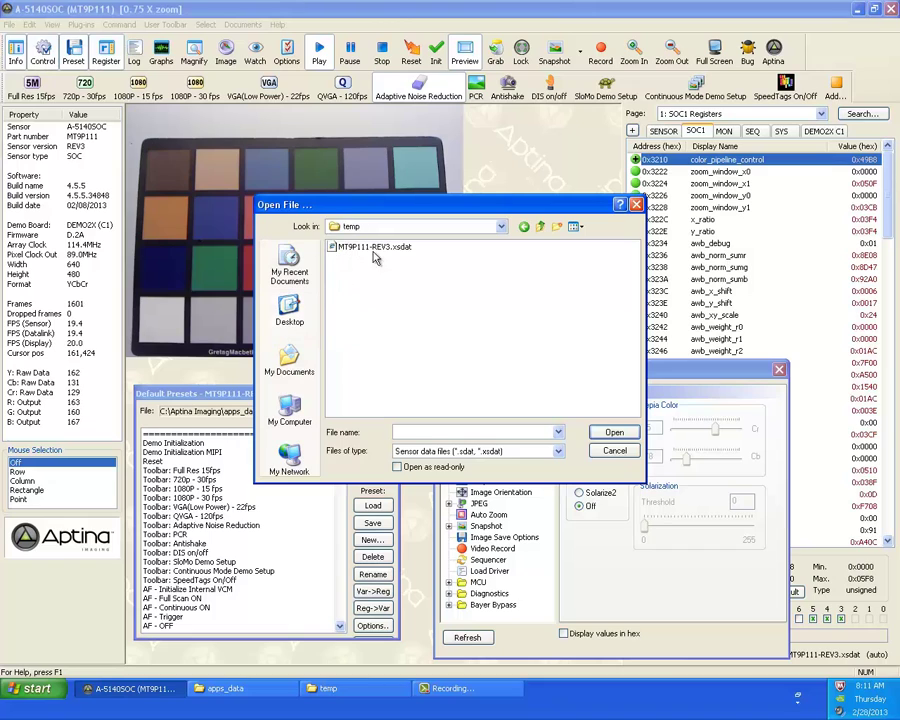
left_click(374, 256)
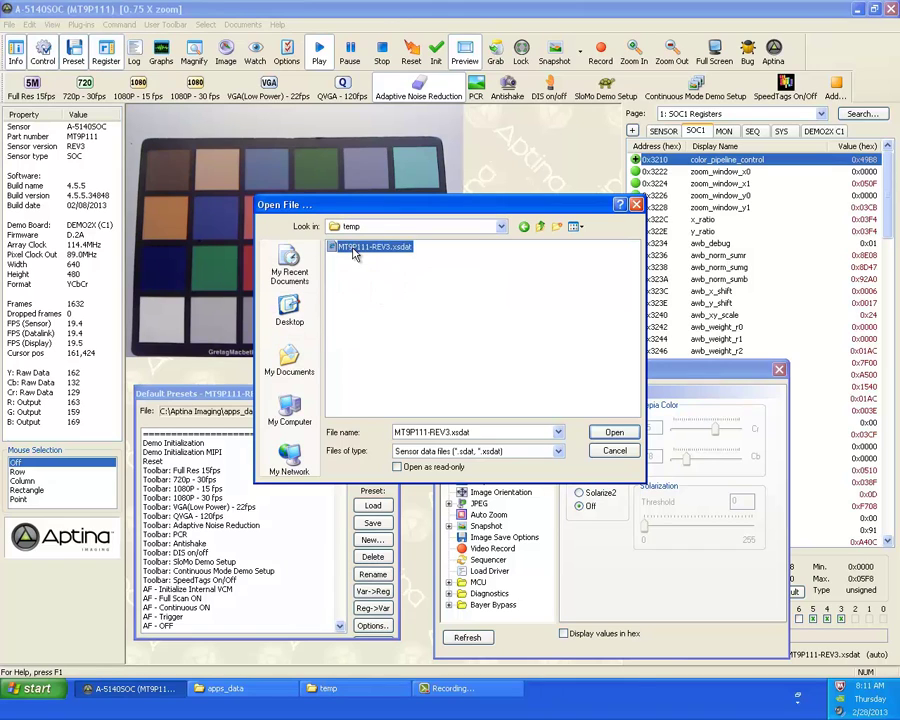
left_click(612, 436)
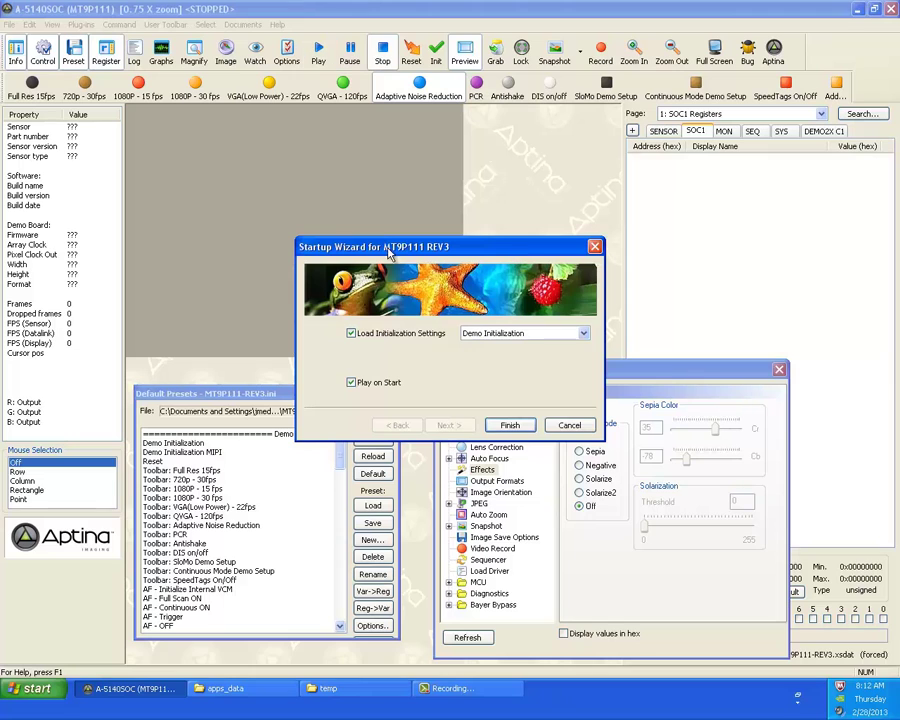
left_click(511, 425)
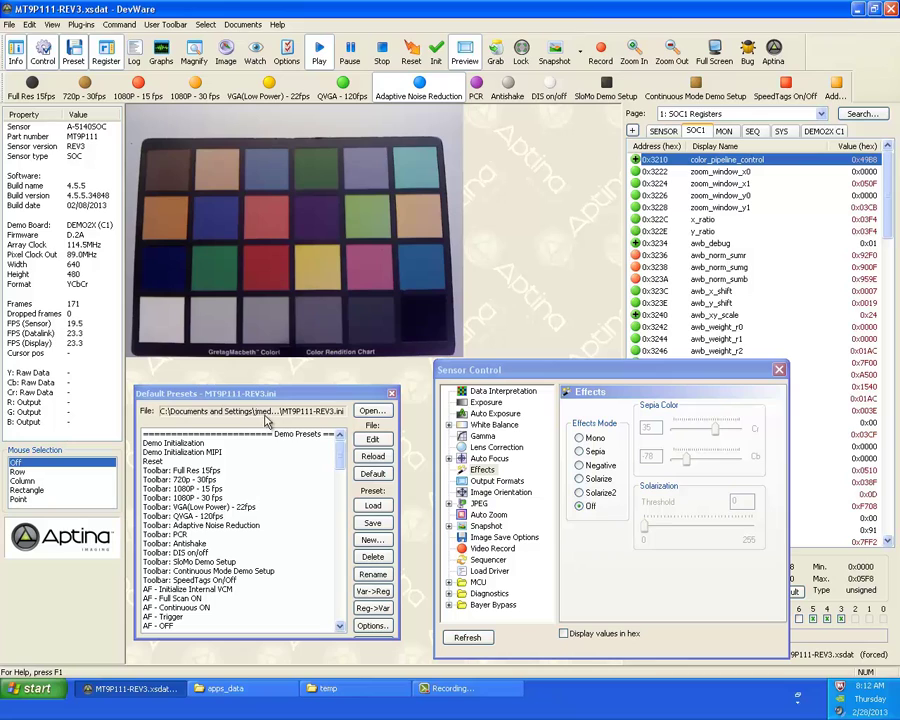
Step: Check which folder the default presets .ini file is opened from, and close the file dialog
left_click(372, 410)
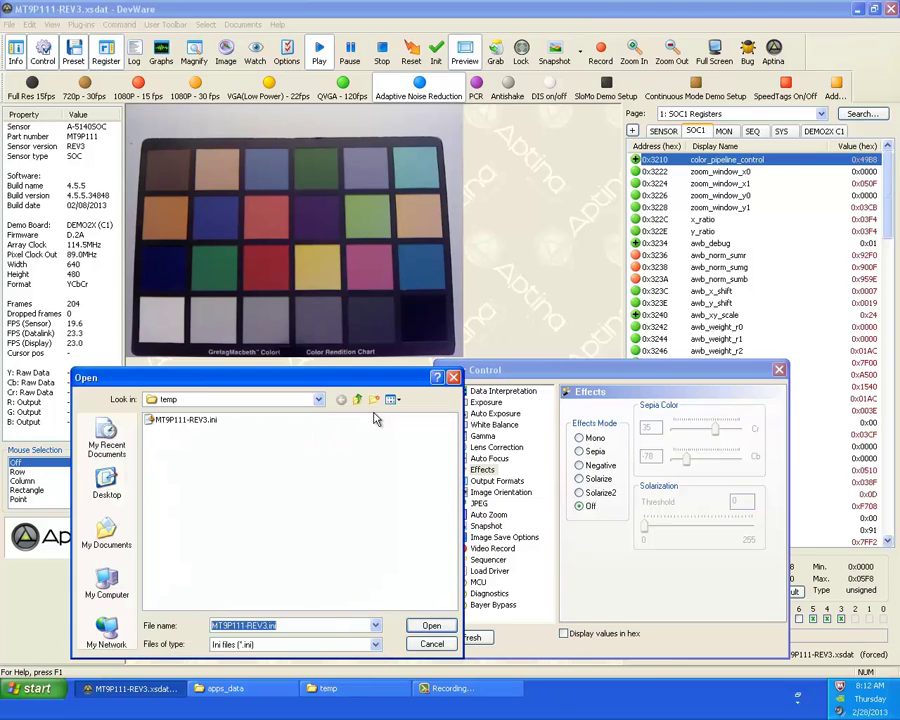
left_click(319, 400)
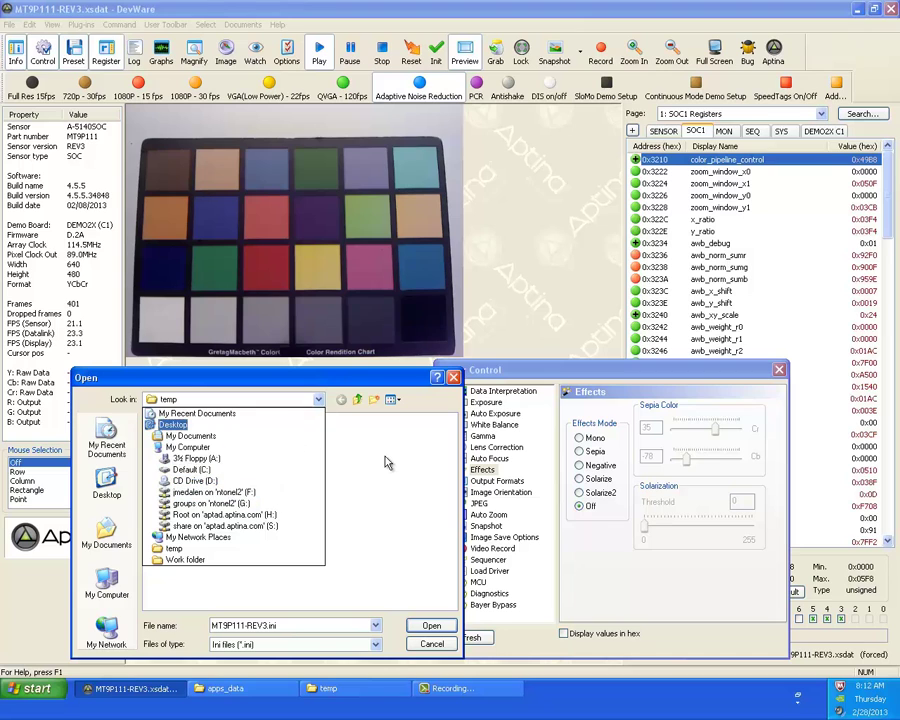
left_click(174, 548)
double_click(185, 419)
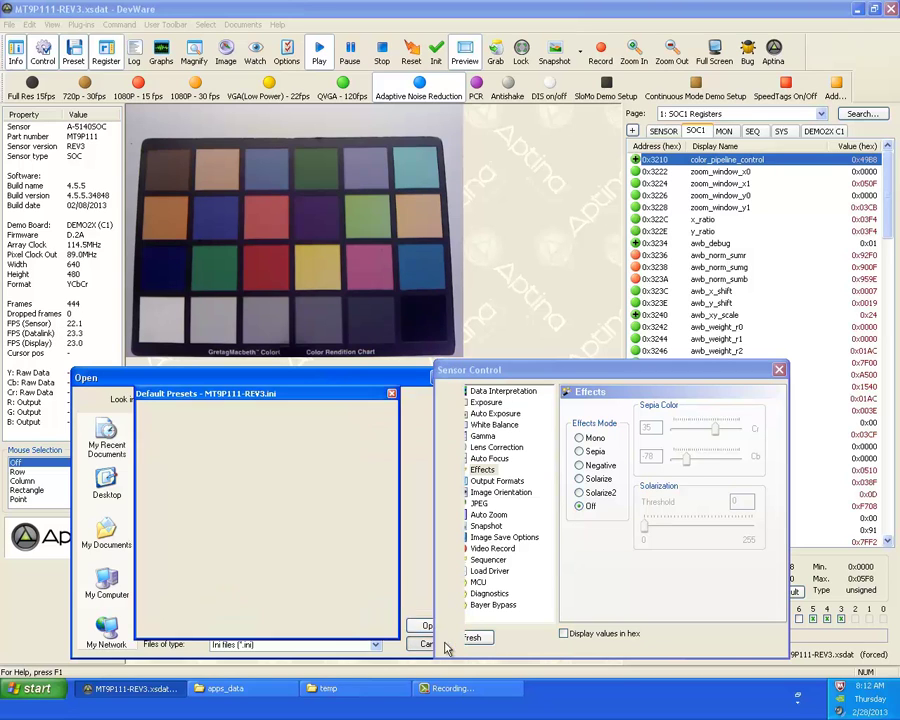
Step: Move Sensor Control off the register panel, view the temp copy of MT9P111-REV3.xsdat in Internet Explorer, and close the browser
left_click_drag(700, 370, 550, 367)
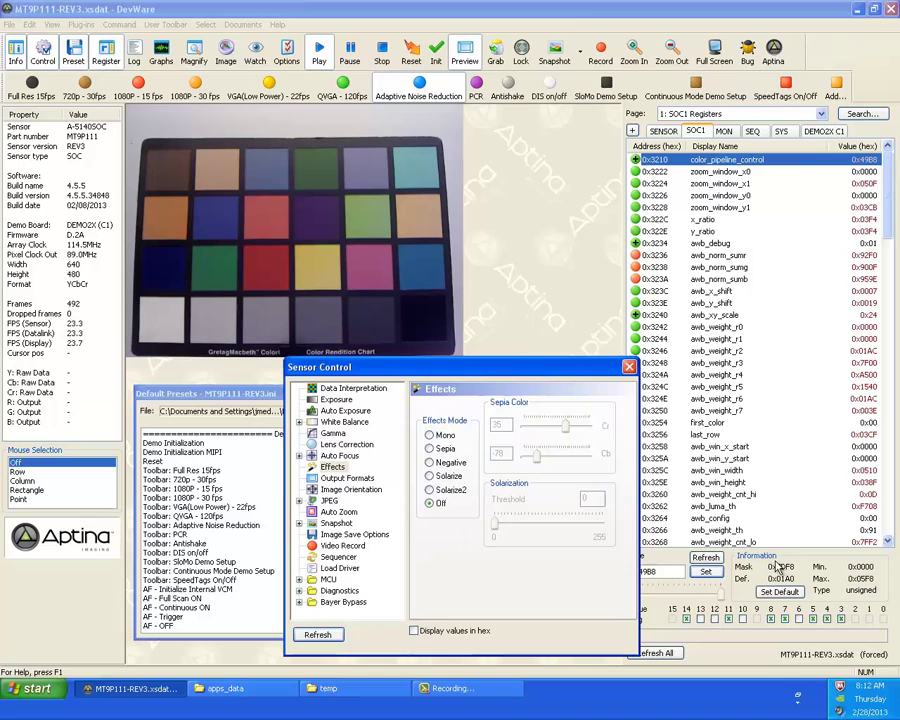
left_click(818, 660)
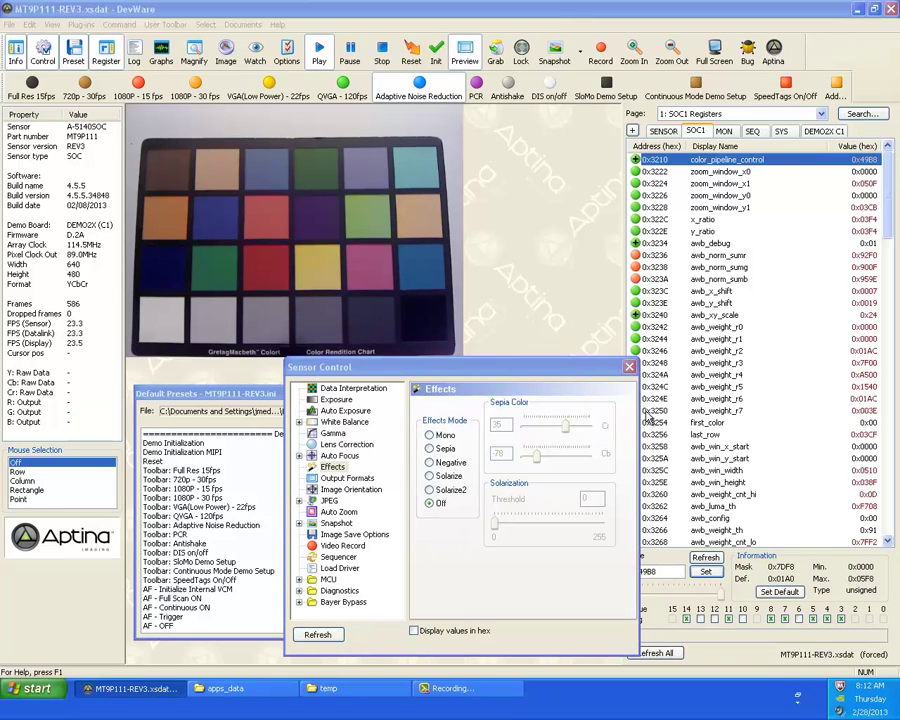
key("F1")
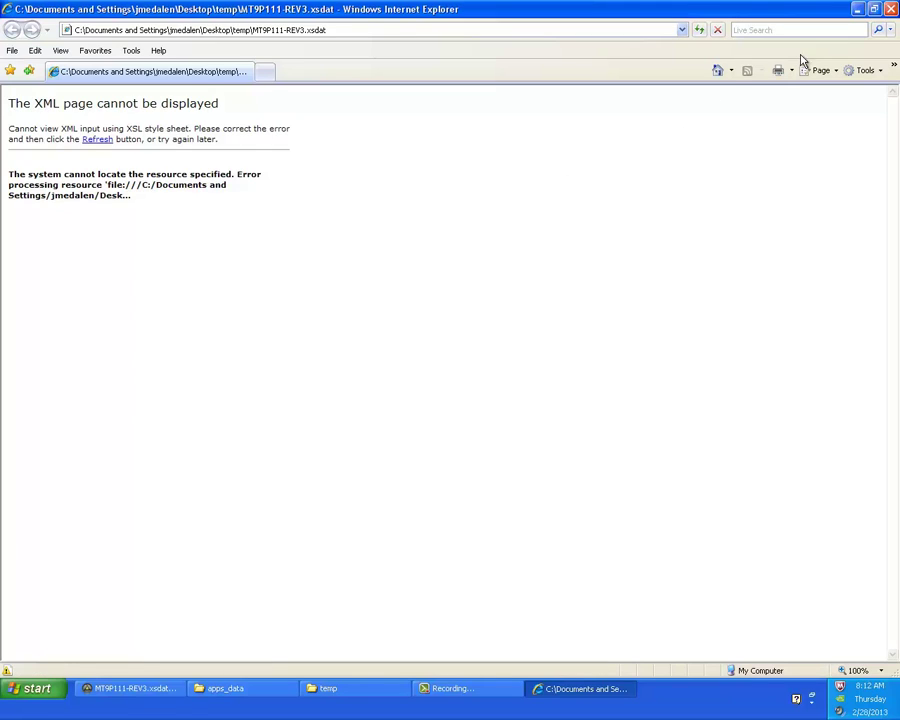
left_click(891, 9)
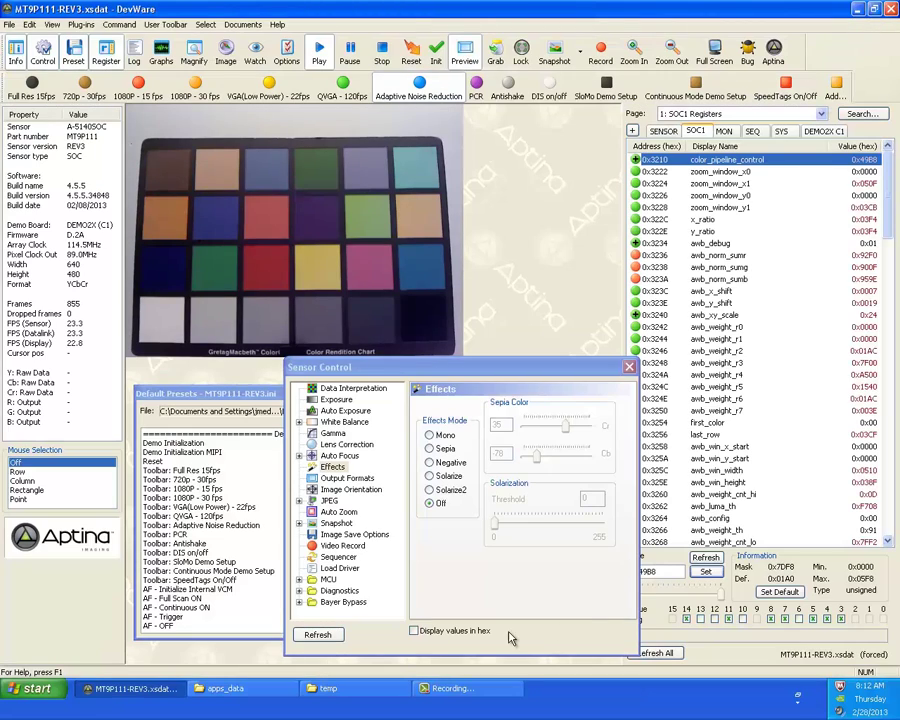
Step: Copy sensor_data.xsl and sensor_desc.xsl from the Aptina Imaging sensor_data folder into the Desktop's temp folder
left_click(224, 688)
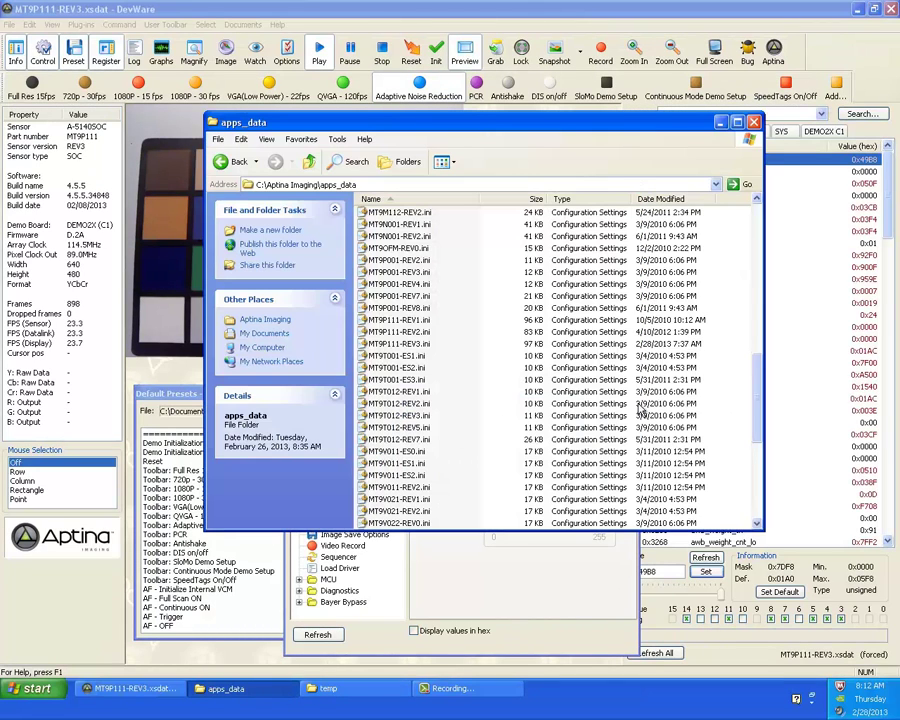
key("BackSpace")
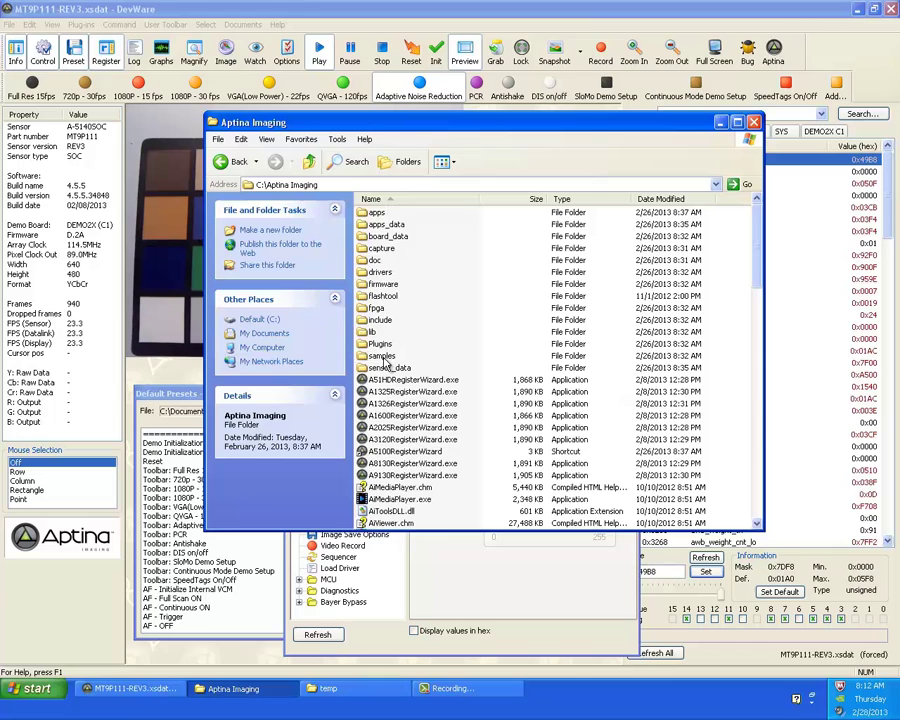
left_click(375, 368)
double_click(375, 368)
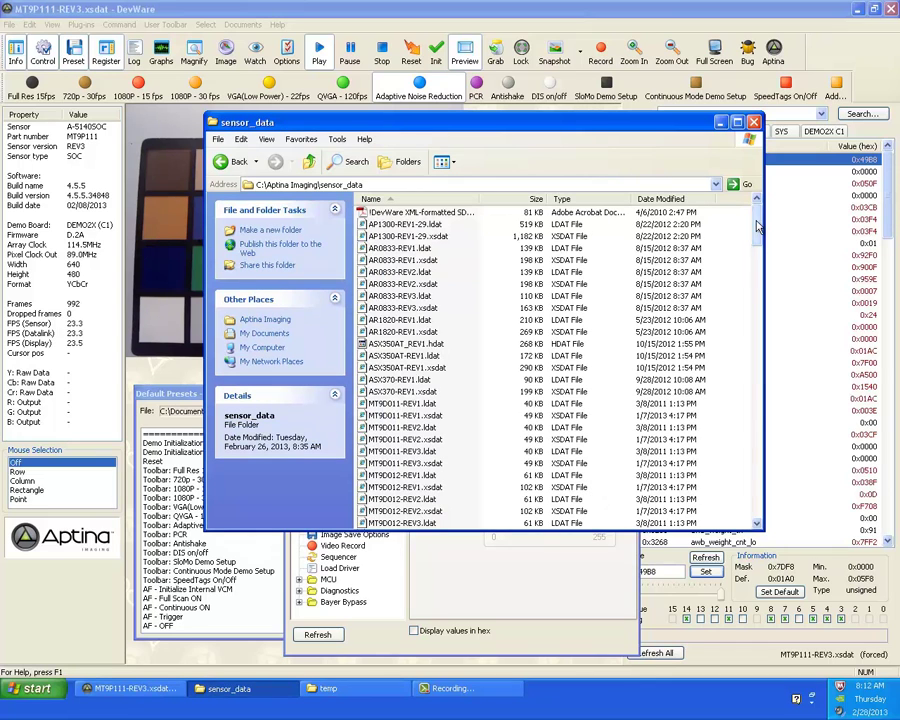
left_click_drag(757, 230, 772, 505)
left_click(395, 511)
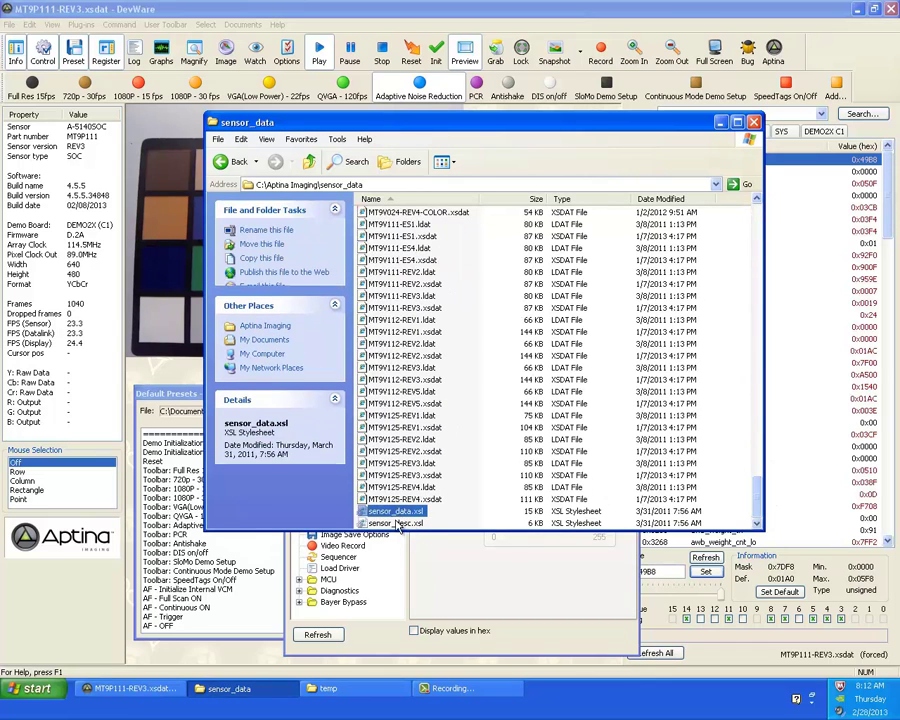
left_click(392, 524, "shift")
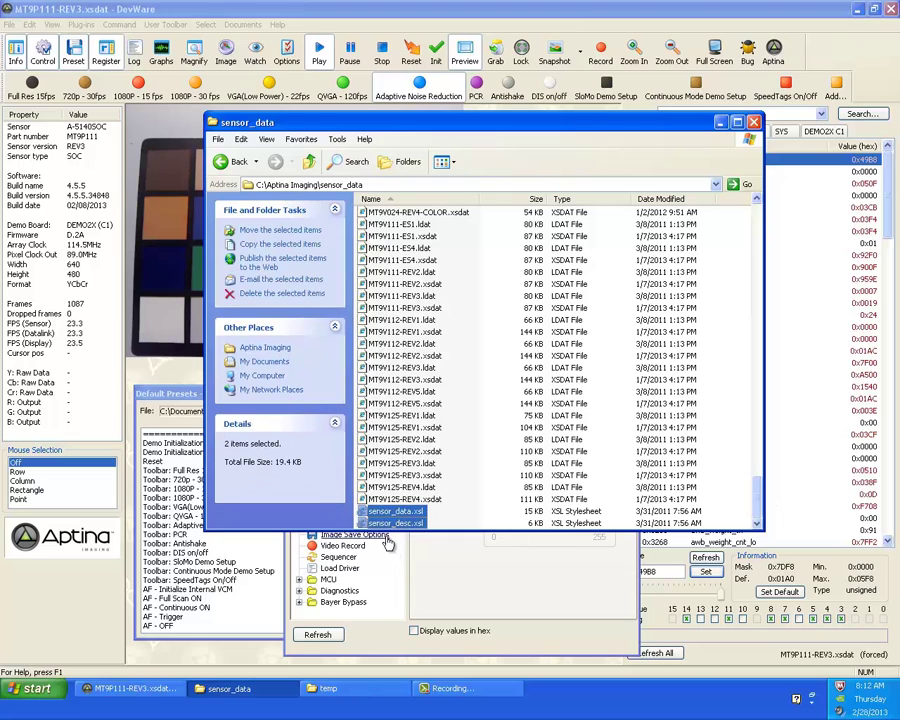
left_click(352, 689)
left_click(412, 364)
key("ctrl+v")
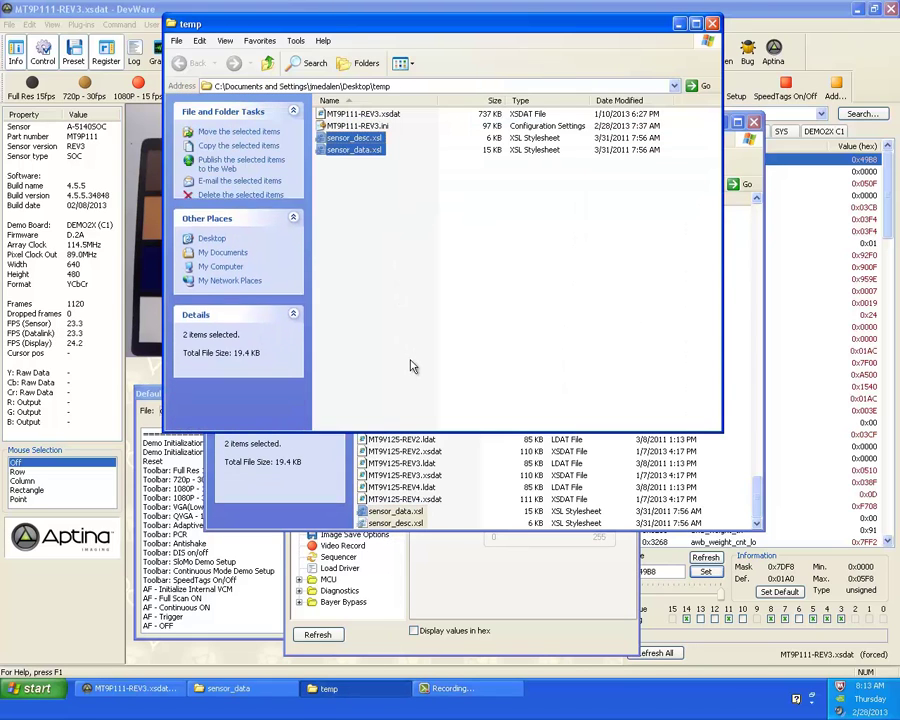
Step: Return to DevWare, view the temp copy of MT9P111-REV3.xsdat in Internet Explorer, and close the browser
left_click(787, 15)
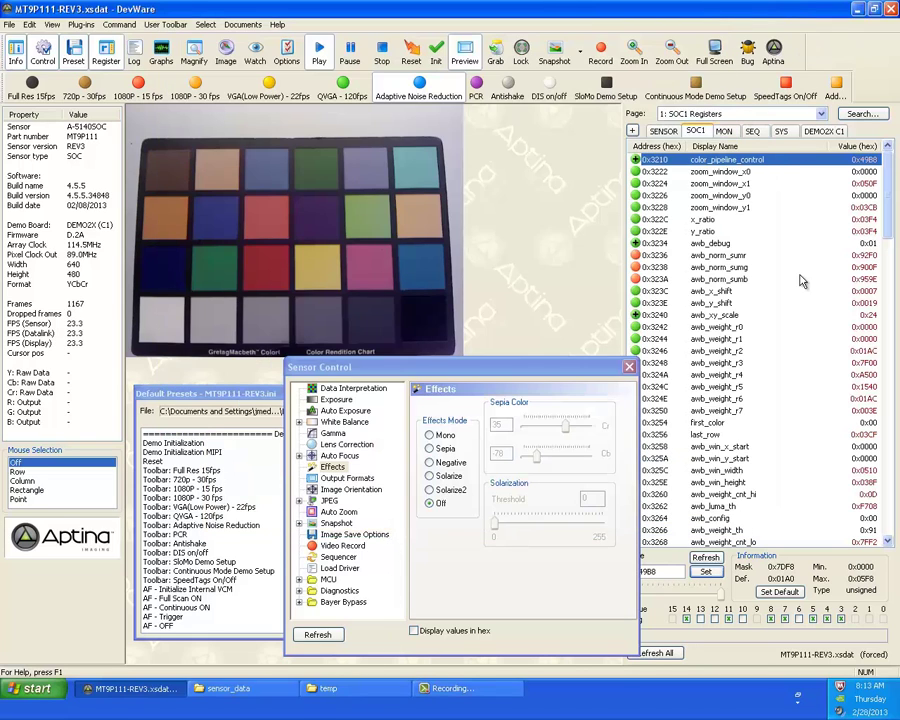
double_click(814, 657)
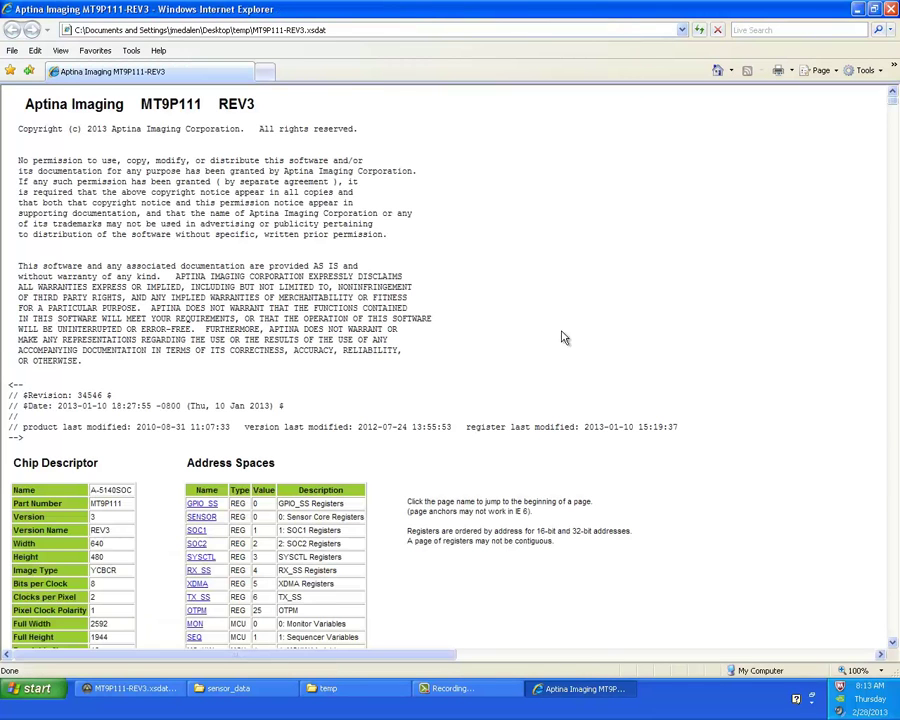
scroll(506, 336, "down", 4)
left_click(891, 9)
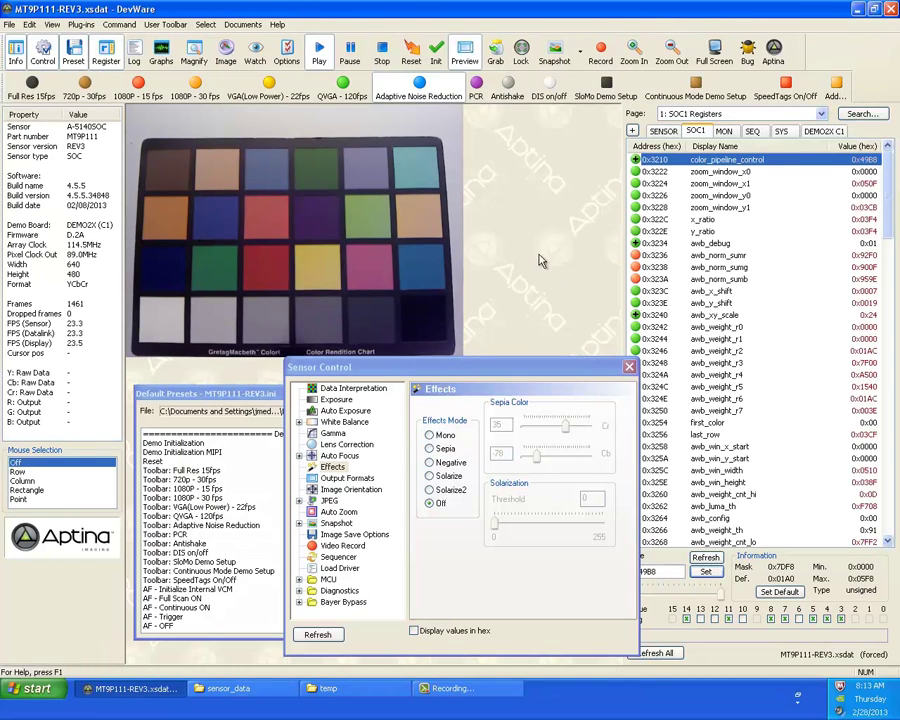
Step: Bring the temp folder window forward, reverse its sort order by name, and move the window clear of the Default Presets panel
left_click(330, 689)
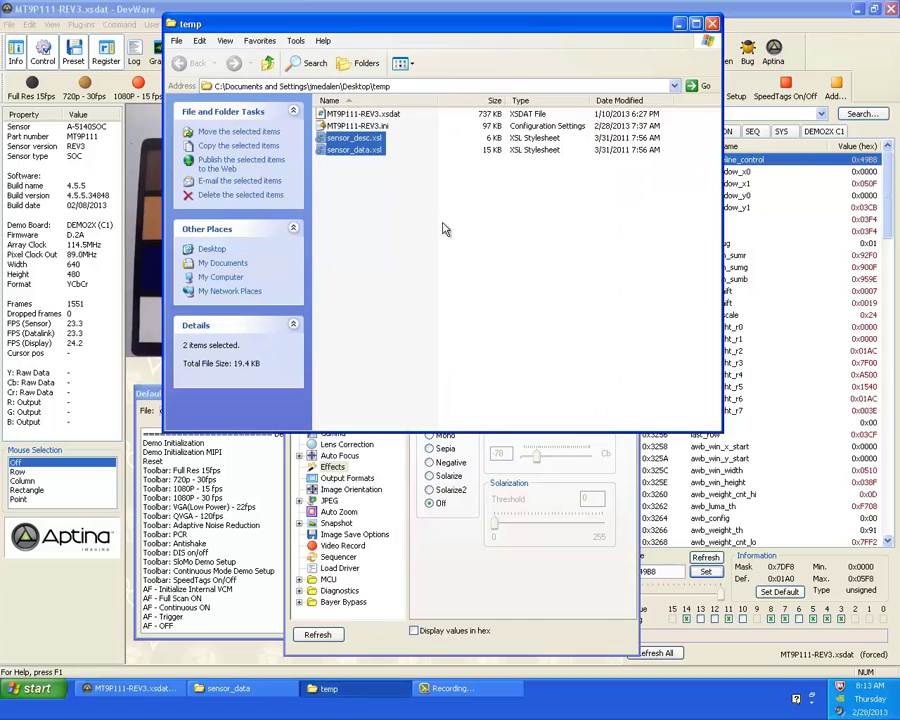
left_click_drag(435, 32, 428, 220)
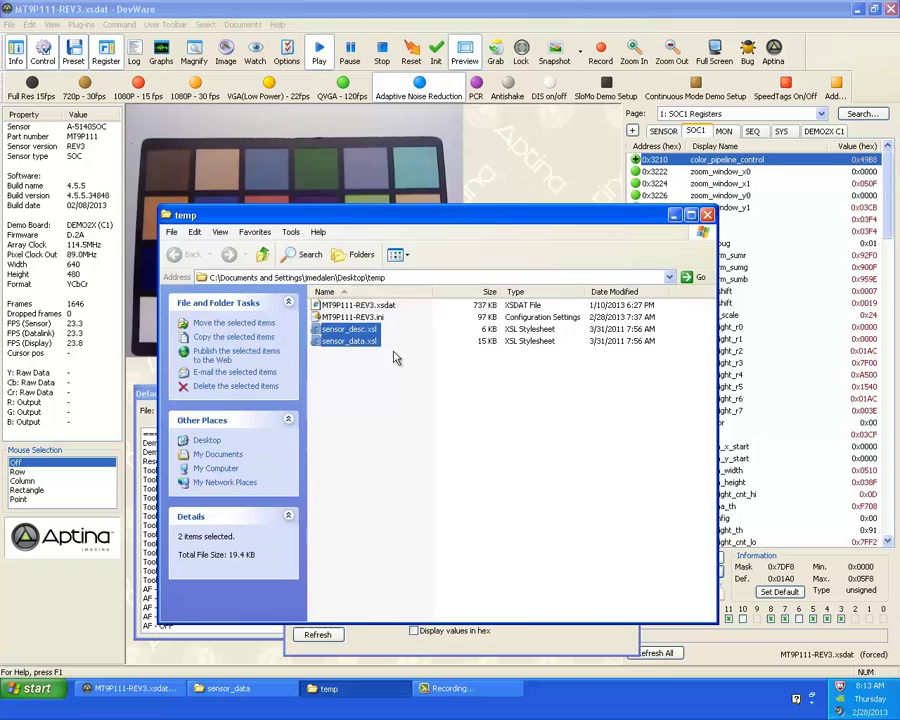
left_click(375, 293)
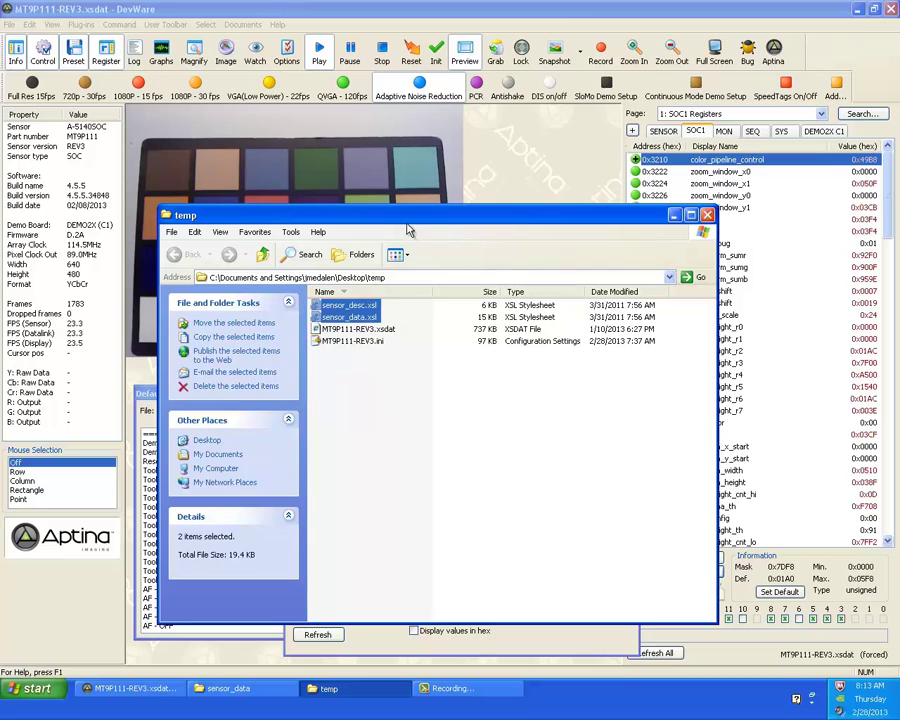
left_click_drag(407, 222, 560, 104)
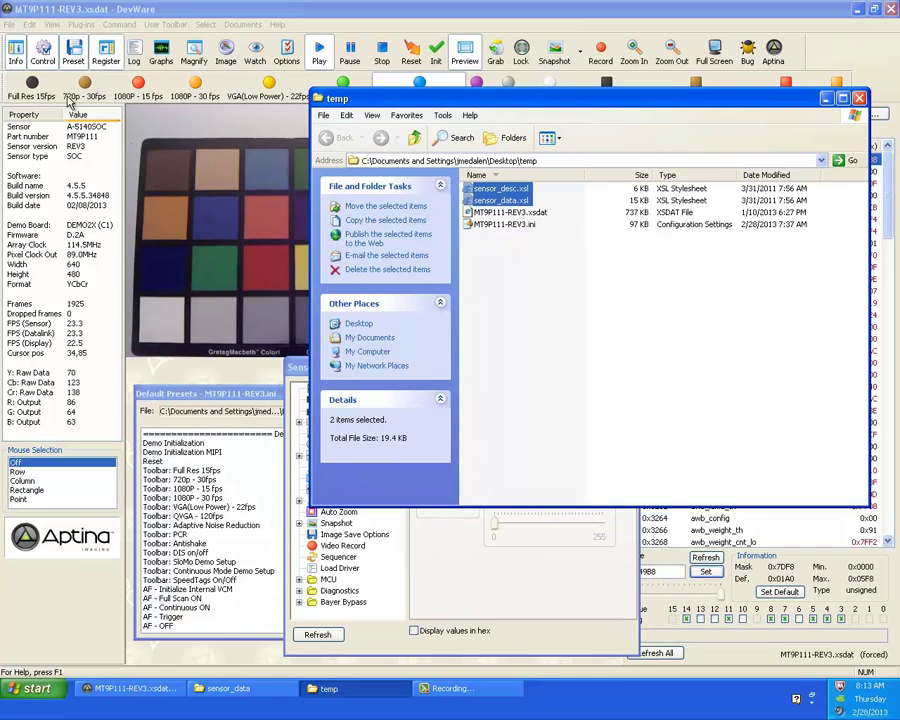
Step: Check the temp folder's contents in the sensor data file dialog against the temp folder window, and cancel the dialog
left_click(9, 24)
mouse_move(29, 24)
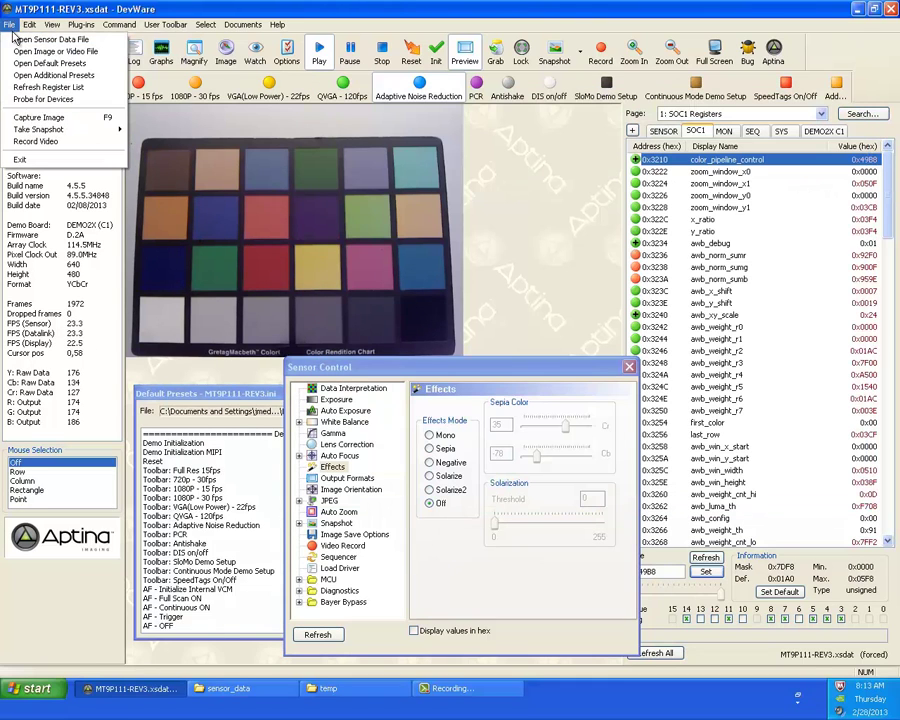
left_click(40, 36)
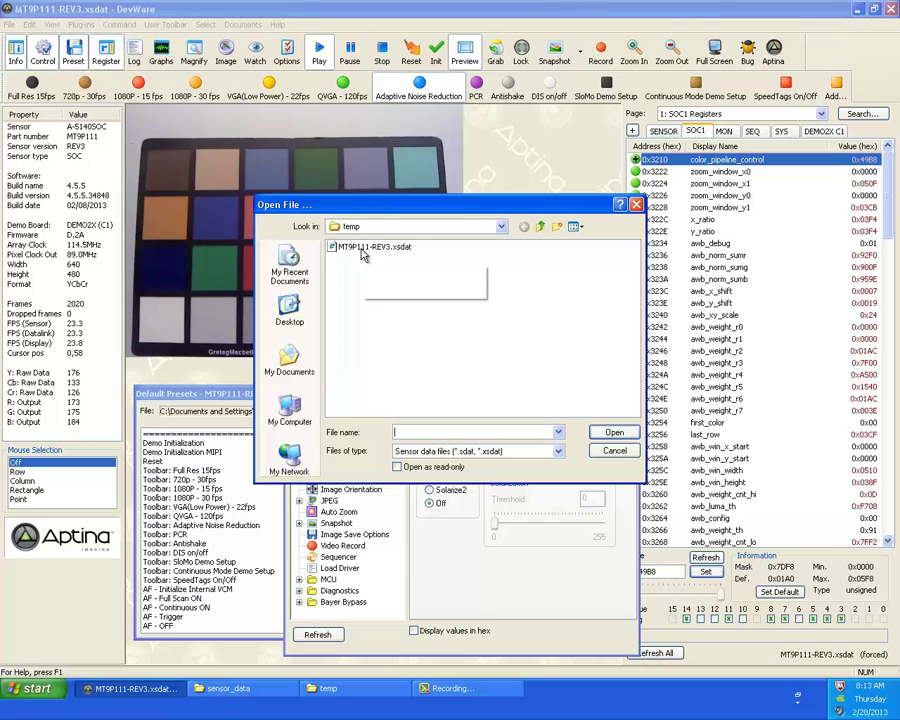
left_click(380, 688)
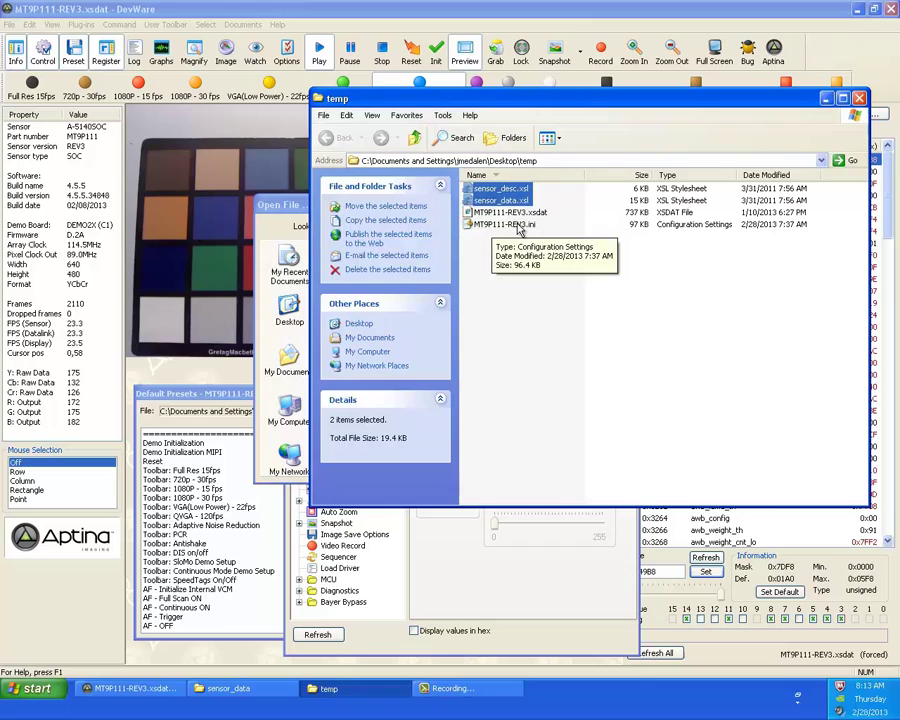
left_click(226, 388)
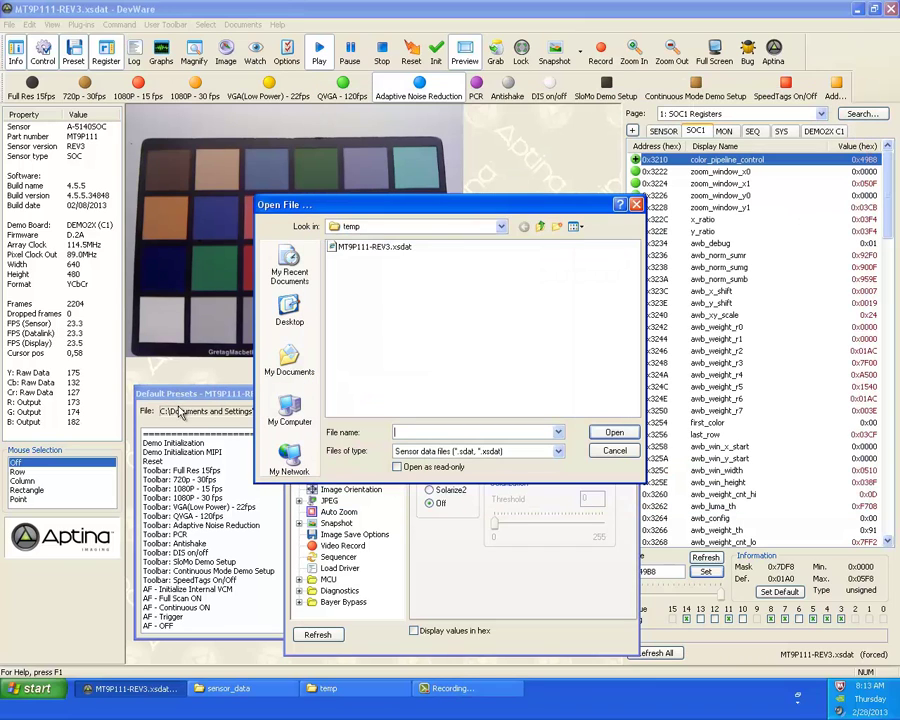
left_click(615, 452)
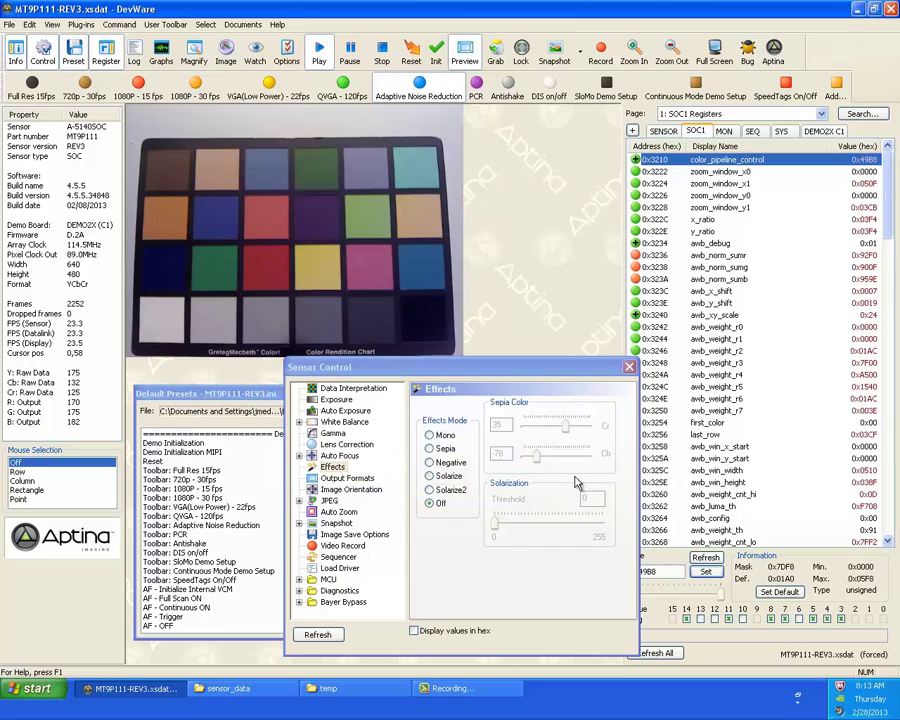
Step: Rename MT9P111-REV3.ini in the Desktop's temp folder as MT9P111x-REV3.ini
left_click(340, 690)
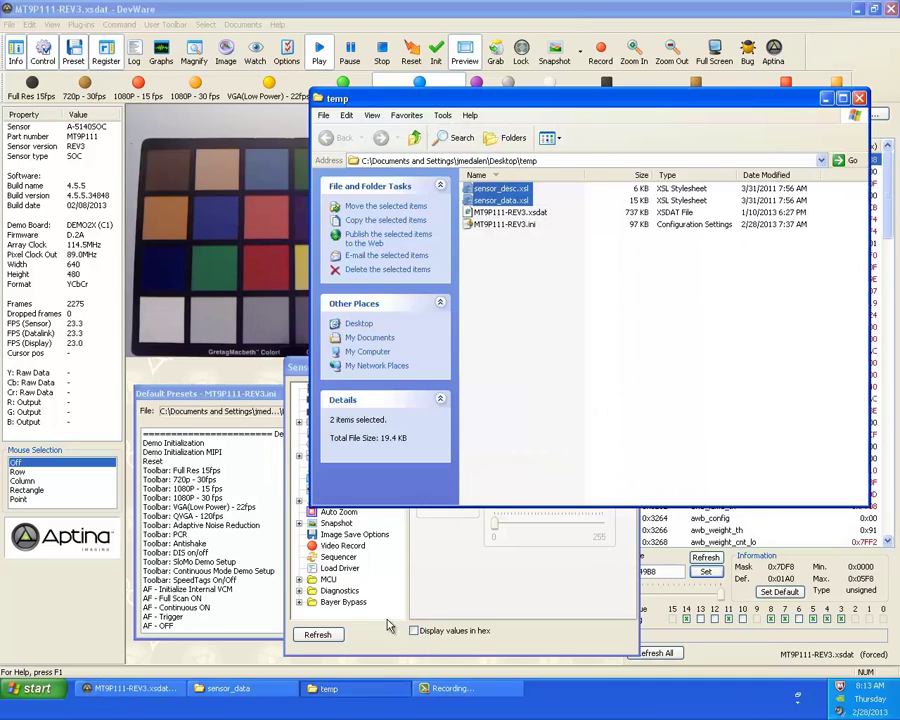
left_click(494, 225)
left_click(509, 225)
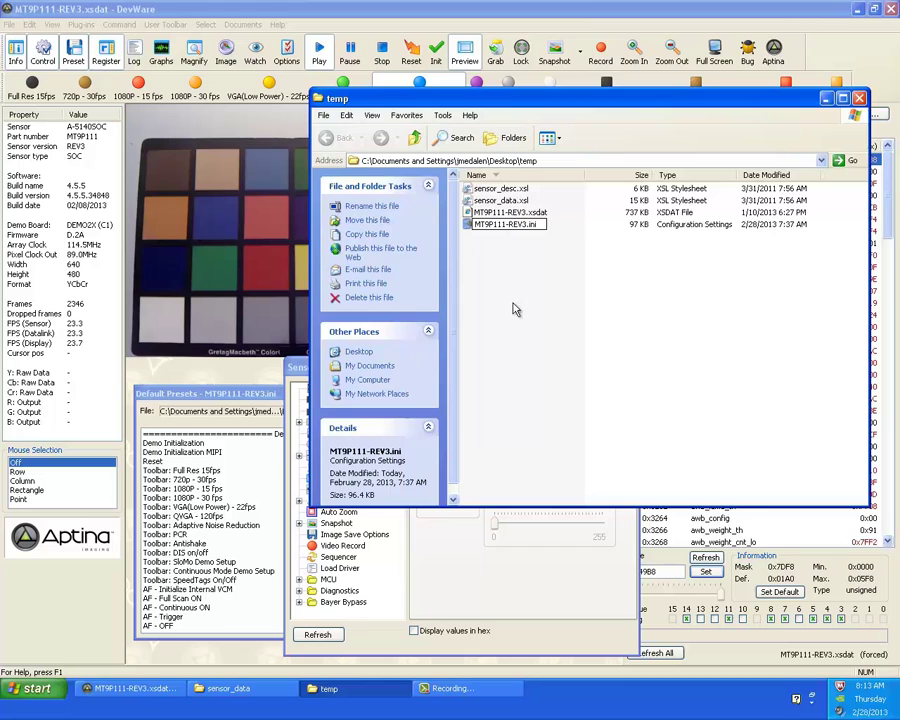
type("x")
left_click(481, 322)
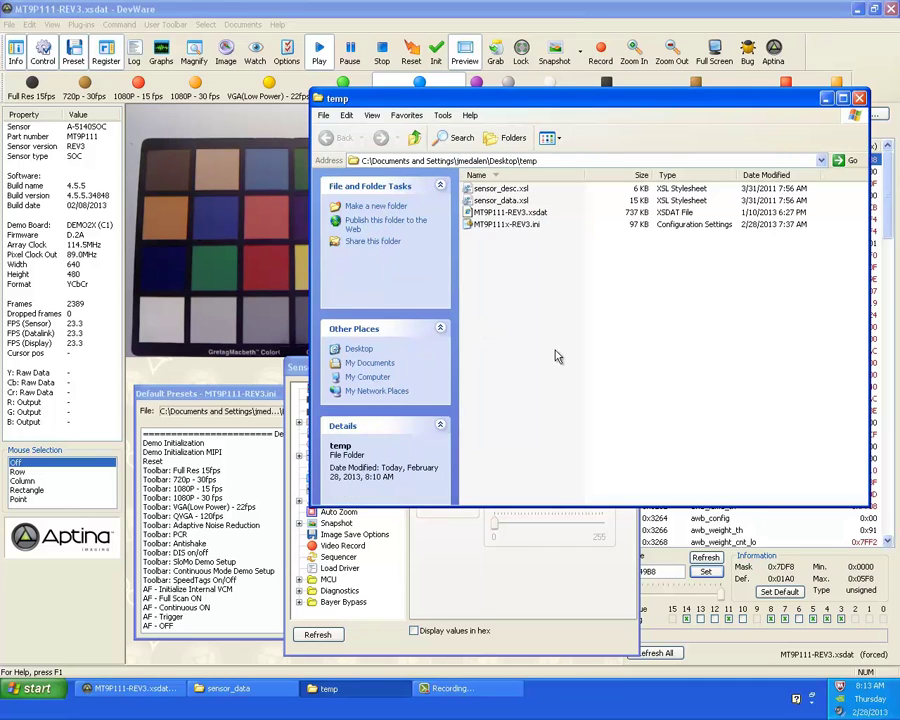
Step: Open MT9P111-REV3.xsdat from the temp folder as the sensor data file, and finish the startup wizard with Play on Start off
left_click(8, 22)
left_click(40, 38)
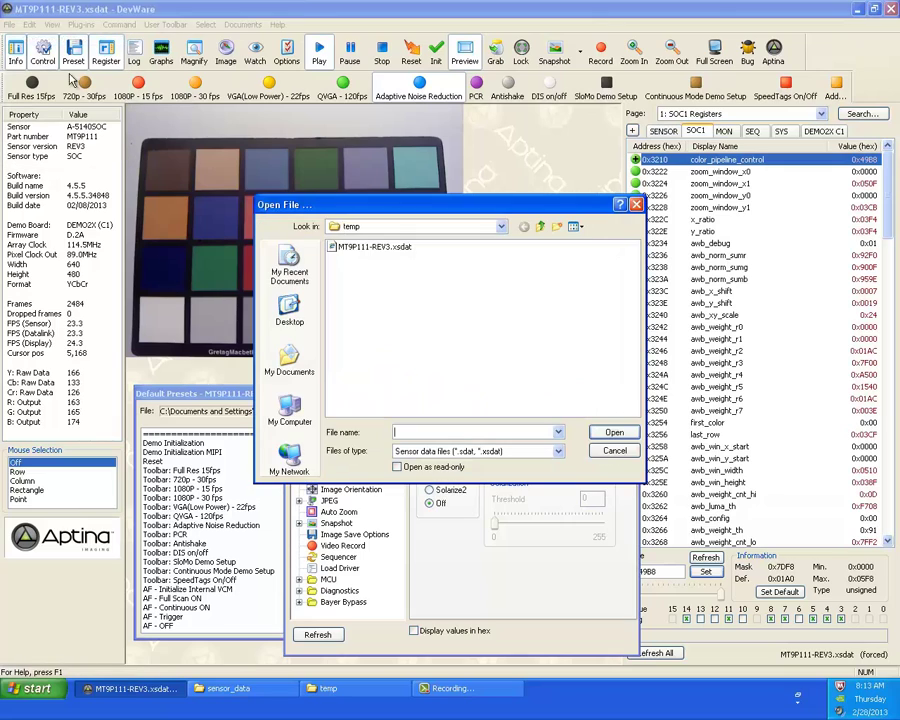
left_click(614, 432)
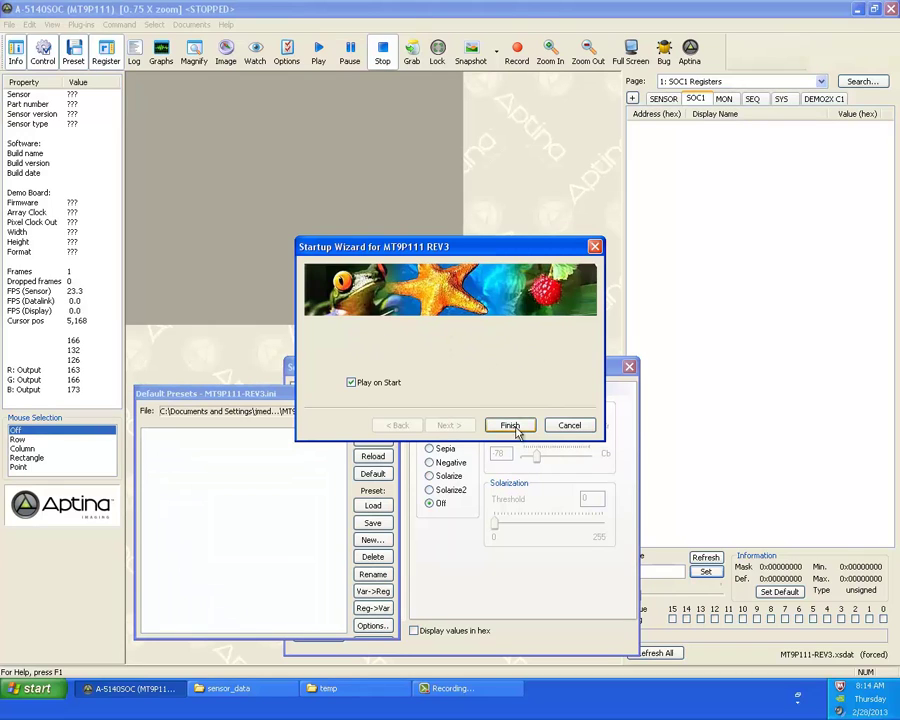
left_click(350, 383)
left_click(508, 425)
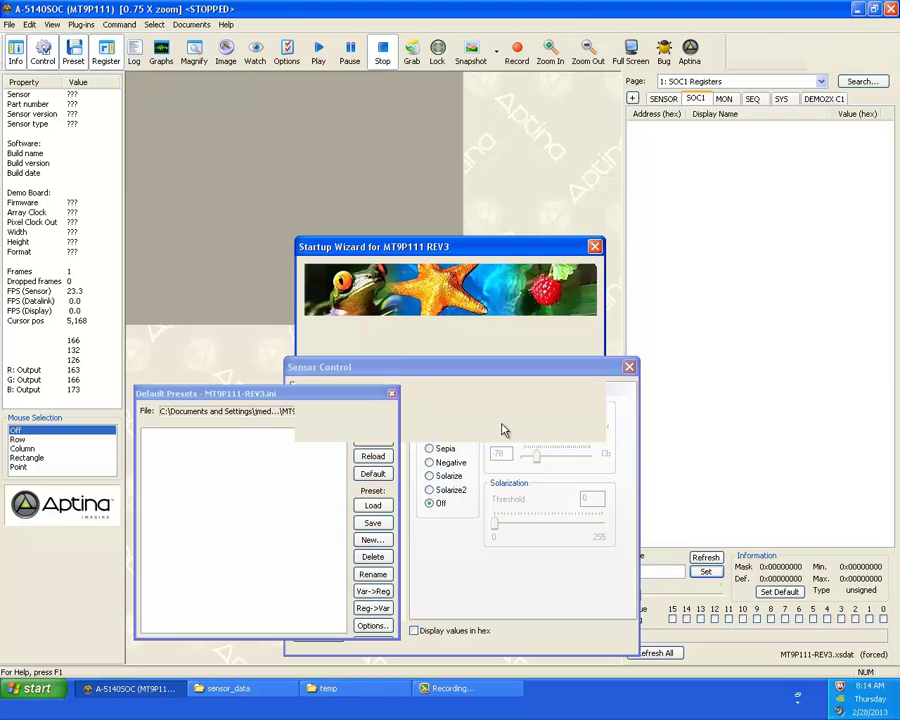
Step: Open MT9P111x-REV3.ini from the temp folder as an additional presets file
left_click(9, 24)
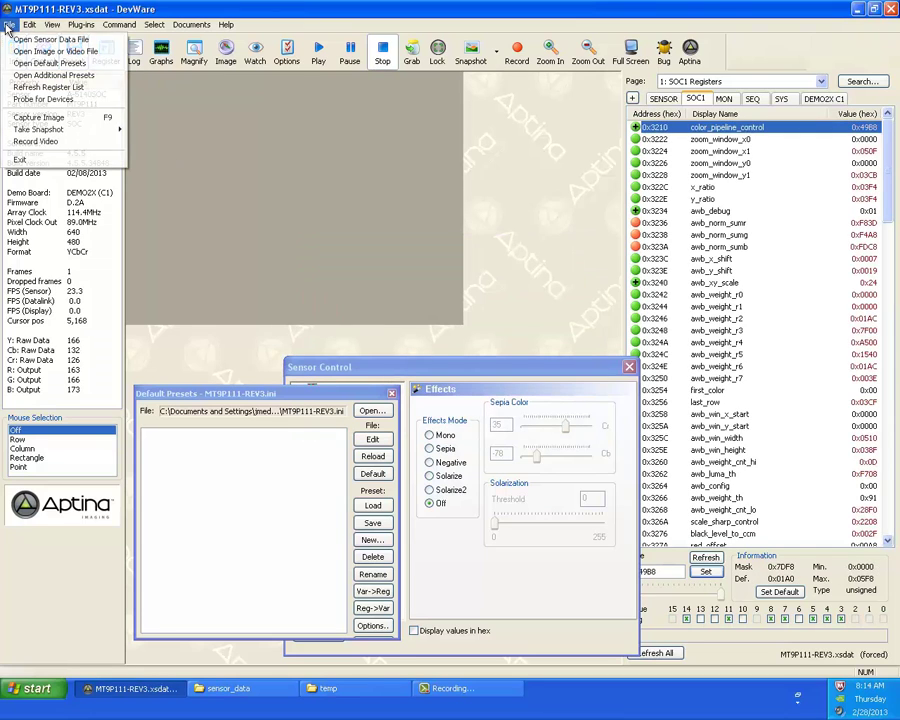
left_click(35, 76)
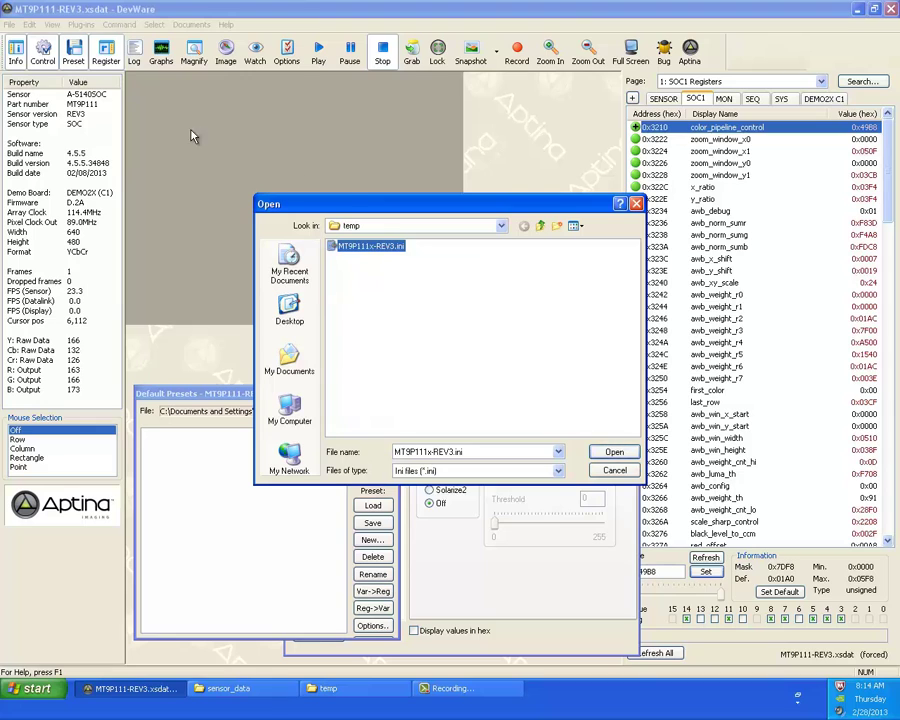
left_click(614, 452)
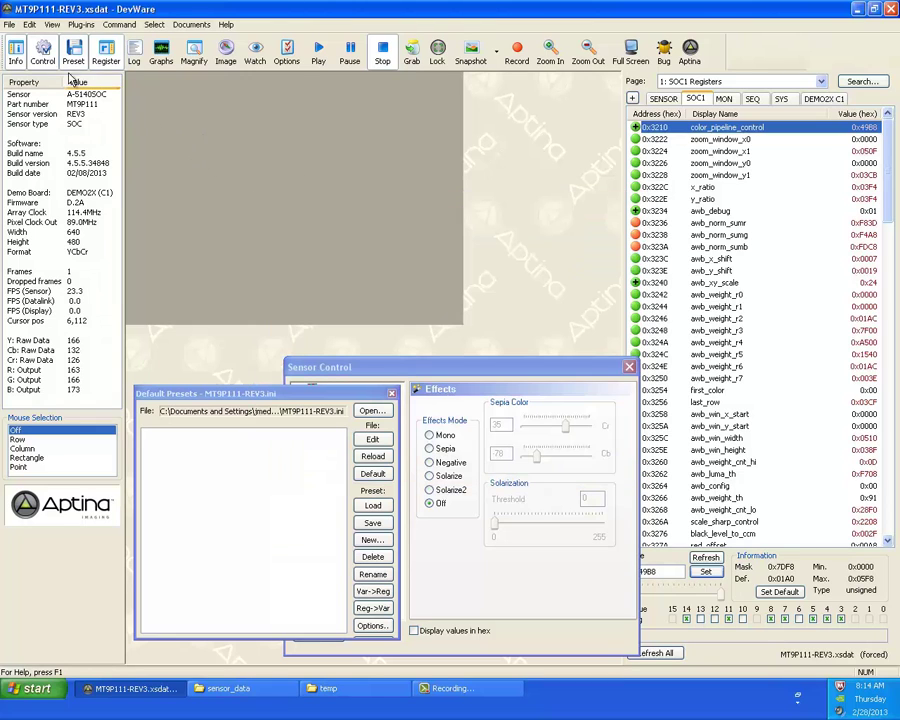
left_click(13, 25)
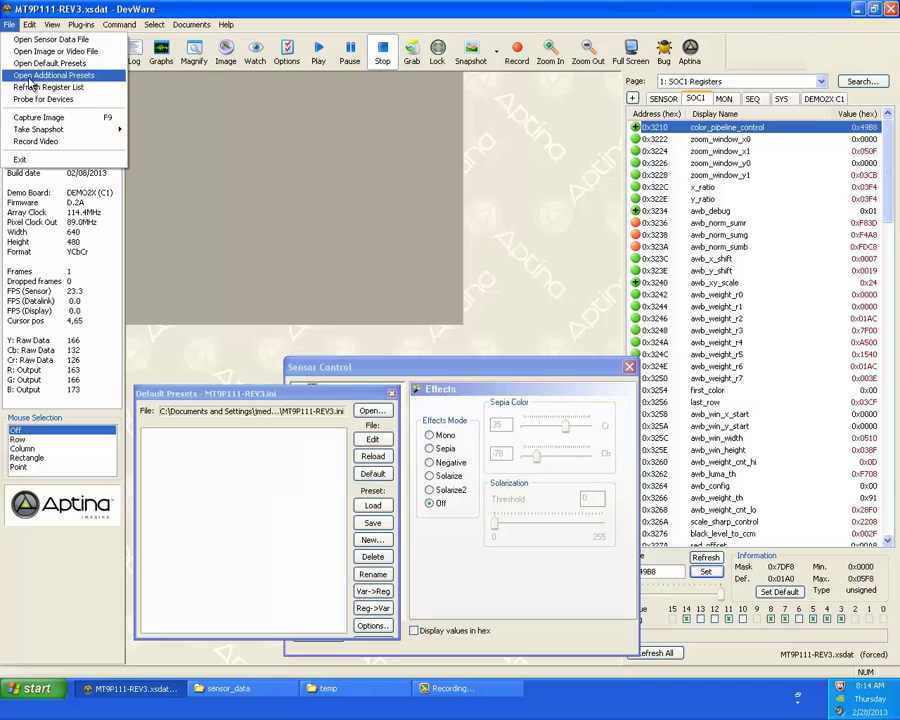
left_click(30, 77)
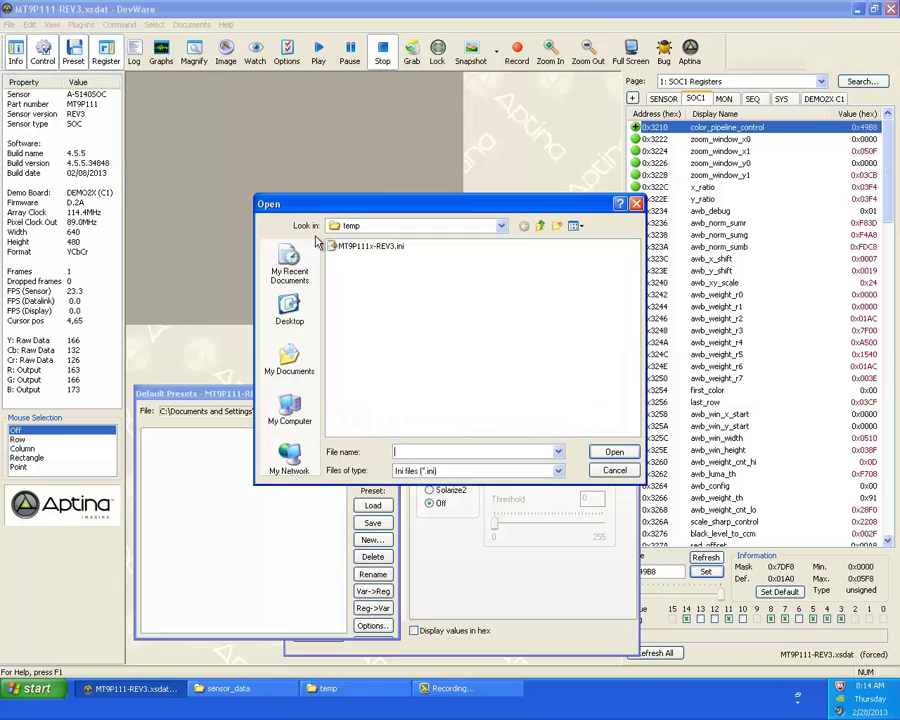
left_click(614, 452)
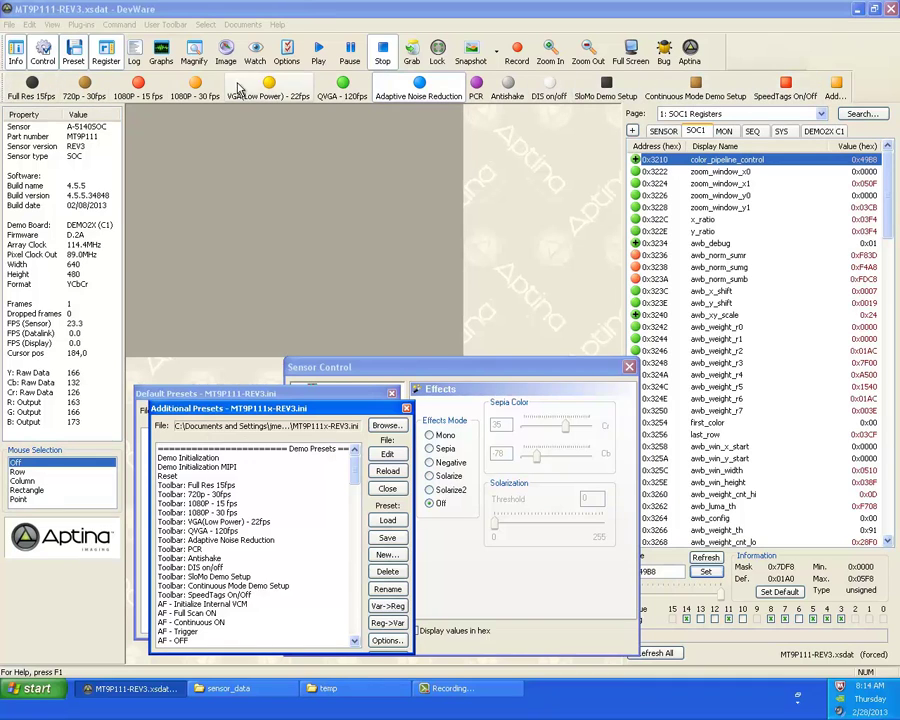
Step: Look into the apps folder under C:\Aptina Imaging, and open the neighbouring apps_data folder
left_click(229, 688)
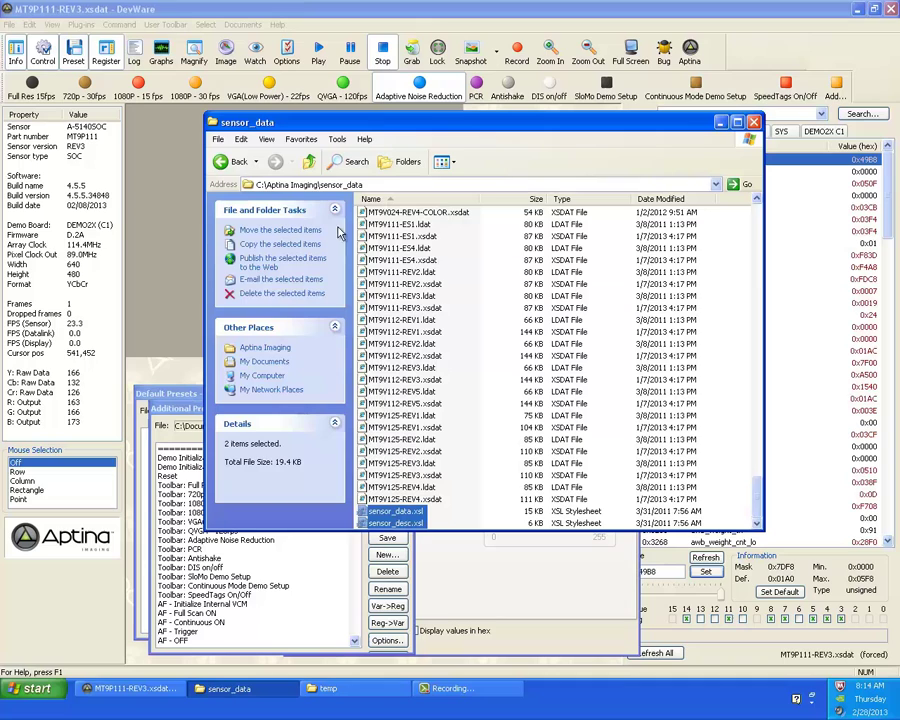
left_click(309, 162)
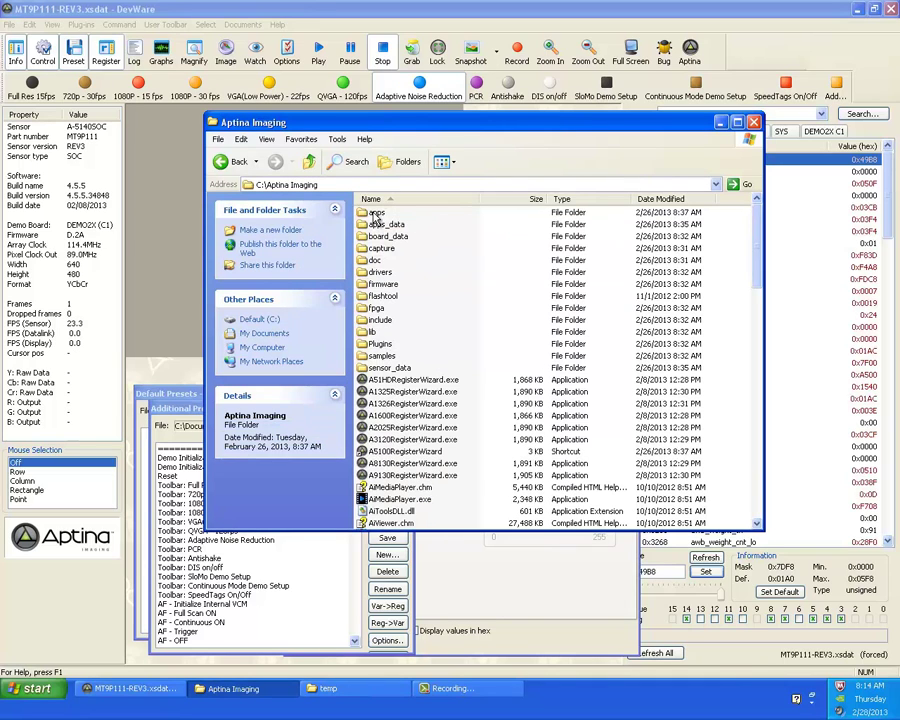
double_click(377, 214)
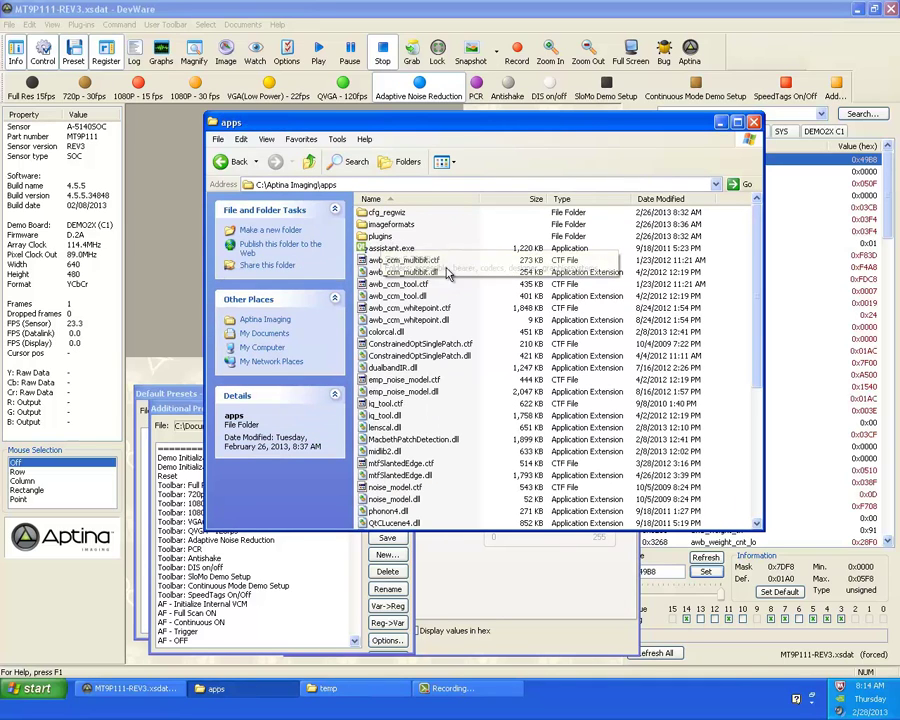
key("BackSpace")
left_click(387, 226)
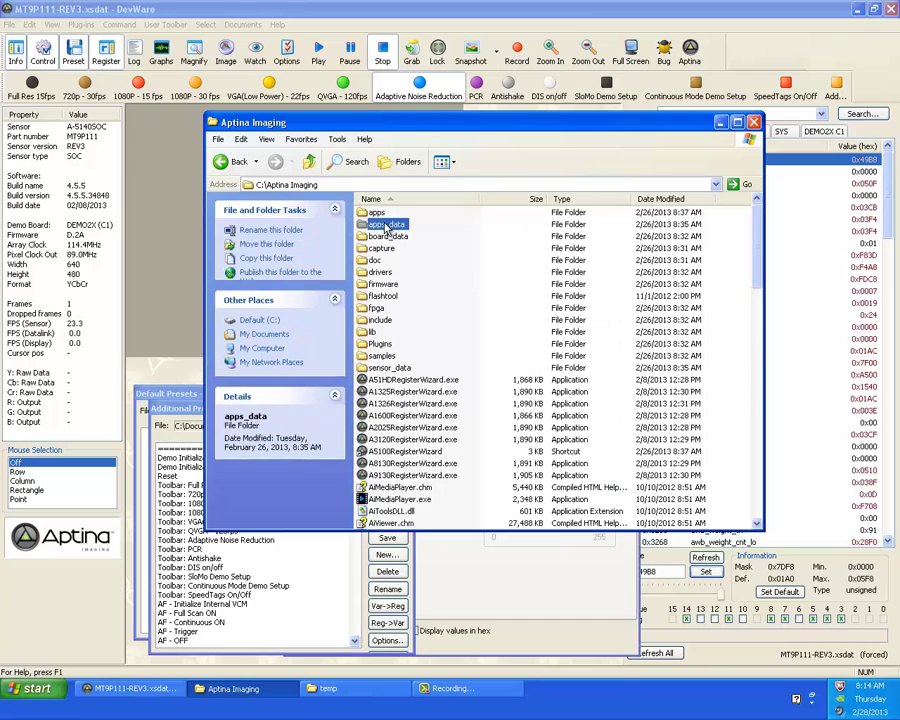
double_click(387, 226)
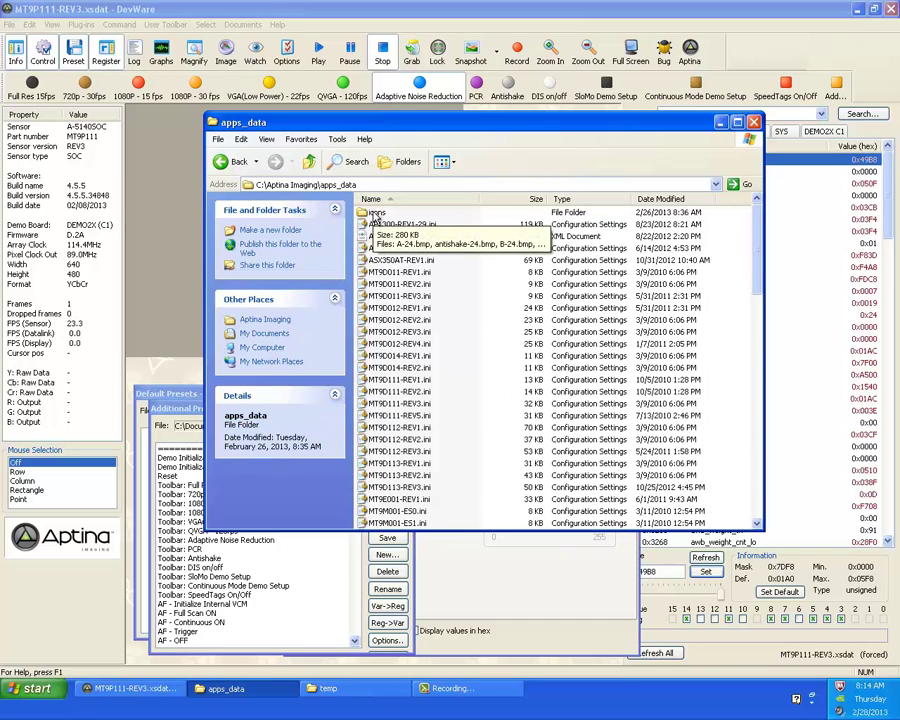
Step: Open MT9P111x-REV3.ini from the temp folder in Notepad and review its keyname descriptions and Demo Initialization sections
left_click(325, 688)
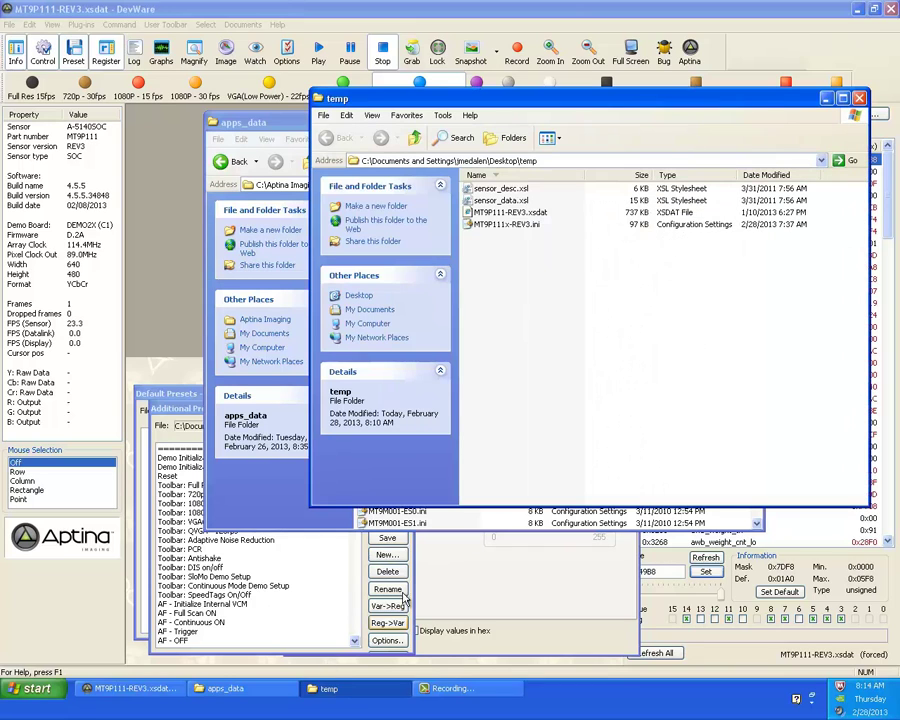
left_click(506, 226)
double_click(506, 226)
scroll(509, 343, "down", 15)
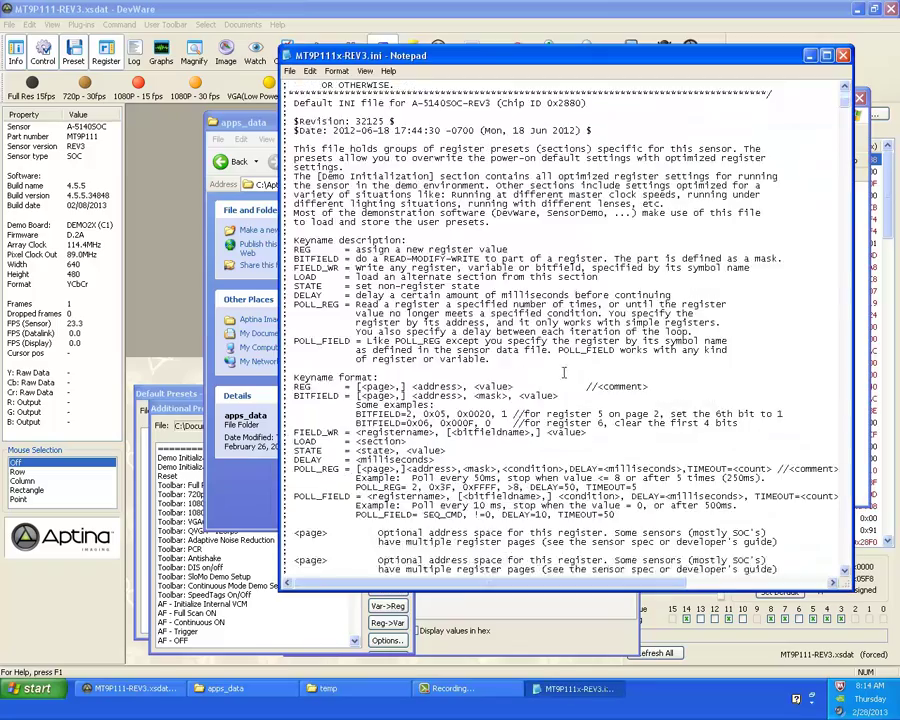
scroll(511, 342, "down", 8)
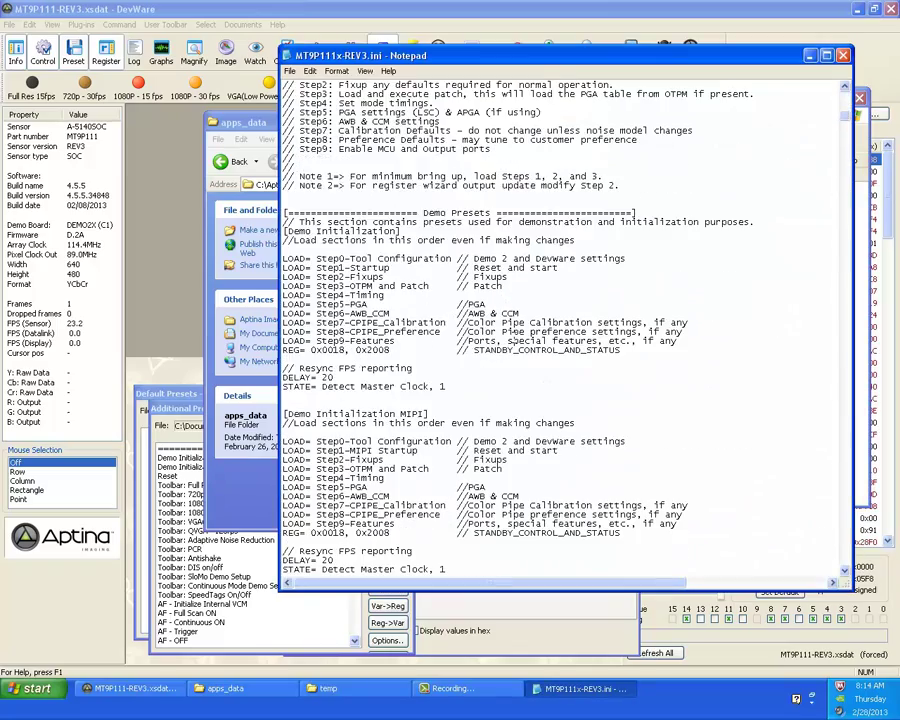
Step: Search the file for "toolbar", examine the icon and tooltip lines of the Toolbar: Full Res 15fps section, and close the file
key("ctrl+f")
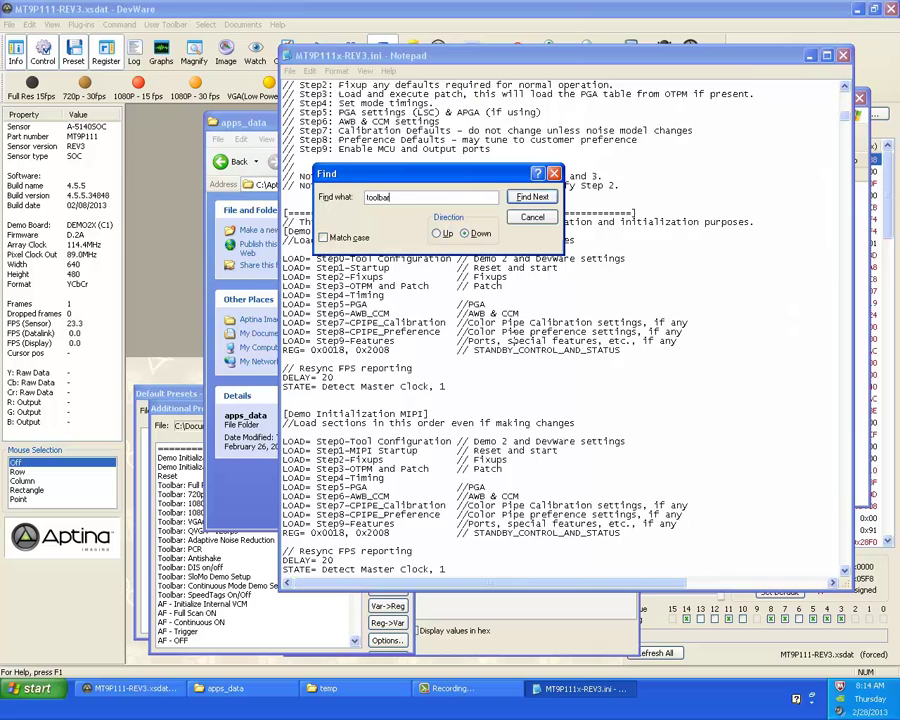
key("Return")
left_click(558, 418)
scroll(558, 415, "down", 2)
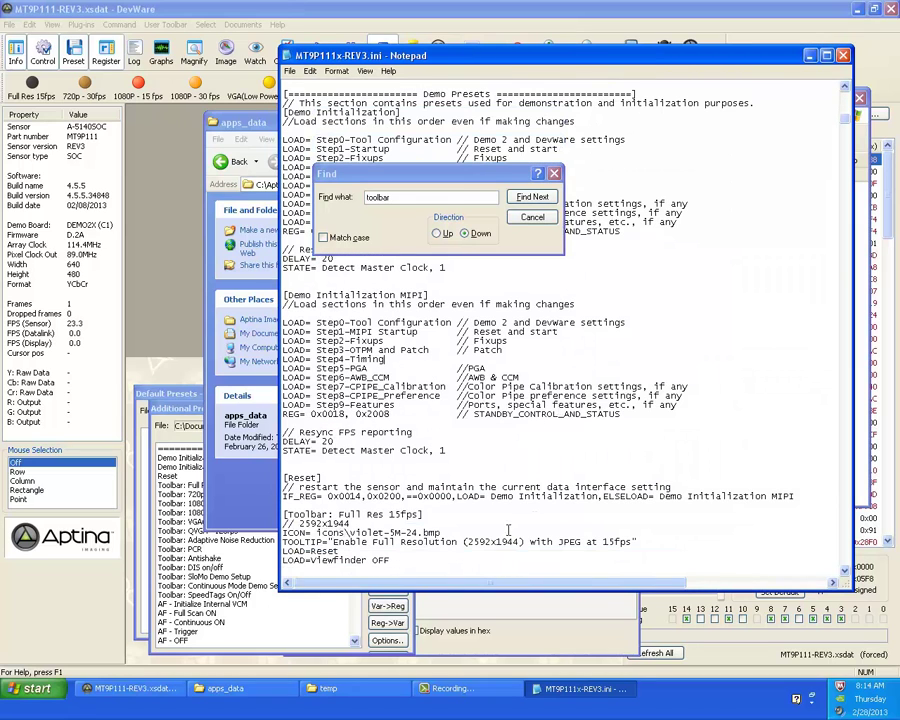
left_click(843, 57)
Step: Switch back to DevWare and close the additional presets file MT9P111x-REV3.ini
left_click(176, 199)
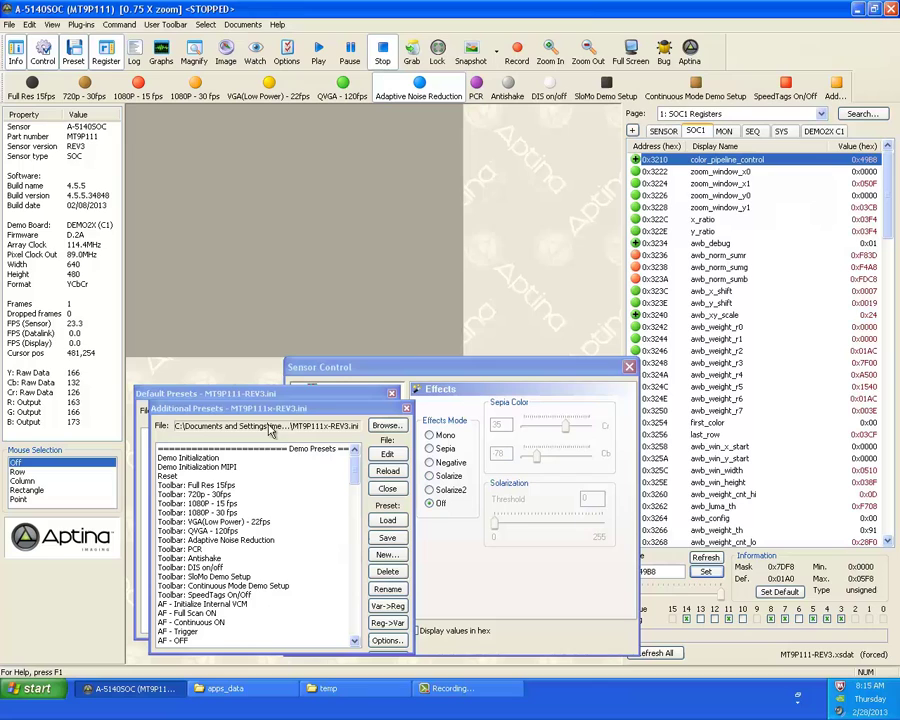
left_click(387, 488)
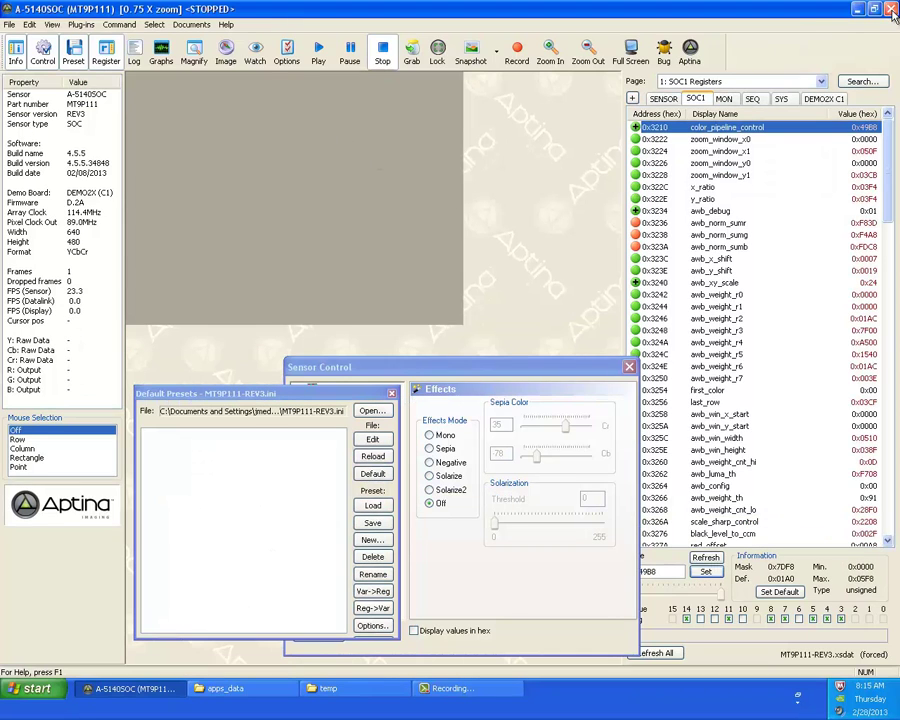